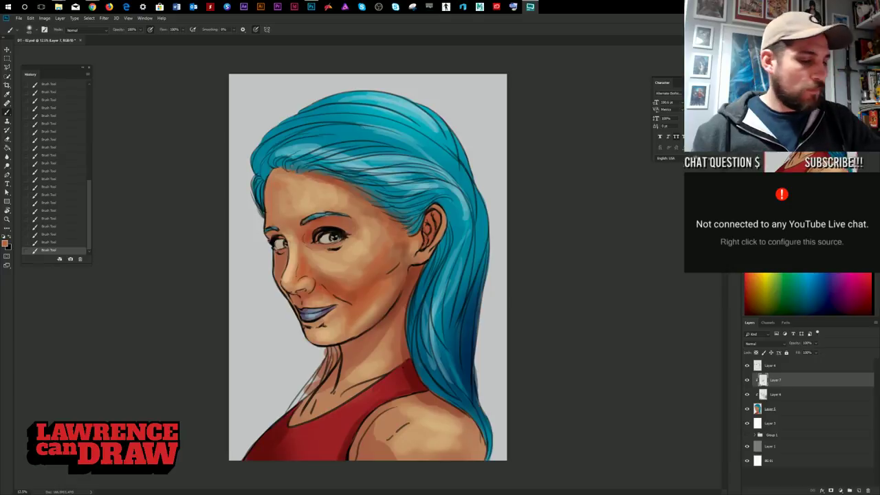
- Add a new layer directly above Layer 7 and clip it to the layers below
click(347, 148)
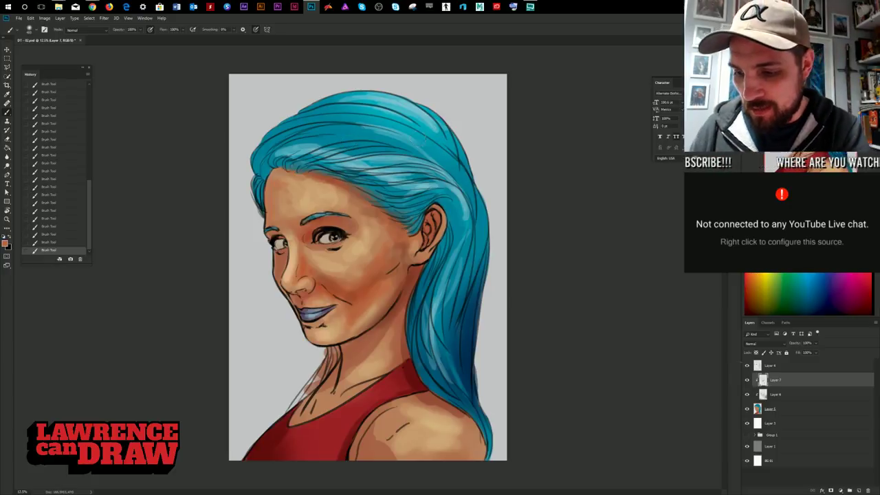
click(858, 491)
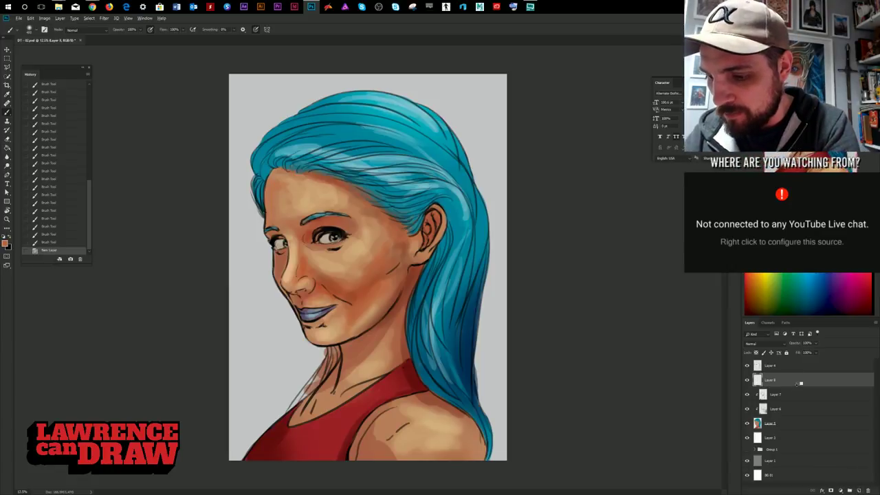
alt+click(780, 386)
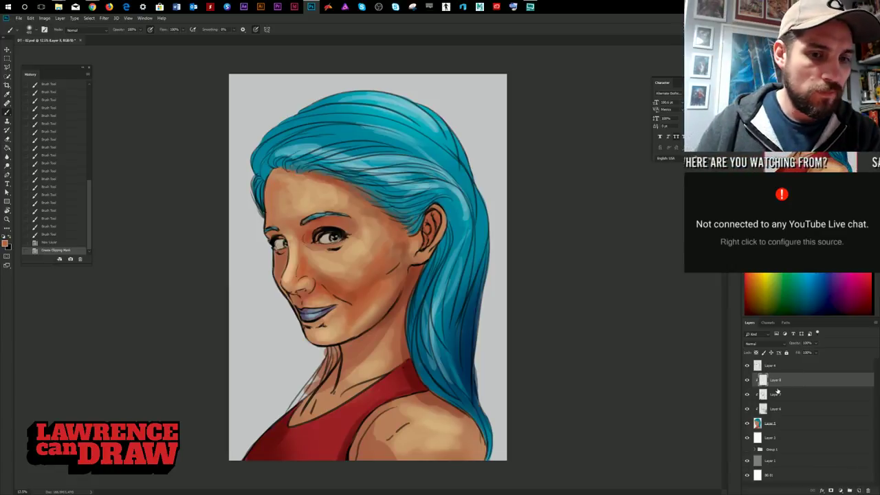
- Sample the dark blue from the hair's shaded end and brush shadow strands from the crown down the back of the hair
right_click(368, 171)
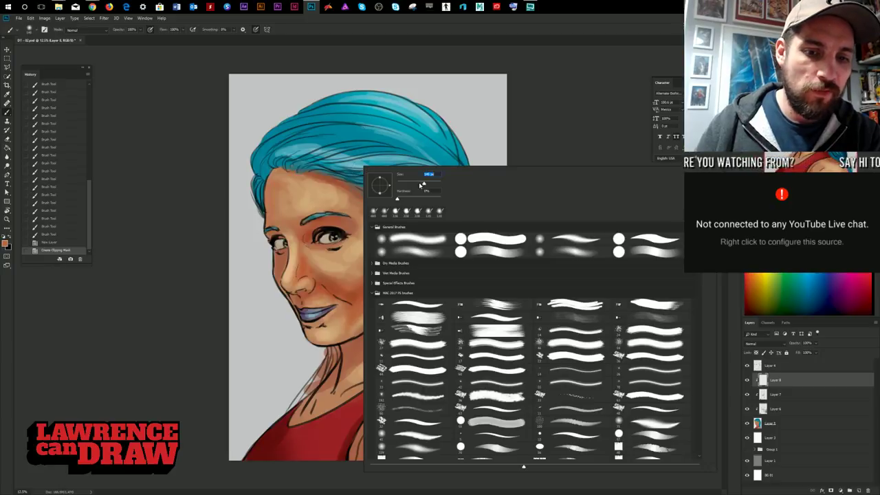
drag(434, 185, 435, 184)
click(168, 156)
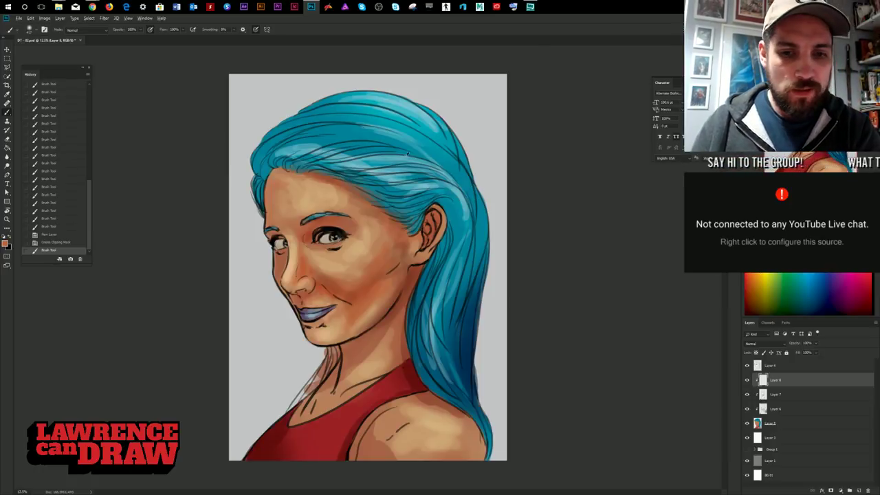
alt+click(470, 327)
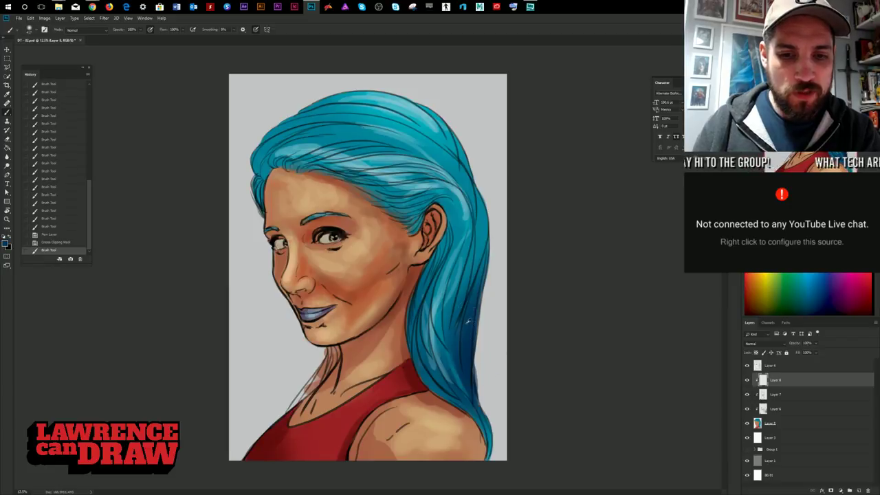
right_click(444, 150)
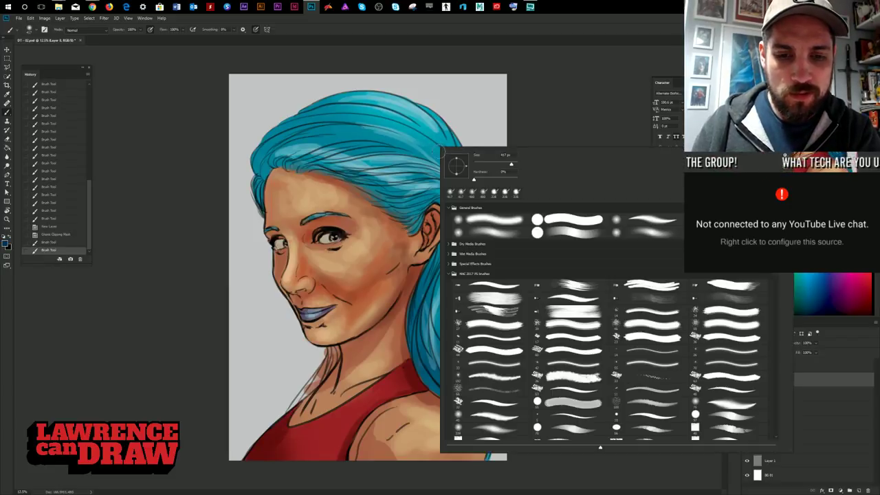
drag(400, 122, 455, 161)
mouse_move(422, 133)
mouse_down()
mouse_move(457, 157)
mouse_move(474, 186)
mouse_move(479, 227)
mouse_up()
mouse_move(477, 191)
mouse_down()
mouse_move(486, 231)
mouse_move(455, 341)
mouse_move(462, 364)
mouse_up()
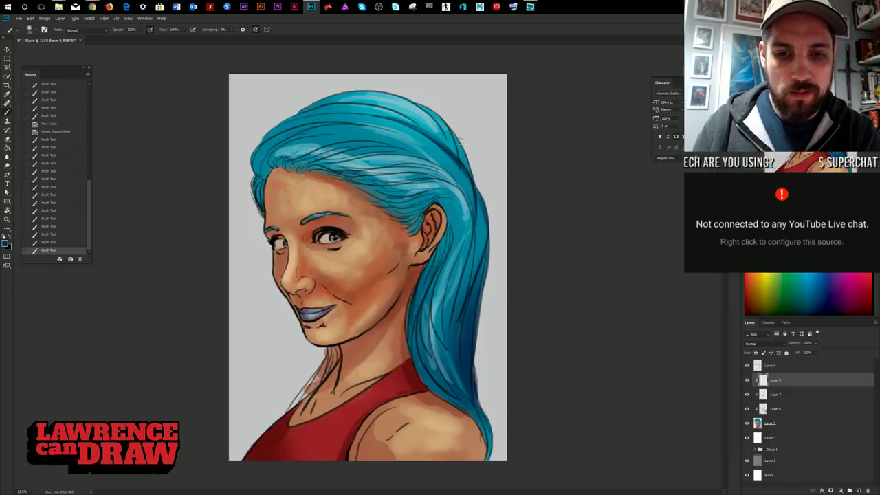
- Enlarge the soft brush and darken the hair's outer back edge with broad dark-blue strokes from the crown downward
drag(458, 138, 467, 157)
right_click(474, 172)
click(549, 188)
drag(447, 117, 485, 177)
drag(454, 135, 487, 196)
drag(471, 157, 492, 251)
drag(495, 215, 487, 273)
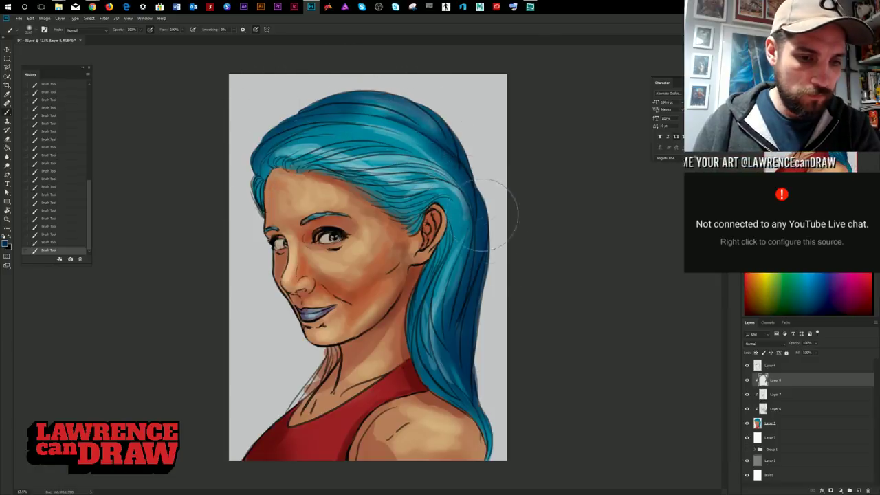
- Deepen the shadows on the red top and softly lighten the skin of the face and shoulder, using colours sampled from the painting
alt+click(281, 426)
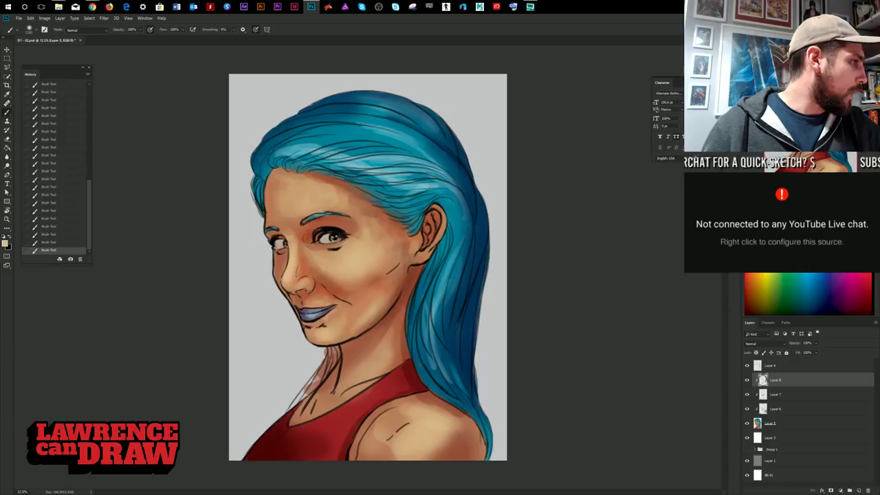
key(alt+Tab)
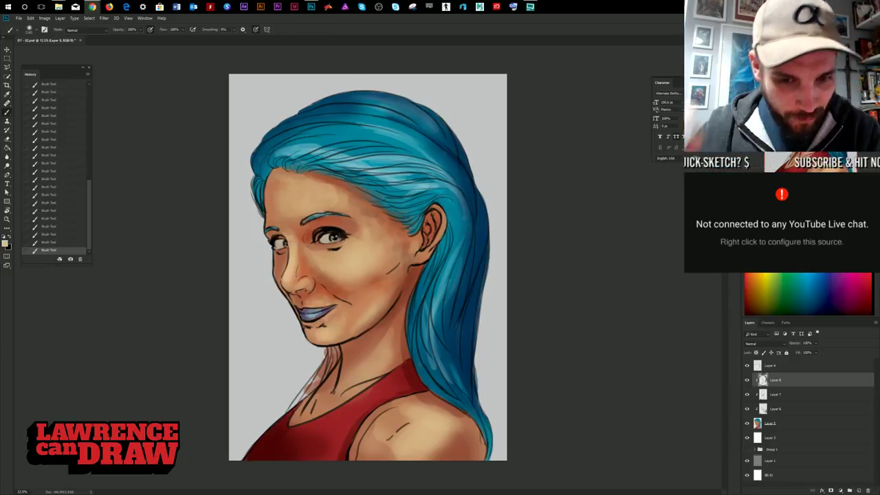
key(alt+Tab)
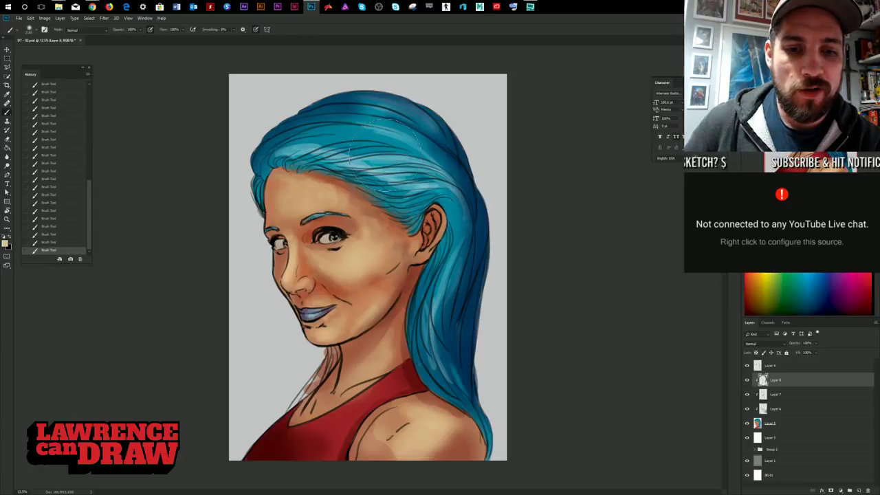
- Reduce the brush to a small strand-sized tip and raise its hardness
right_click(389, 157)
drag(444, 172, 444, 172)
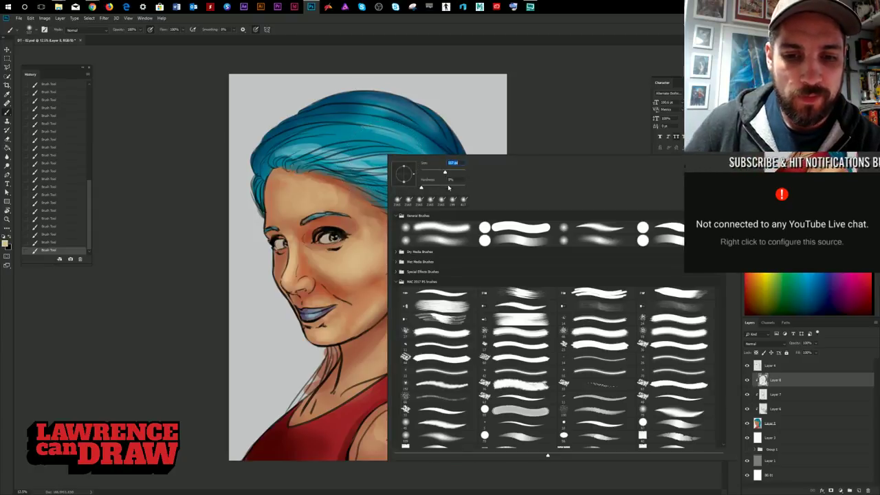
click(446, 187)
click(197, 151)
right_click(383, 144)
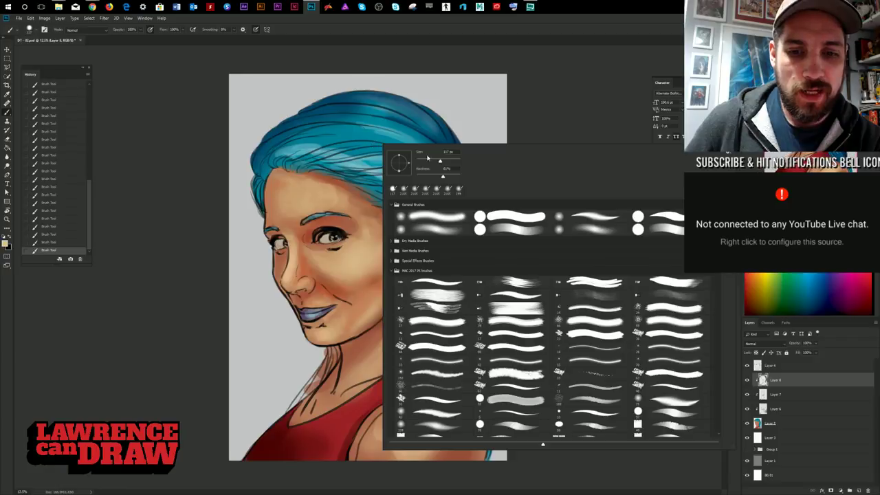
click(446, 162)
click(450, 177)
click(168, 167)
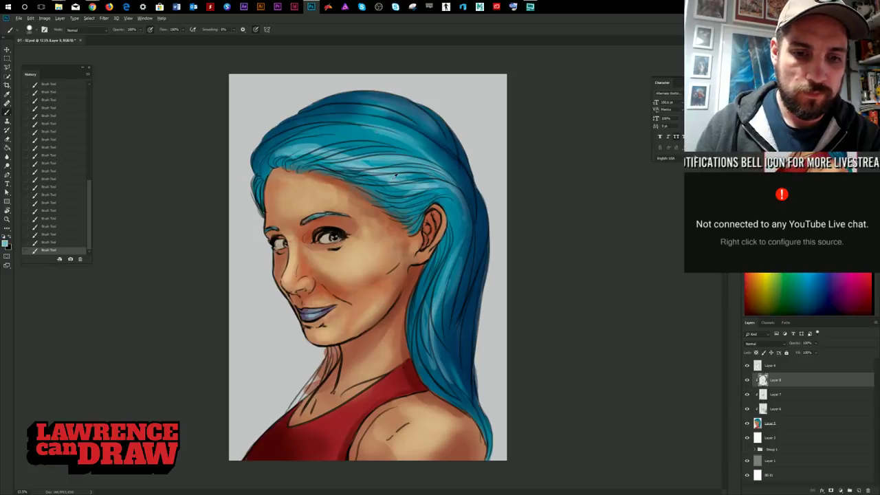
- Paint light-blue highlights across the top of the hair and mid-blue strands curving around and behind the ear
mouse_move(313, 128)
mouse_down()
mouse_move(396, 127)
mouse_move(447, 158)
mouse_move(282, 154)
mouse_move(327, 120)
mouse_move(371, 120)
mouse_up()
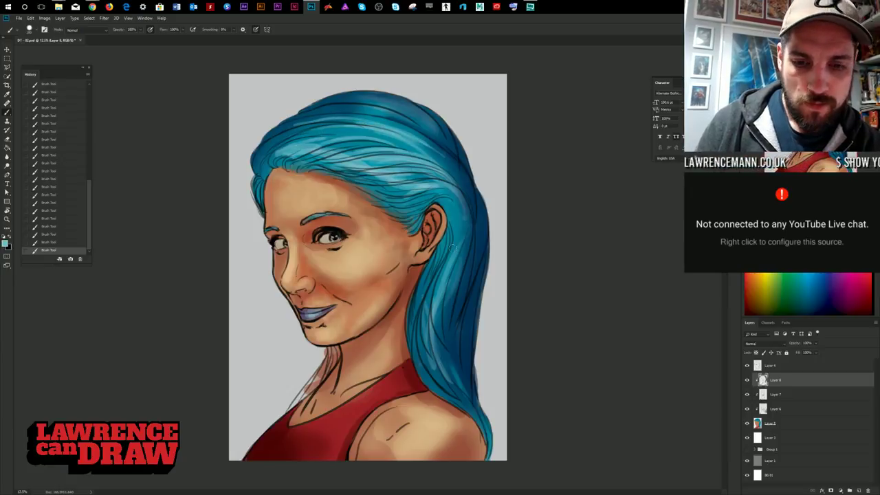
drag(451, 191, 469, 251)
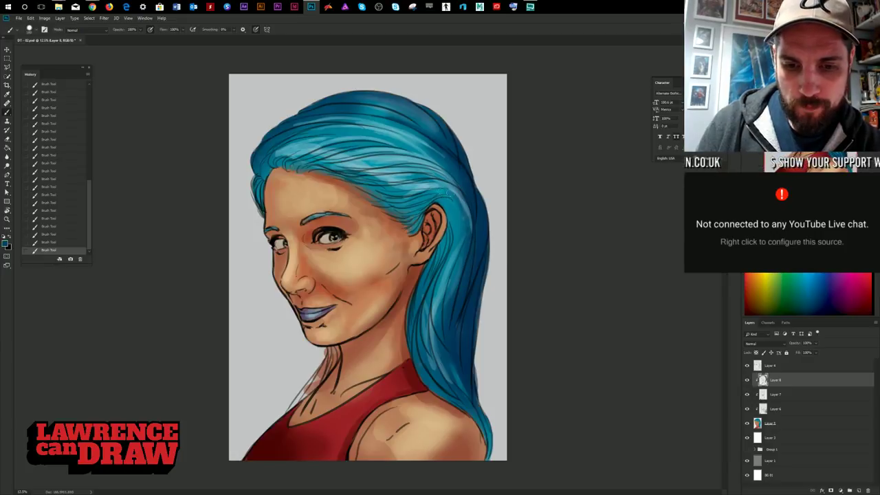
drag(448, 194, 465, 217)
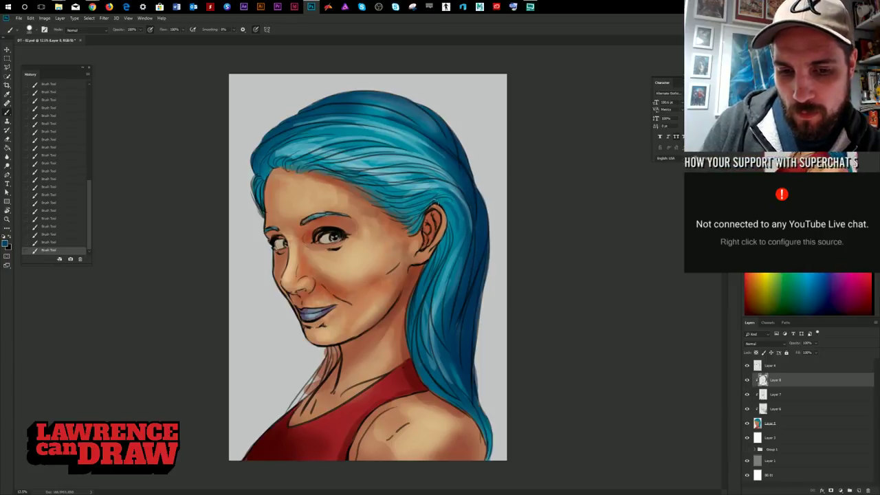
drag(448, 206, 453, 234)
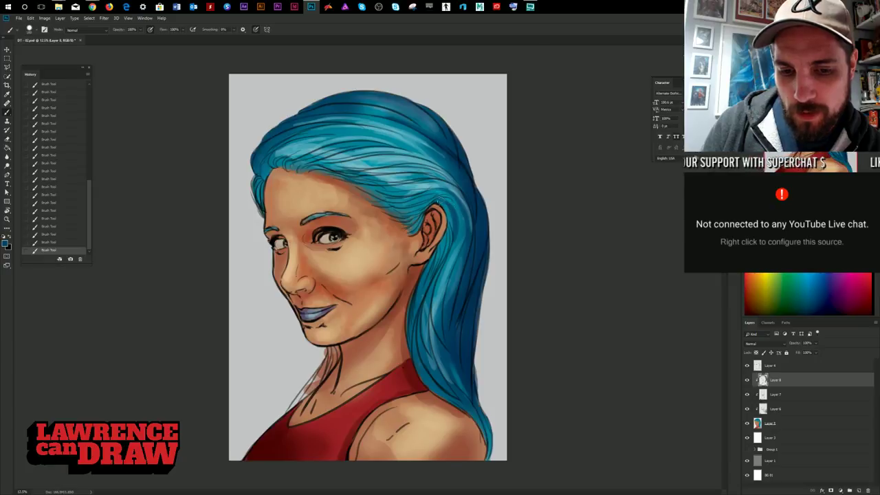
mouse_move(439, 201)
mouse_down()
mouse_move(453, 235)
mouse_move(449, 209)
mouse_up()
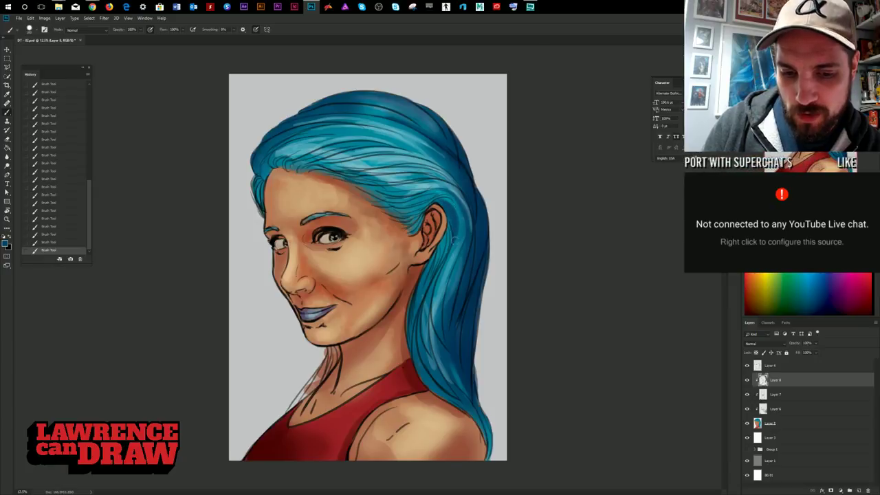
drag(455, 240, 435, 267)
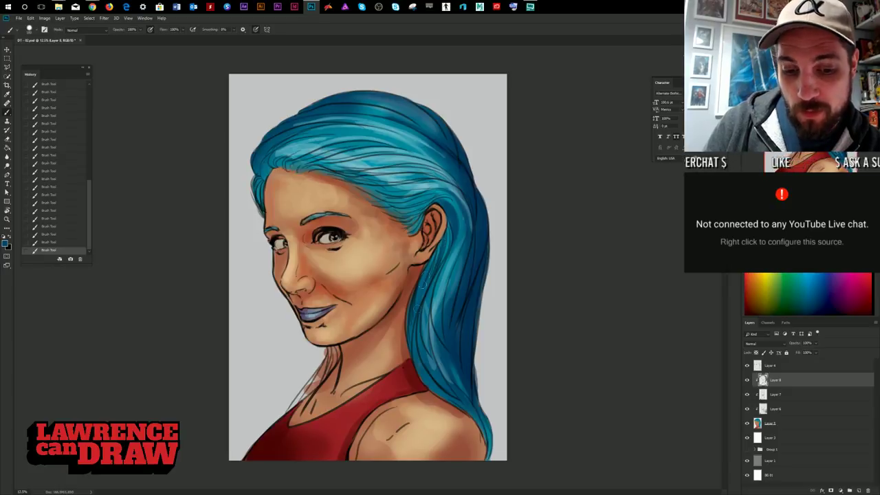
- Paint blue strands down the long hair beside the neck, following its flow to the tip over the shoulder
right_click(481, 275)
click(482, 274)
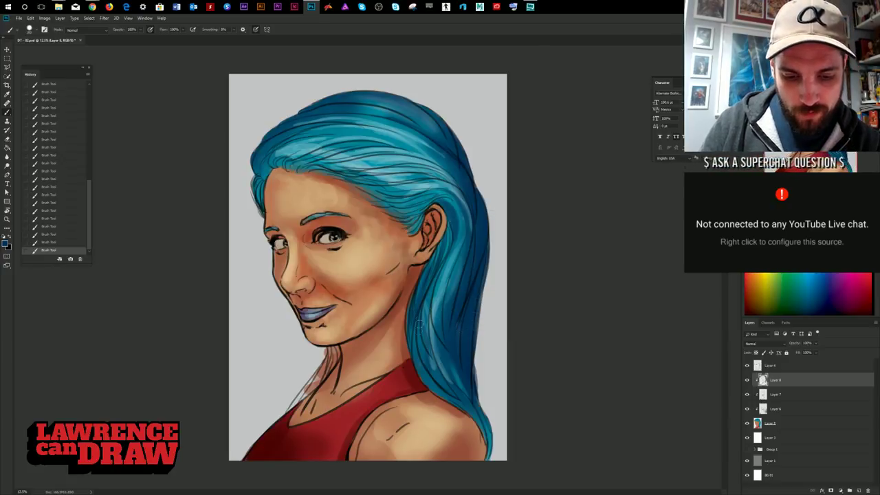
mouse_move(427, 306)
mouse_down()
mouse_move(424, 342)
mouse_move(429, 301)
mouse_up()
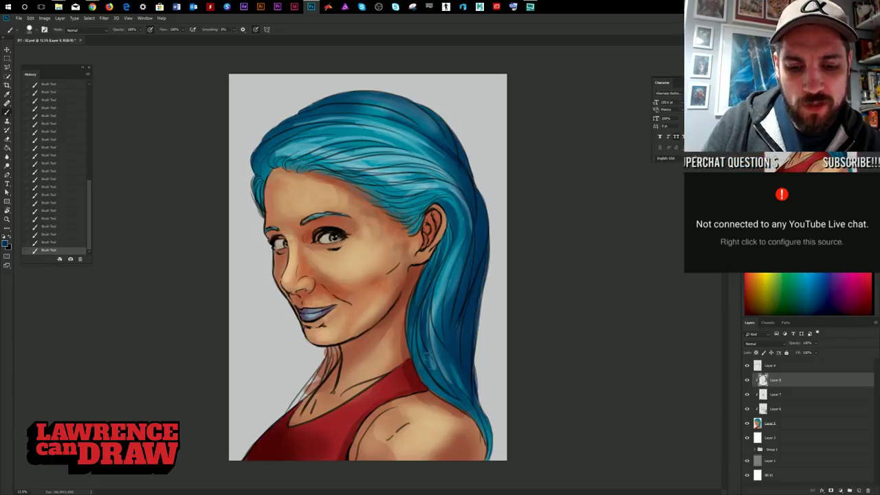
mouse_move(427, 356)
mouse_down()
mouse_move(422, 334)
mouse_move(452, 391)
mouse_up()
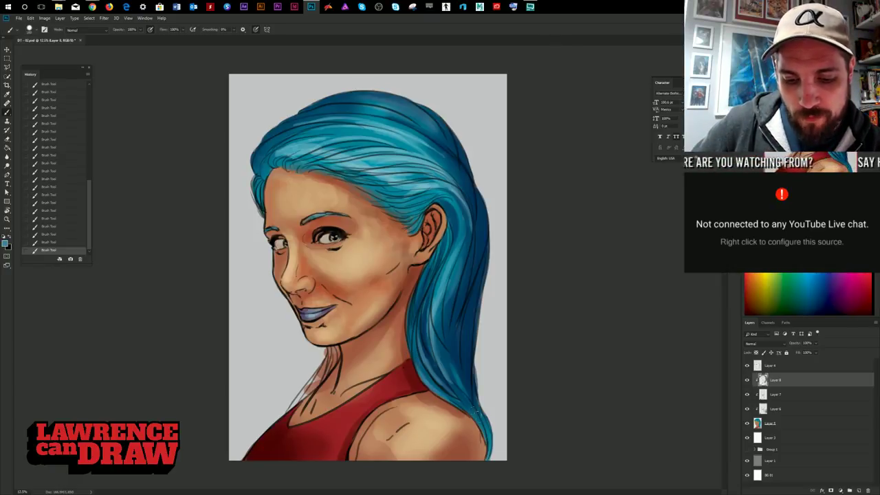
drag(452, 388, 483, 418)
drag(446, 380, 481, 427)
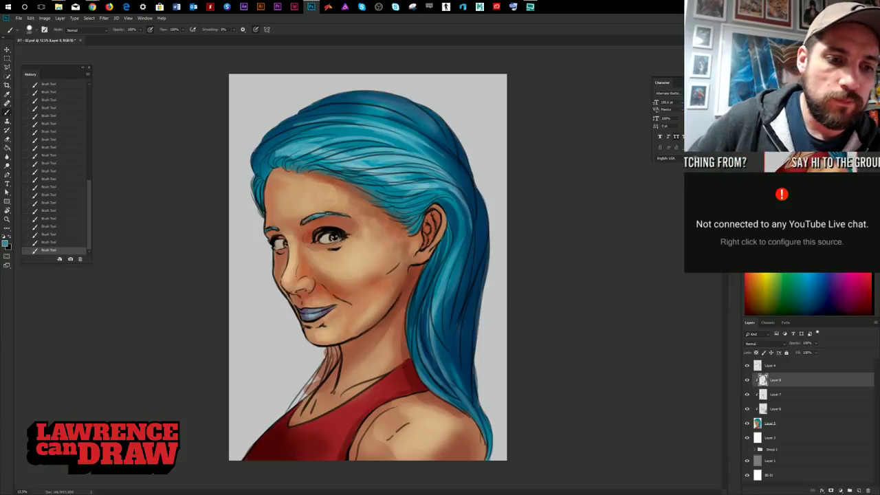
- Paint pale highlight strands along the front hairline from the forehead to the ear
alt+click(271, 163)
drag(273, 157, 297, 171)
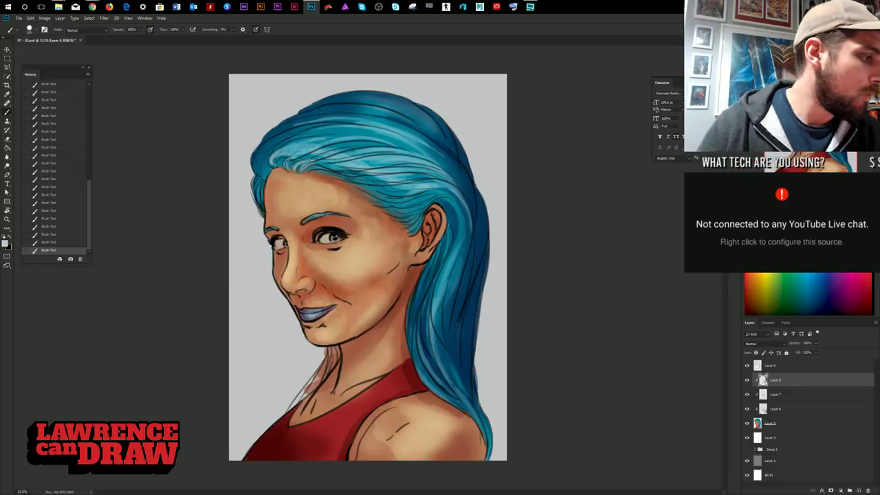
key(ctrl+0)
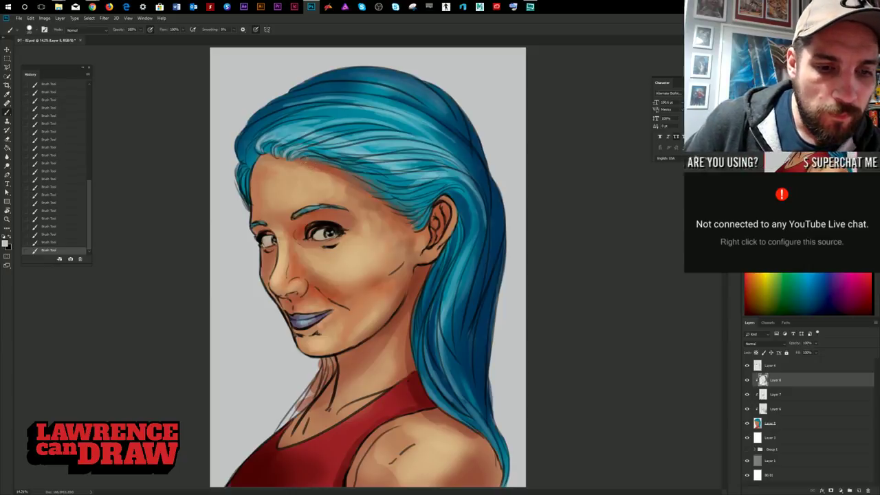
mouse_move(309, 158)
mouse_down()
mouse_move(378, 167)
mouse_move(348, 171)
mouse_move(388, 184)
mouse_move(351, 175)
mouse_move(402, 198)
mouse_move(392, 190)
mouse_move(390, 204)
mouse_move(418, 205)
mouse_move(406, 214)
mouse_move(424, 226)
mouse_up()
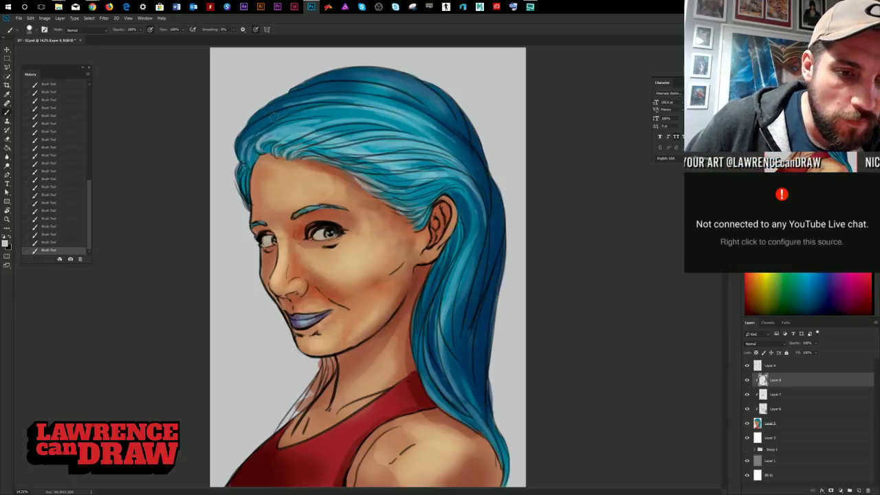
drag(268, 116, 364, 146)
right_click(306, 131)
click(181, 209)
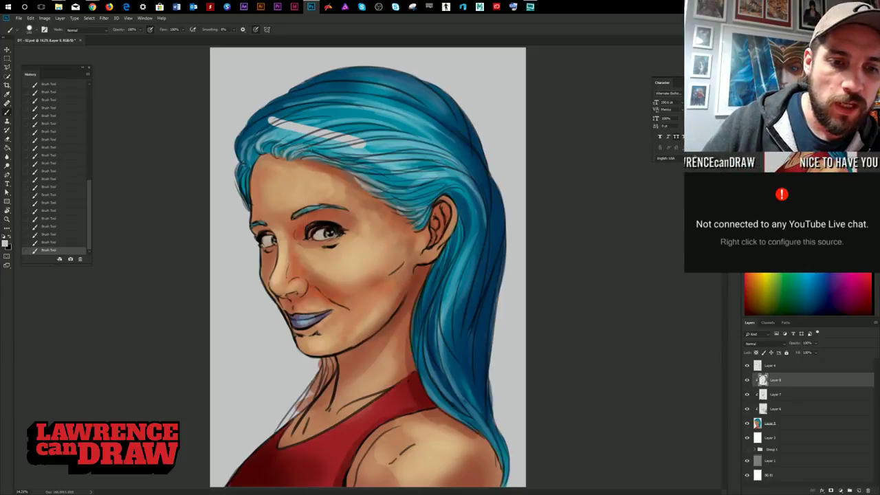
key(ctrl+z)
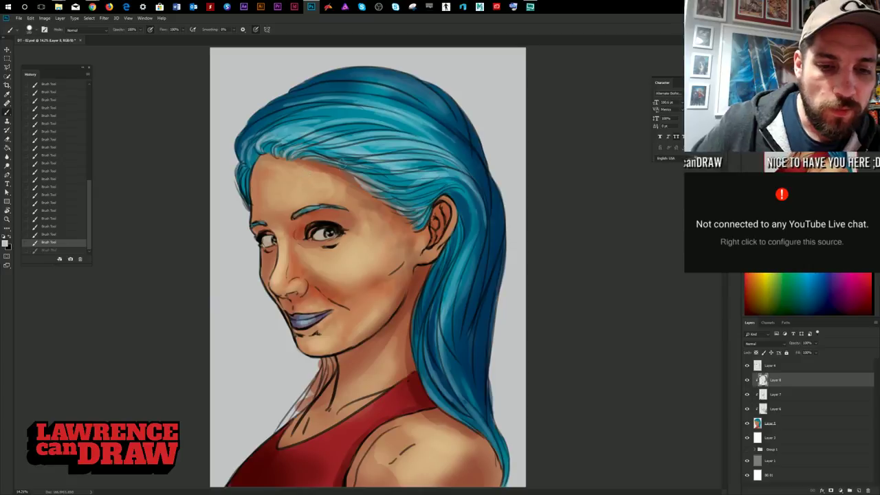
drag(310, 178, 407, 242)
drag(273, 189, 308, 216)
drag(369, 258, 424, 292)
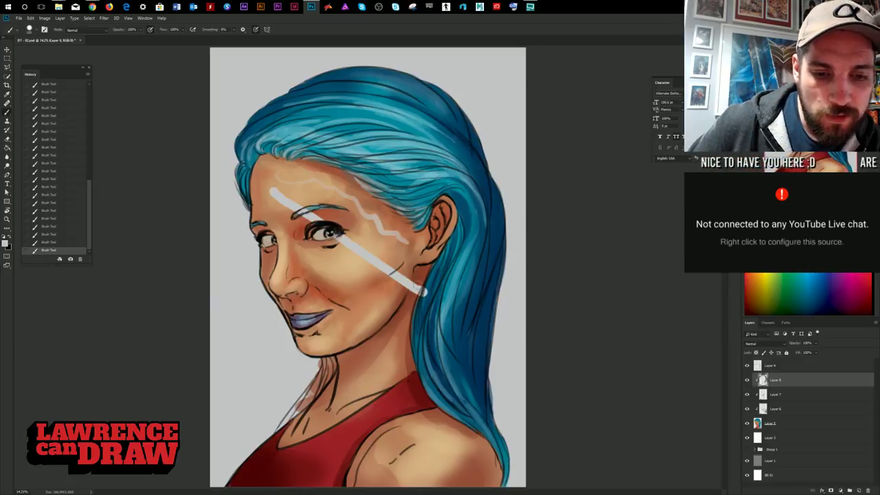
key(ctrl+z)
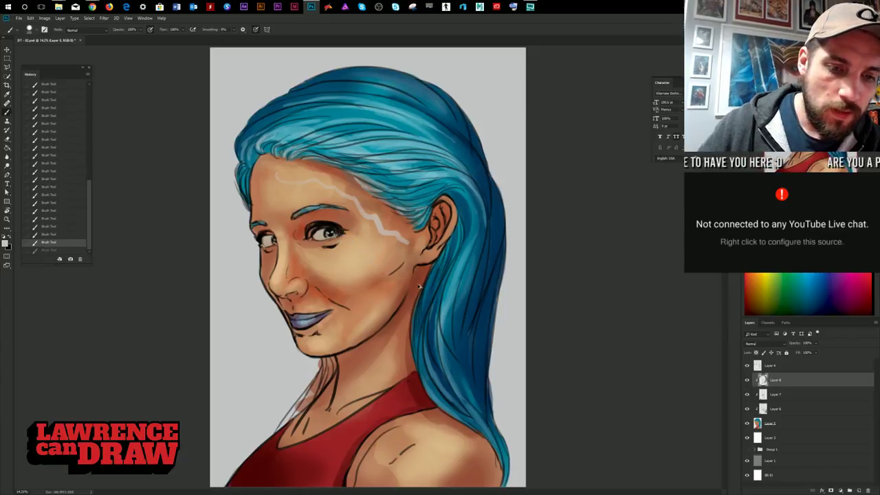
key(ctrl+z)
- Add pale strands above the ear, and paint dark shadow strands down the hair behind it with a sampled dark blue
mouse_move(418, 194)
mouse_down()
mouse_move(437, 189)
mouse_move(397, 196)
mouse_up()
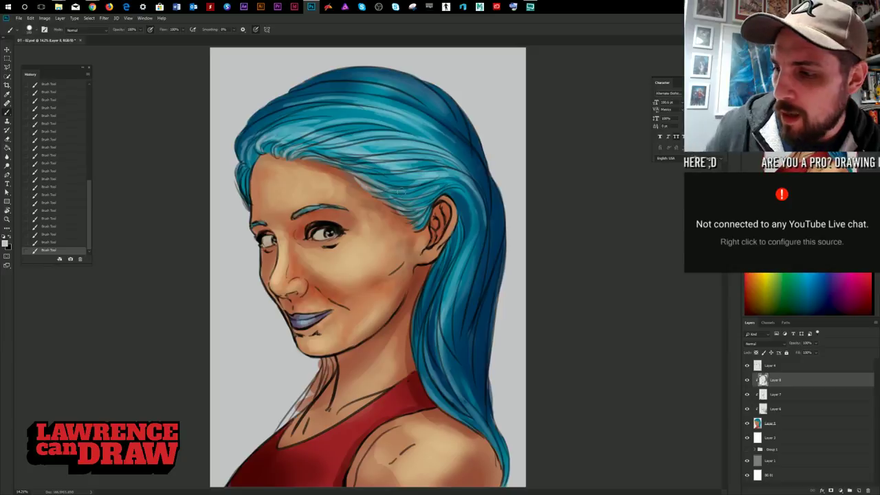
alt+click(487, 174)
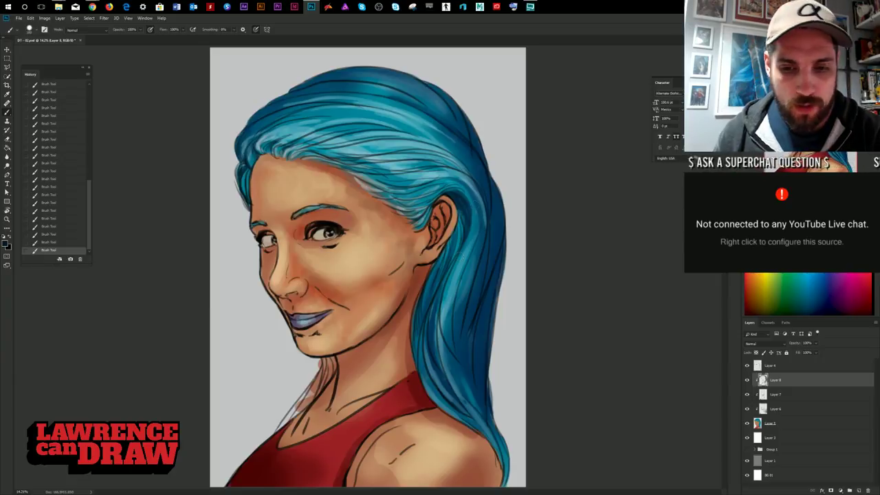
drag(481, 208, 449, 319)
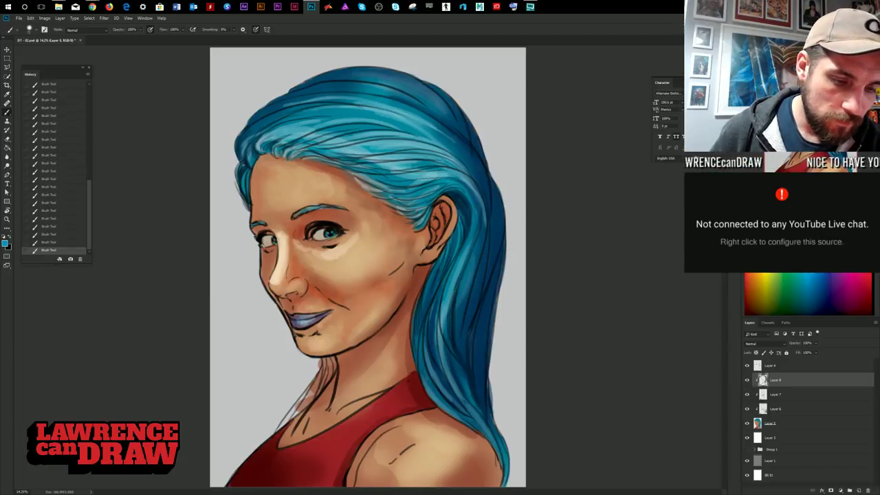
- Touch up the details of both eyes with small strokes of sampled skin, grey and near-black tones
alt+click(277, 233)
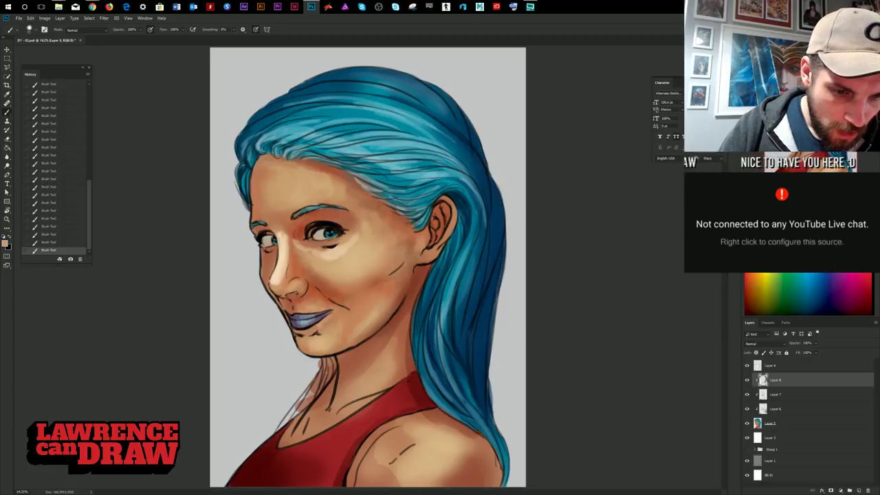
alt+click(245, 237)
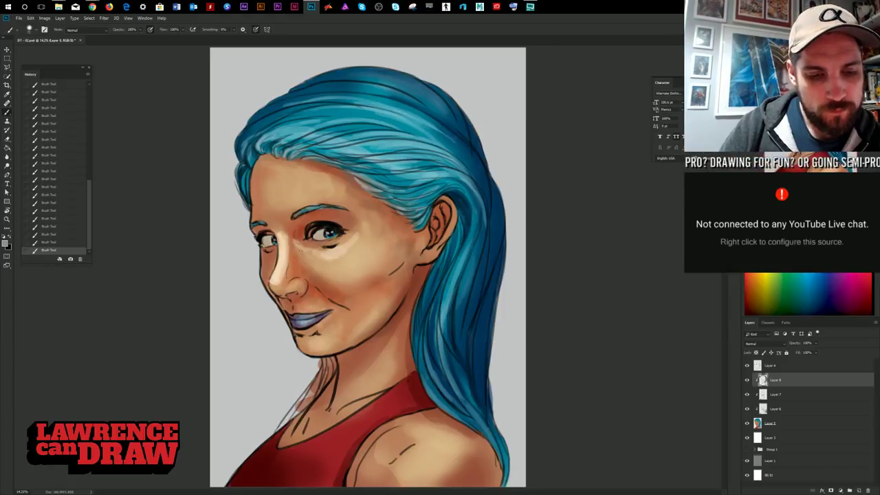
alt+click(321, 227)
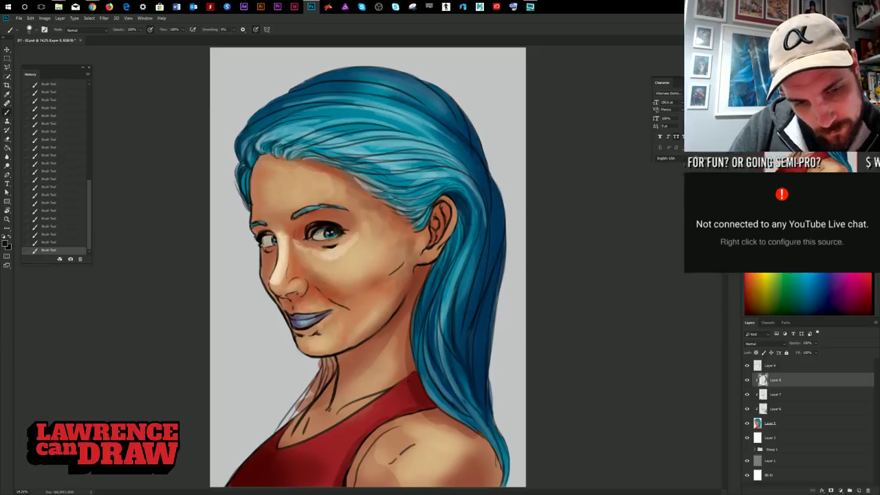
mouse_move(274, 235)
mouse_down()
mouse_move(263, 239)
mouse_move(322, 230)
mouse_up()
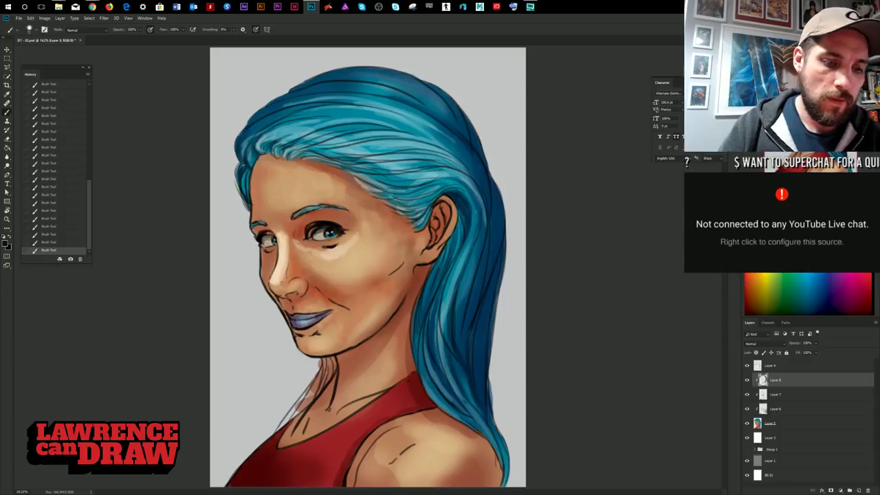
- Deepen the shading around the eyes and nose bridge with a sampled reddish brown, comparing with and without the last stroke
alt+click(312, 220)
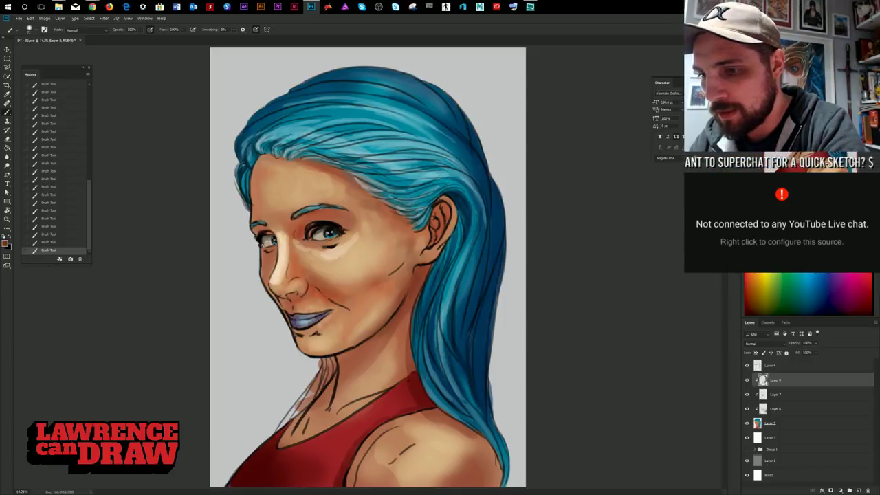
right_click(321, 207)
click(348, 206)
click(346, 221)
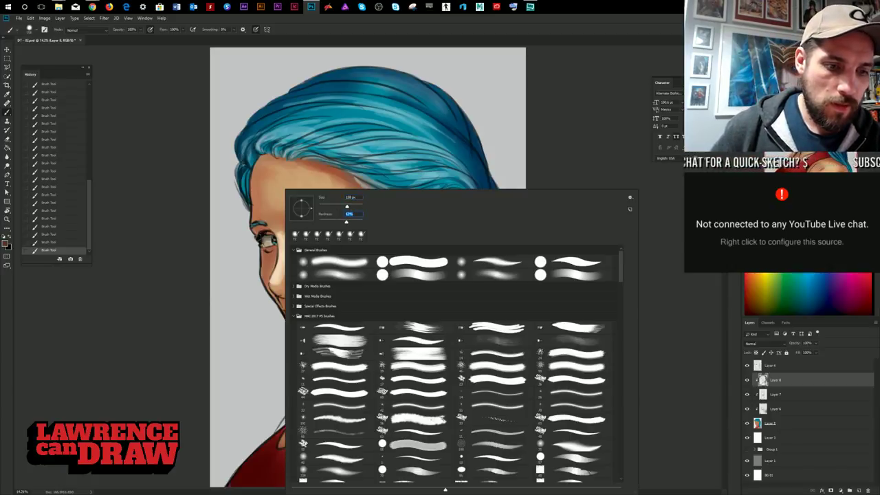
key(Return)
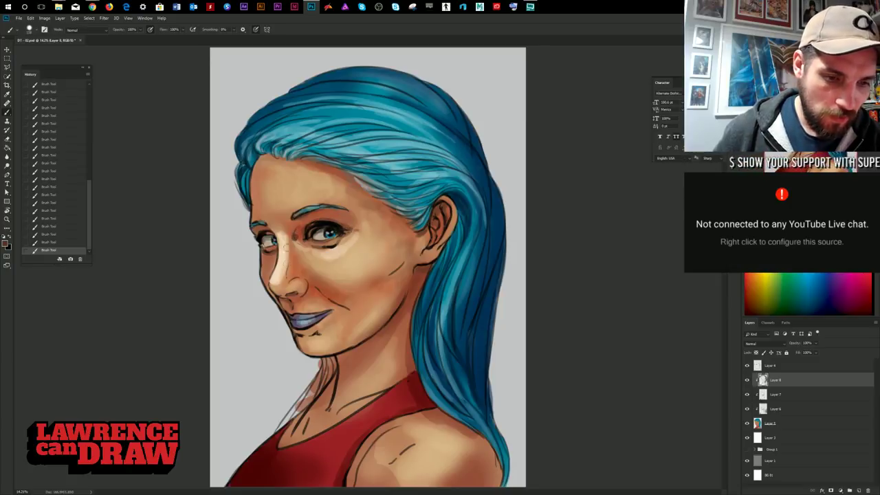
click(67, 242)
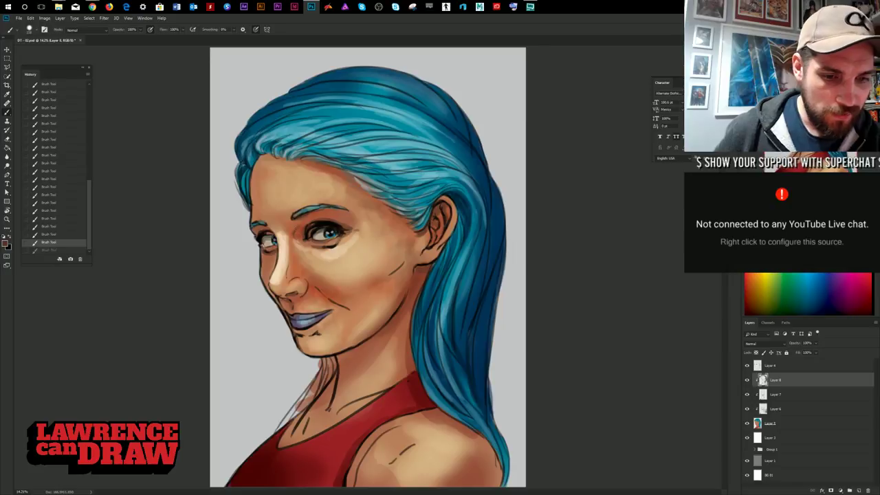
key(ctrl+z)
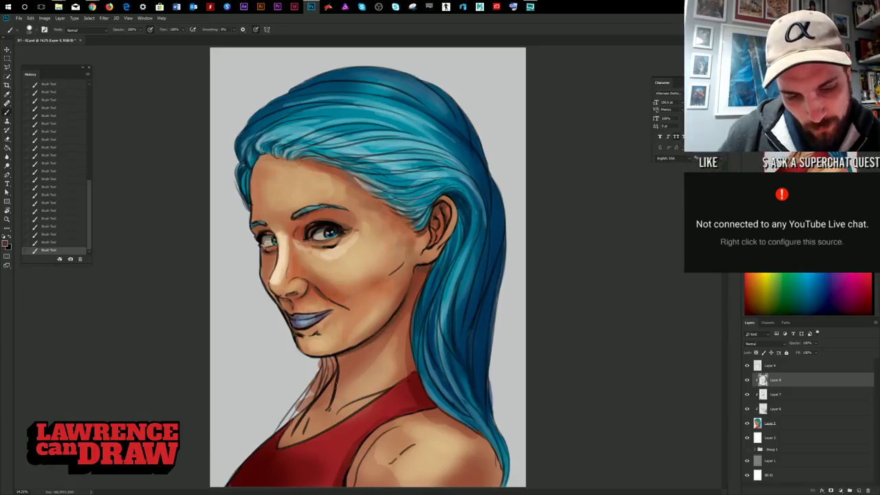
- Paint brown shadows along the neck tendons, the collarbone and the armhole edge of the red top
drag(338, 371, 329, 407)
drag(336, 376, 296, 431)
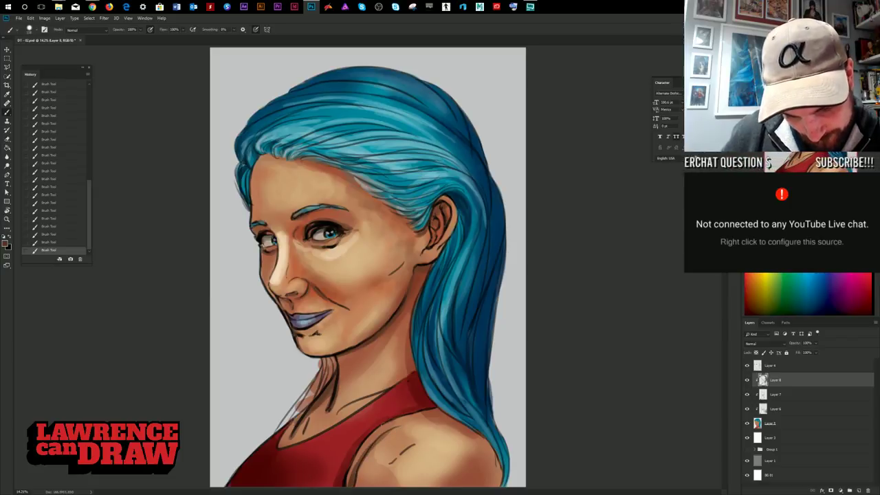
drag(381, 425, 349, 483)
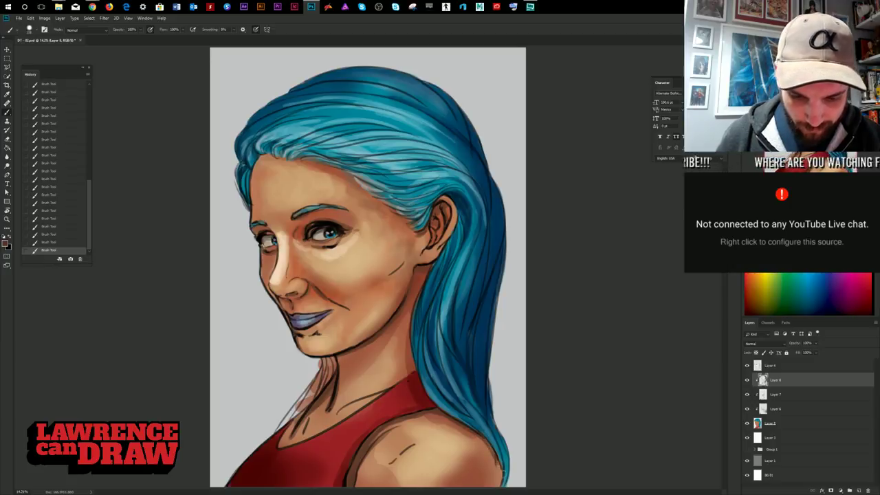
drag(372, 397, 336, 413)
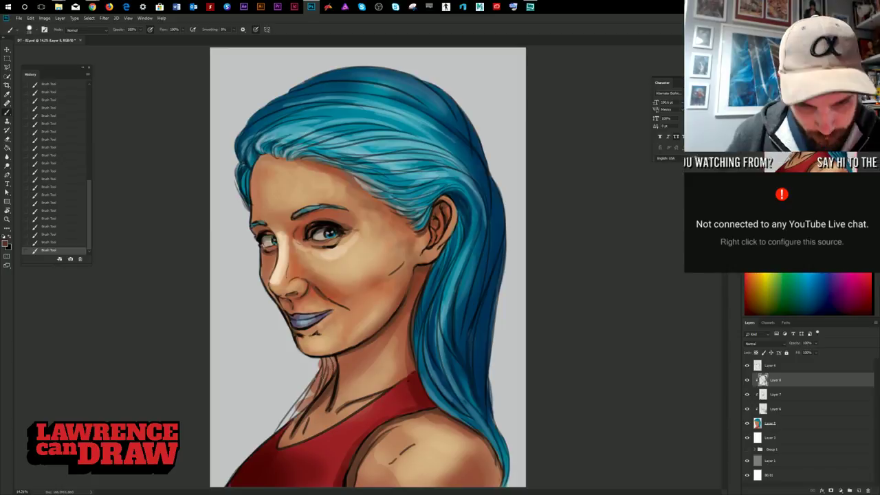
- Paint the hair behind the front of the neck with a sampled blue, continuing on Layer 5 down to the shoulder
alt+click(460, 369)
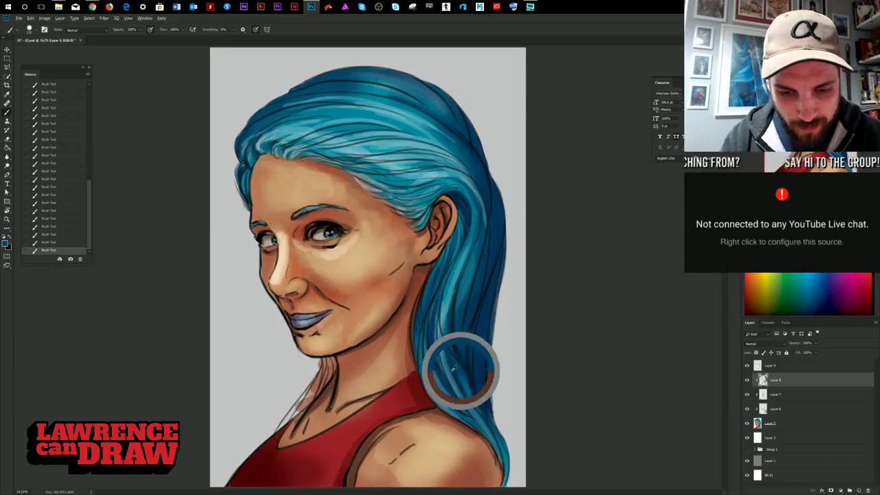
mouse_move(328, 377)
mouse_down()
mouse_move(334, 357)
mouse_move(299, 409)
mouse_move(316, 393)
mouse_up()
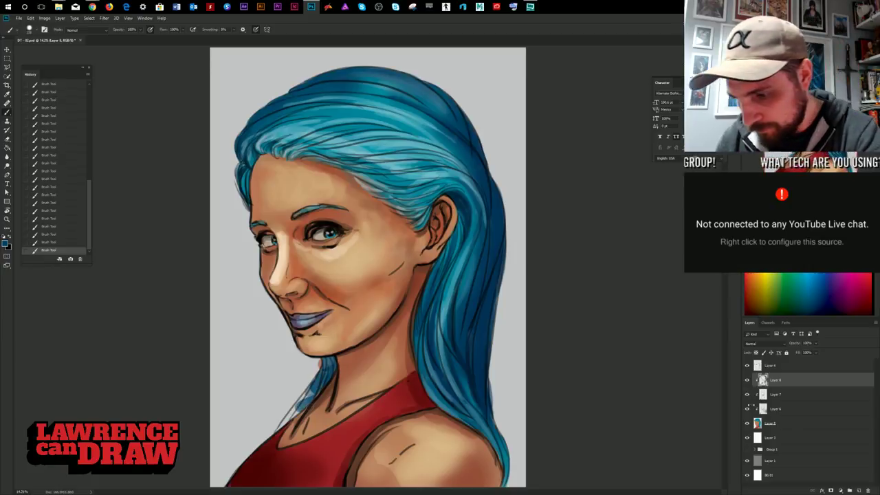
click(779, 426)
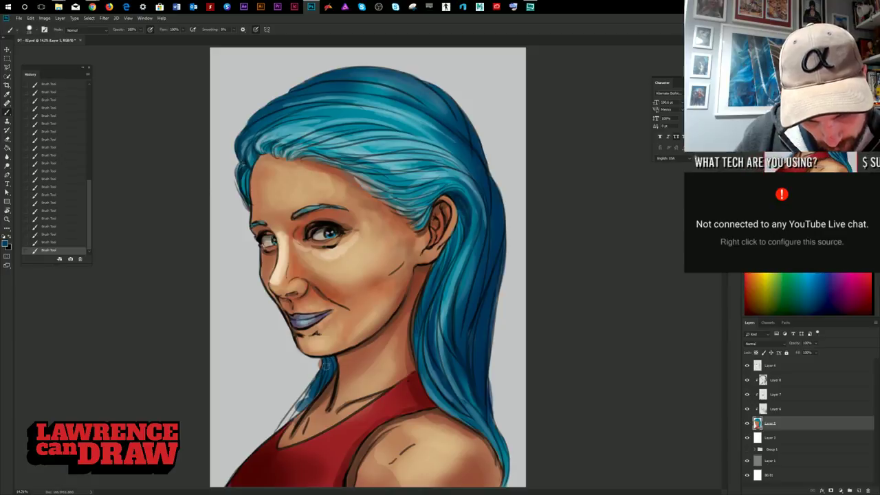
drag(319, 385, 273, 431)
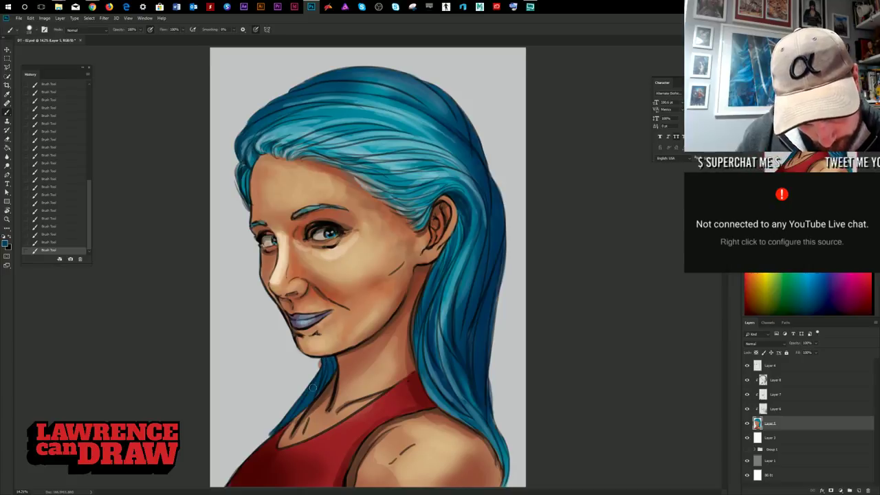
- Erase stray paint outside the outline of the hair behind the neck and beside the forehead
key(e)
drag(319, 360, 313, 374)
drag(313, 372, 312, 375)
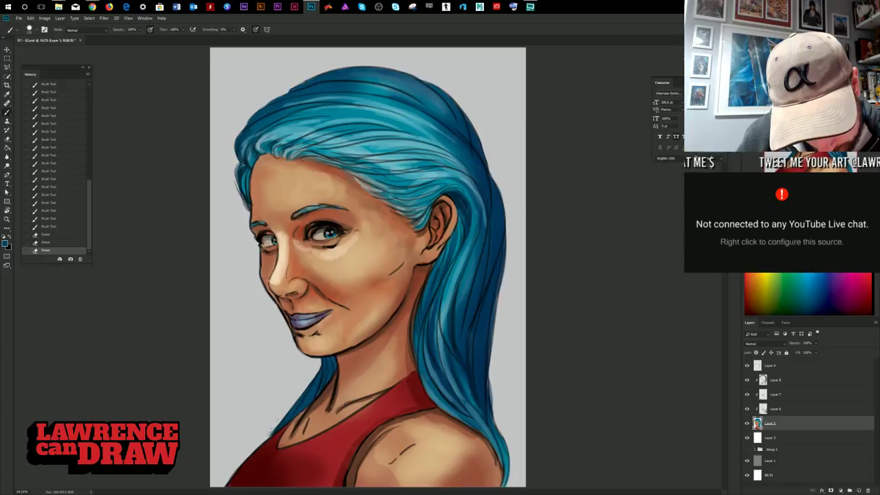
drag(274, 425, 272, 430)
click(272, 425)
mouse_move(232, 180)
mouse_down()
mouse_move(239, 174)
mouse_move(238, 188)
mouse_up()
- Fill the hair's outer edge with blue from the forehead over the crown to the back, and sample teal near the tip
key(b)
drag(244, 131, 231, 140)
drag(308, 83, 294, 89)
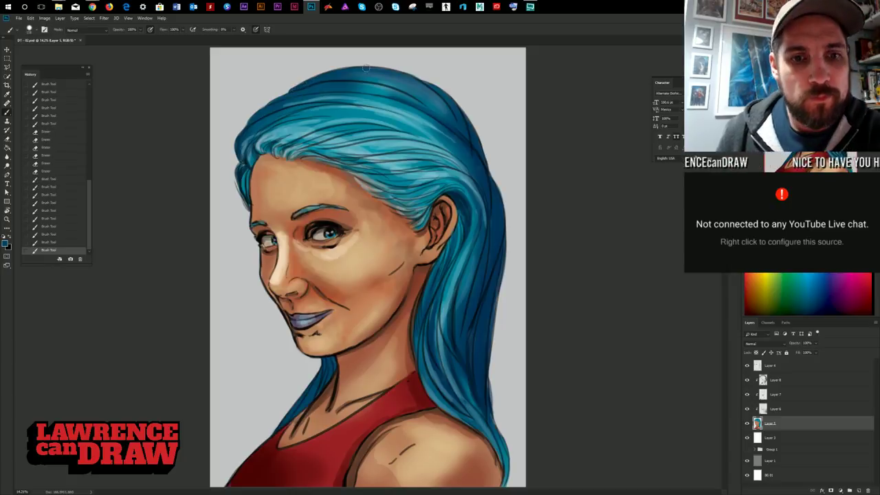
mouse_move(366, 68)
mouse_down()
mouse_move(435, 91)
mouse_move(426, 86)
mouse_move(483, 167)
mouse_up()
drag(483, 166, 486, 180)
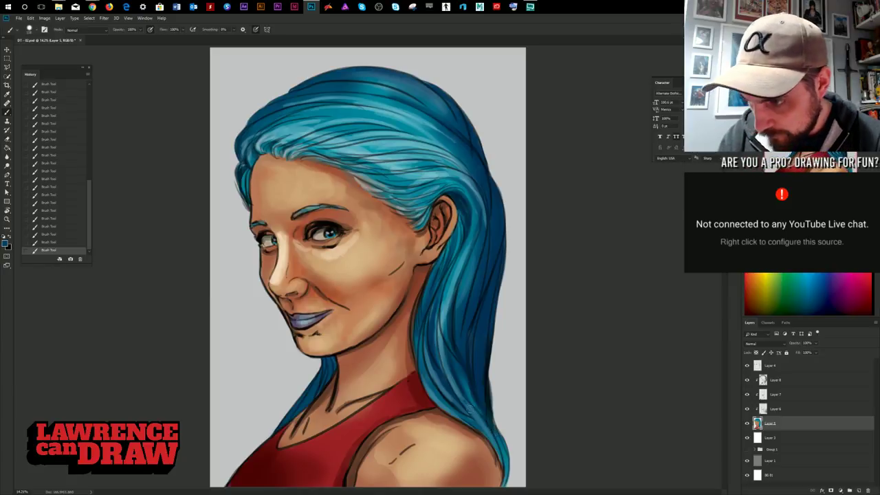
right_click(493, 428)
click(484, 399)
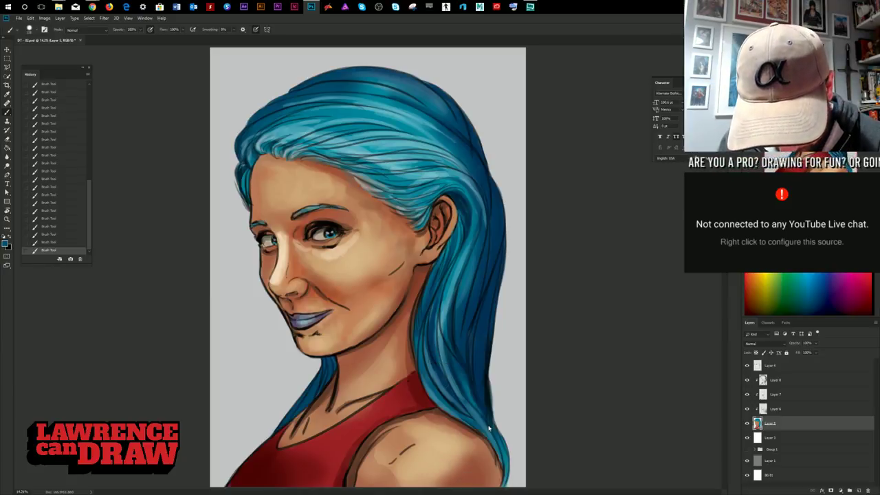
alt+click(494, 431)
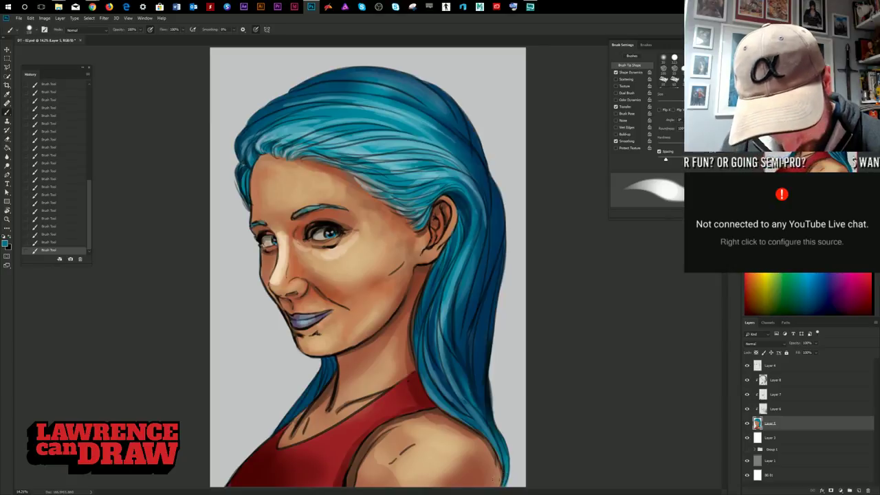
- Erase stray paint outside the outline of the long hair around its tip beside the shoulder
drag(494, 403, 491, 388)
mouse_move(493, 400)
mouse_down()
mouse_move(491, 385)
mouse_move(500, 440)
mouse_up()
drag(503, 490, 510, 459)
drag(510, 457, 503, 432)
drag(503, 431, 497, 411)
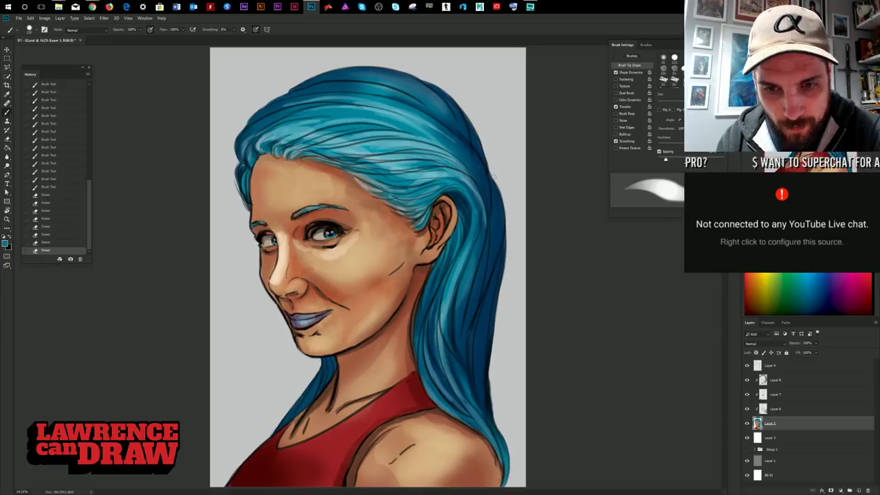
- Erase stray paint around the back of the head, crown and face outline, and check the painting with Layer 4 hidden and shown
drag(496, 165, 481, 135)
mouse_move(480, 131)
mouse_down()
mouse_move(470, 106)
mouse_move(414, 70)
mouse_move(357, 67)
mouse_up()
mouse_move(350, 68)
mouse_down()
mouse_move(297, 87)
mouse_move(237, 132)
mouse_move(237, 252)
mouse_move(256, 305)
mouse_up()
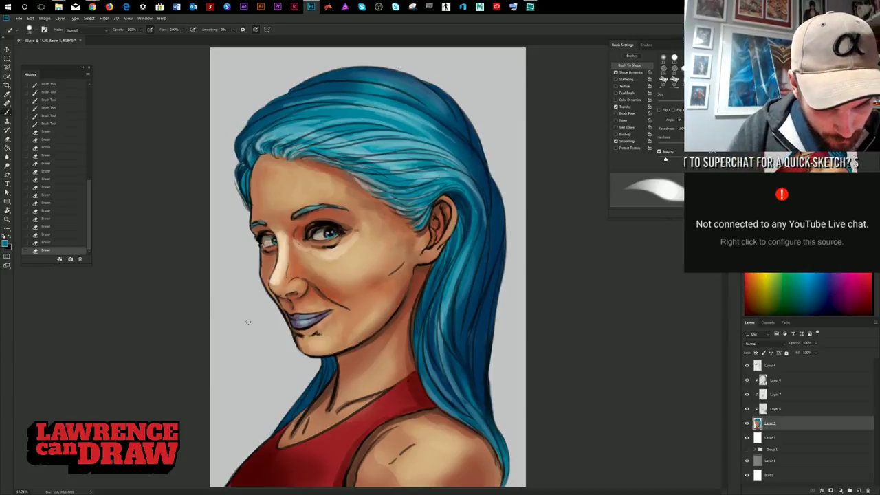
click(747, 365)
click(747, 366)
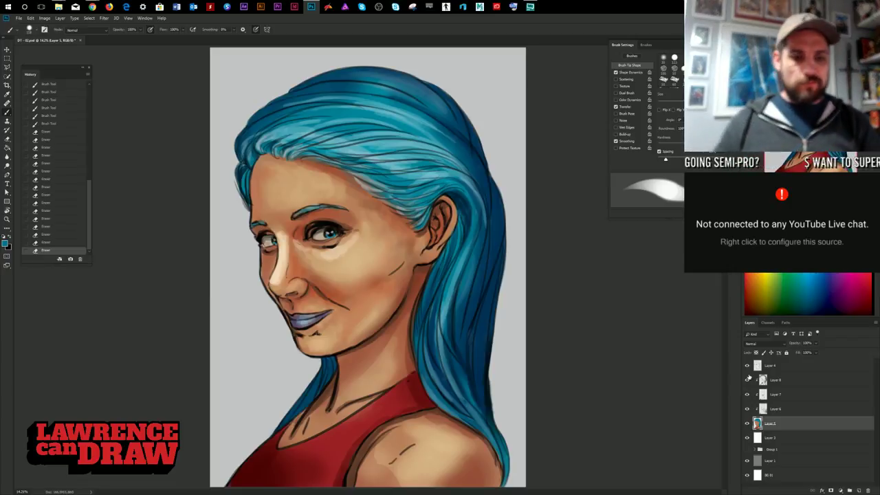
- Switch to the full-screen view, sample a light skin tone below the eye, enlarge the brush and hide the brush settings
key(f)
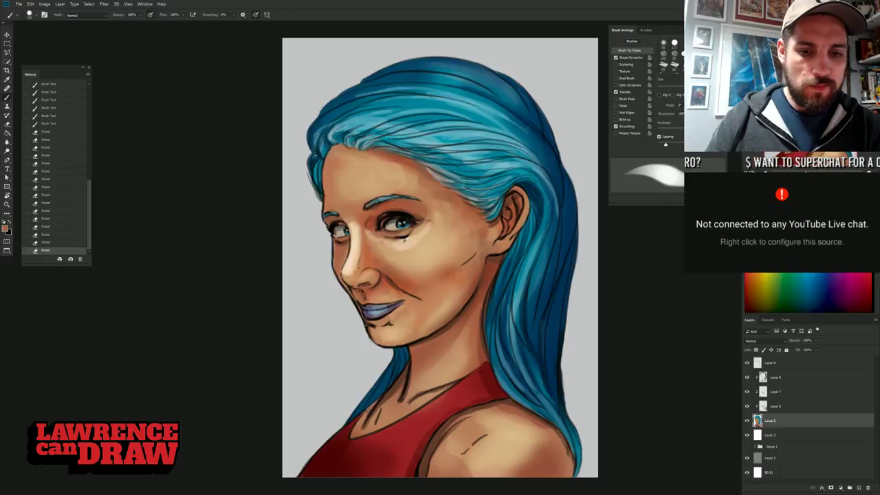
alt+click(402, 241)
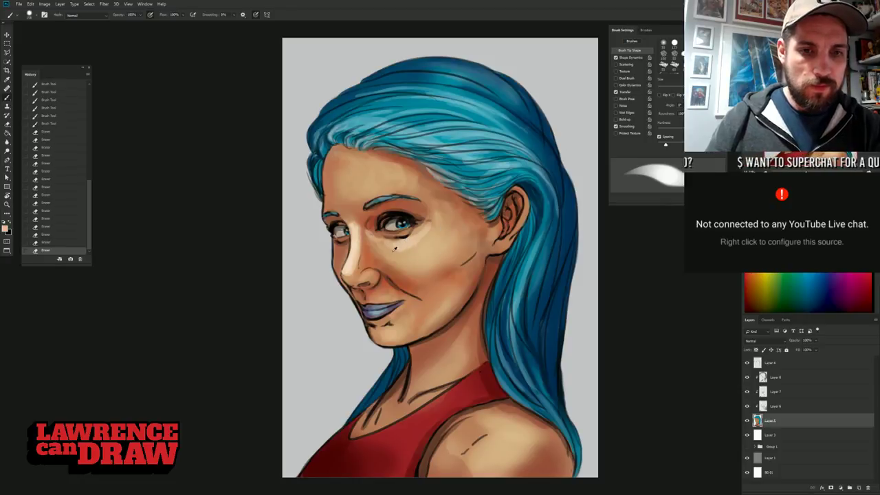
right_click(378, 190)
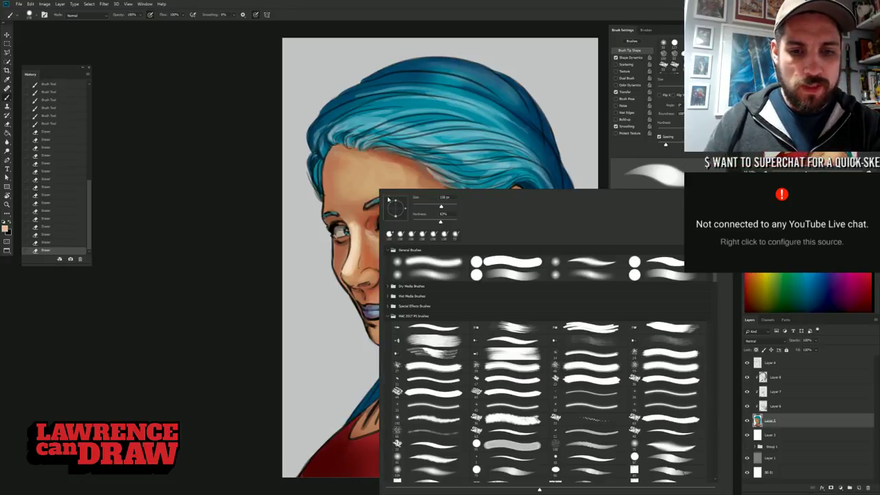
click(446, 206)
click(236, 149)
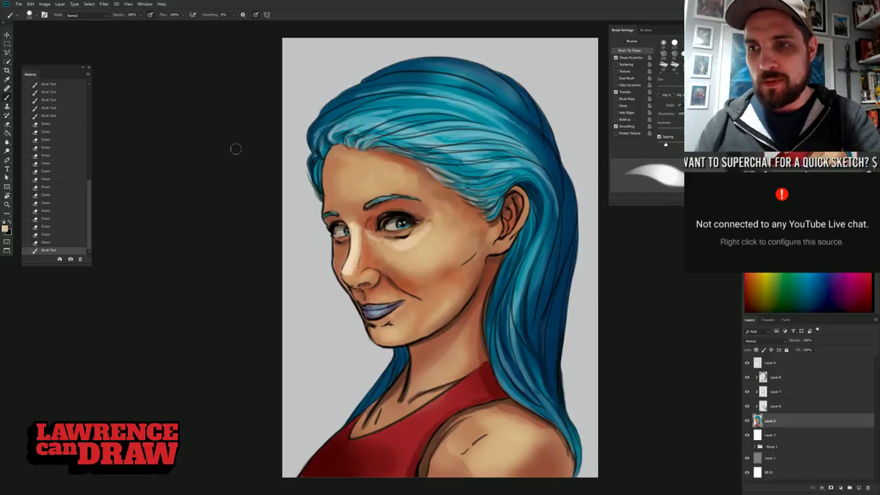
key(F5)
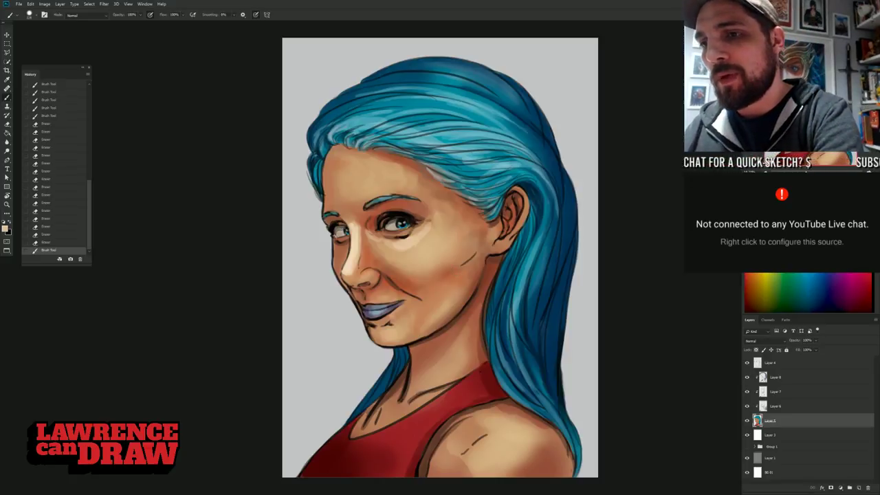
- View the radial menu and its key assignments in the Wacom tablet properties, and close both
right_click(597, 164)
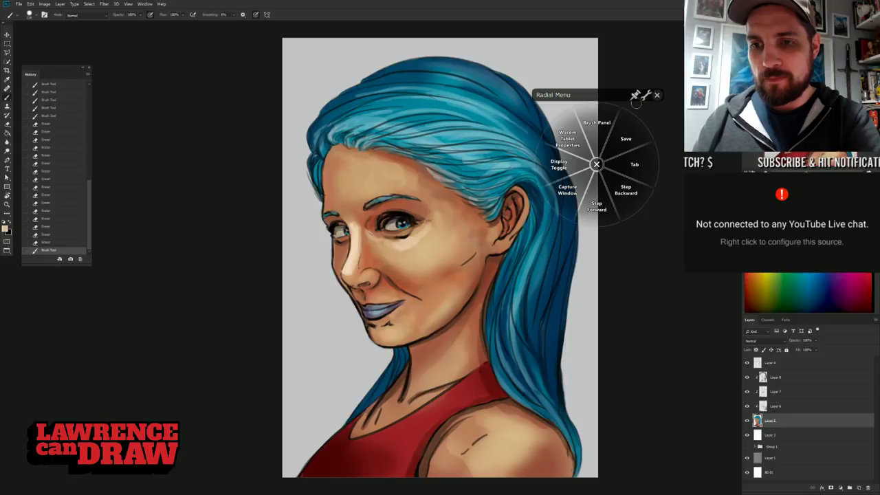
click(646, 97)
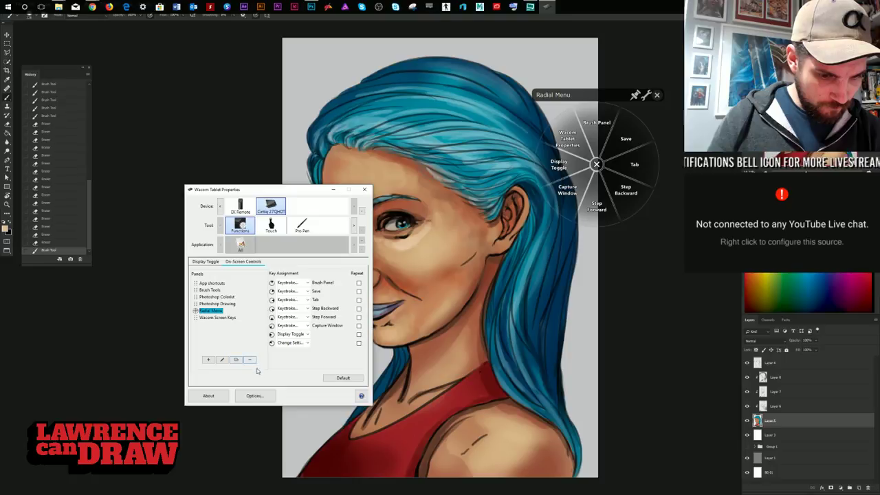
click(364, 189)
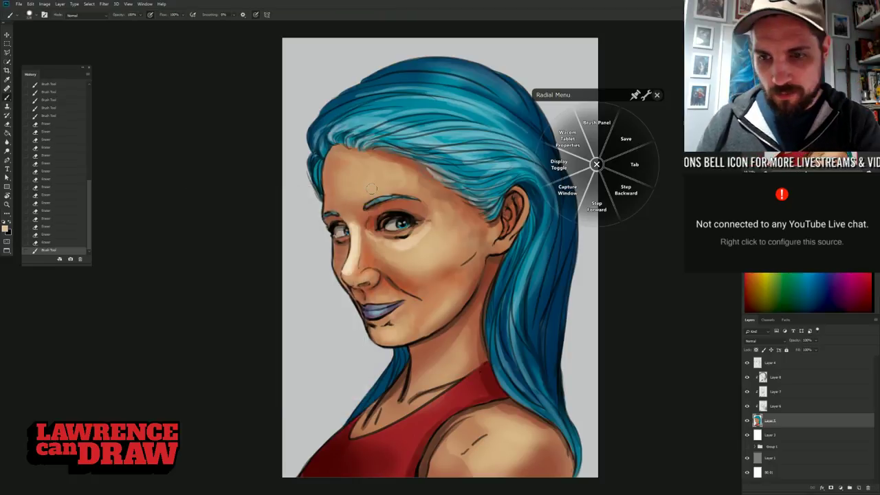
click(598, 162)
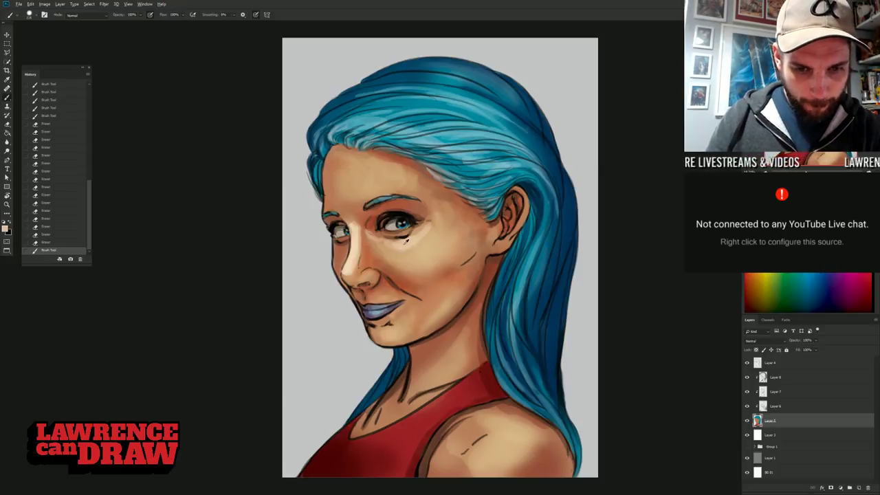
- Adjust the soft brush size and paint light skin highlights on the forehead above the brow, around the eye, on the cheek and beside the nose
right_click(389, 258)
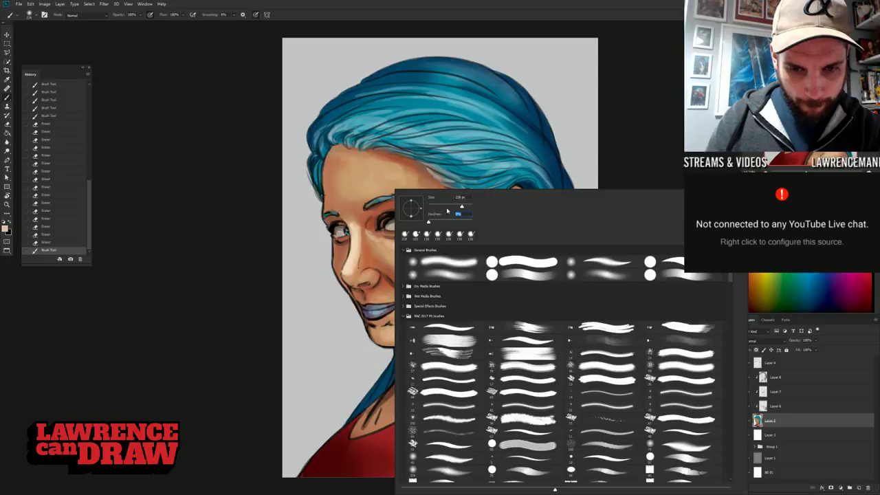
drag(465, 206, 463, 207)
mouse_move(396, 168)
mouse_down()
mouse_move(398, 188)
mouse_move(406, 175)
mouse_move(383, 185)
mouse_up()
right_click(413, 245)
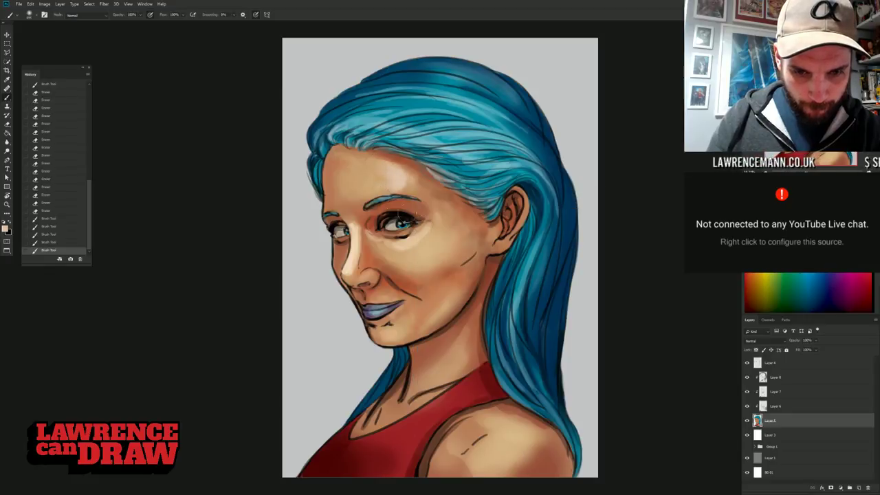
mouse_move(426, 237)
mouse_down()
mouse_move(415, 254)
mouse_move(429, 244)
mouse_move(420, 246)
mouse_up()
mouse_move(435, 209)
mouse_down()
mouse_move(425, 242)
mouse_move(447, 240)
mouse_move(400, 251)
mouse_move(431, 234)
mouse_move(393, 247)
mouse_up()
mouse_move(349, 231)
mouse_down()
mouse_move(361, 176)
mouse_move(351, 187)
mouse_move(377, 184)
mouse_move(349, 172)
mouse_up()
- Enlarge the soft brush greatly and glaze broad light skin tones over the forehead, cheek, jaw, neck and shoulder
right_click(353, 190)
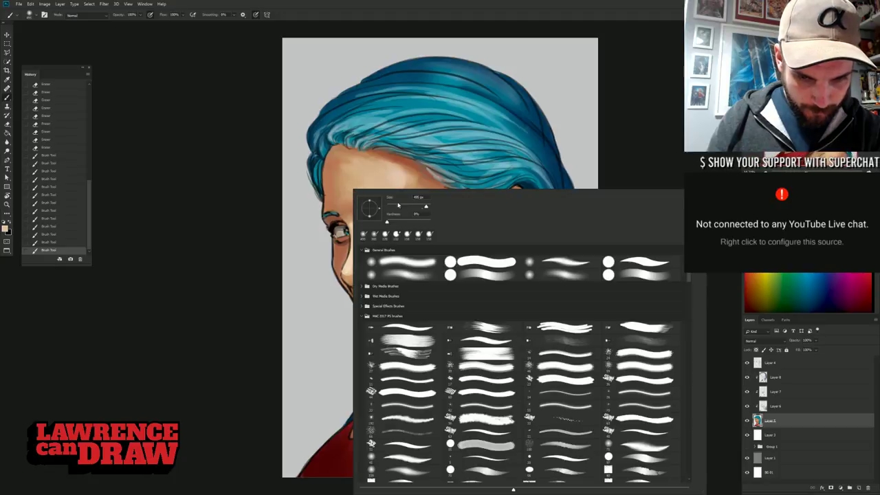
drag(427, 206, 429, 207)
mouse_move(377, 177)
mouse_down()
mouse_move(358, 180)
mouse_move(392, 205)
mouse_up()
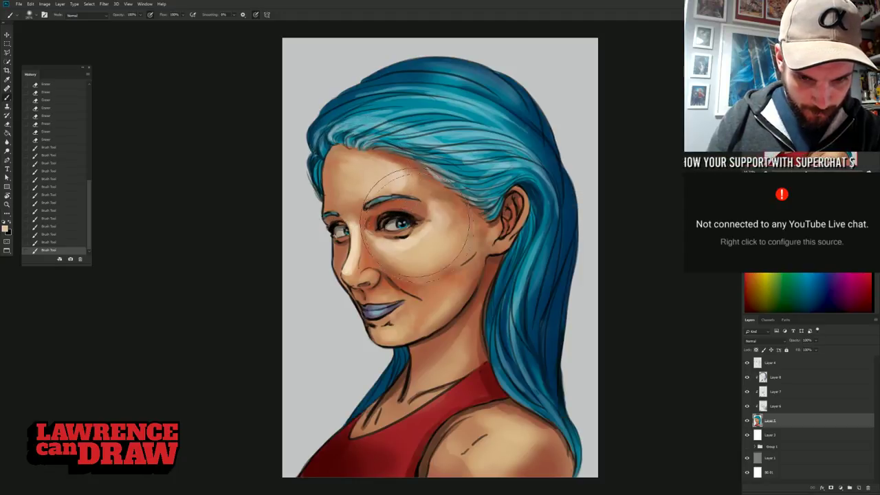
mouse_move(434, 244)
mouse_down()
mouse_move(421, 279)
mouse_move(437, 265)
mouse_move(431, 306)
mouse_up()
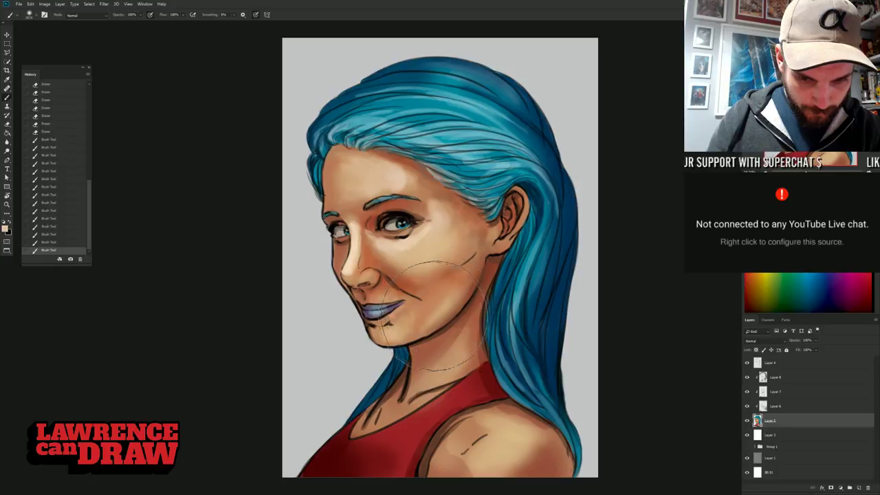
mouse_move(430, 357)
mouse_down()
mouse_move(438, 375)
mouse_move(422, 367)
mouse_up()
mouse_move(511, 454)
mouse_down()
mouse_move(509, 467)
mouse_move(528, 468)
mouse_move(510, 474)
mouse_up()
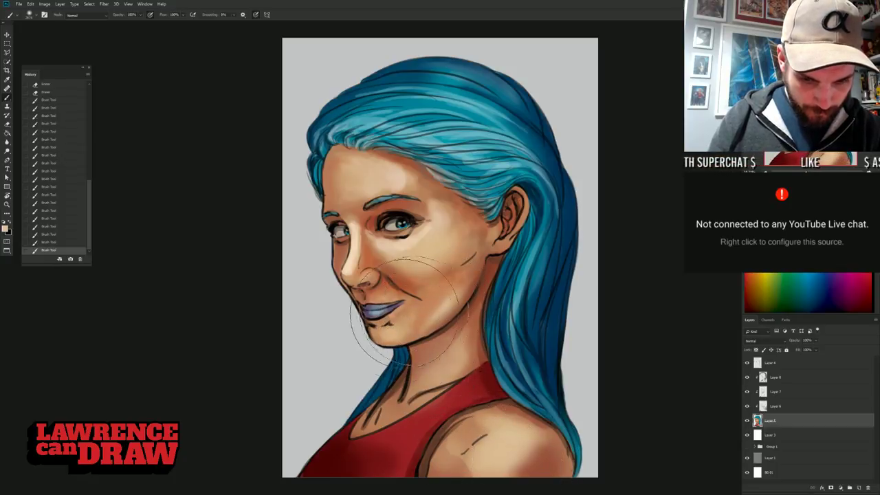
- Reduce the soft brush and build up smaller highlights on the forehead, cheek and neck
right_click(418, 191)
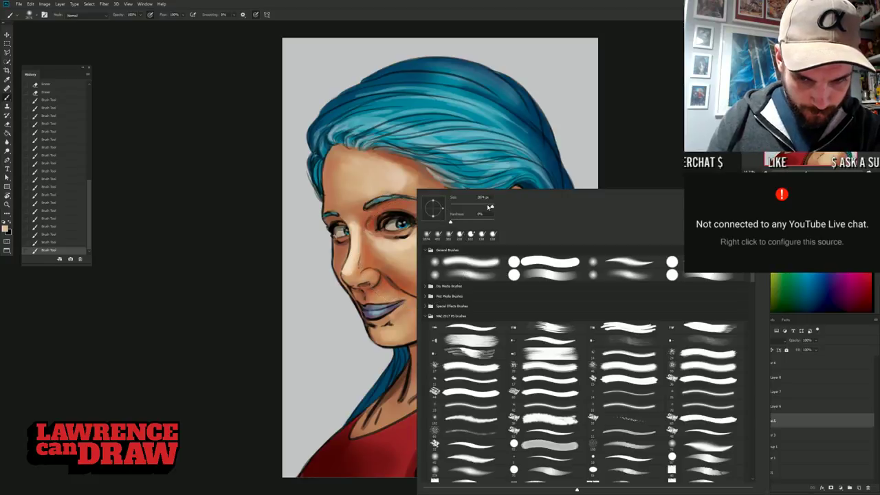
mouse_move(382, 191)
mouse_down()
mouse_move(419, 182)
mouse_move(439, 213)
mouse_move(434, 237)
mouse_move(440, 230)
mouse_move(429, 239)
mouse_move(442, 221)
mouse_up()
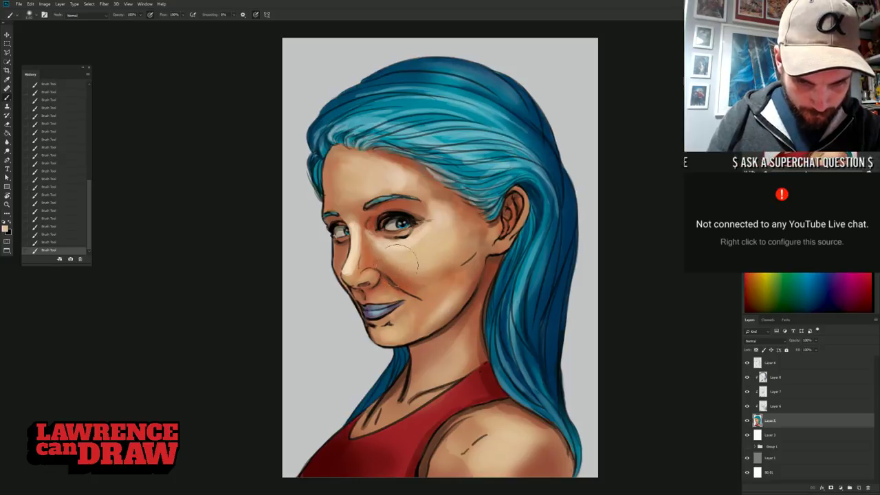
drag(458, 352, 464, 331)
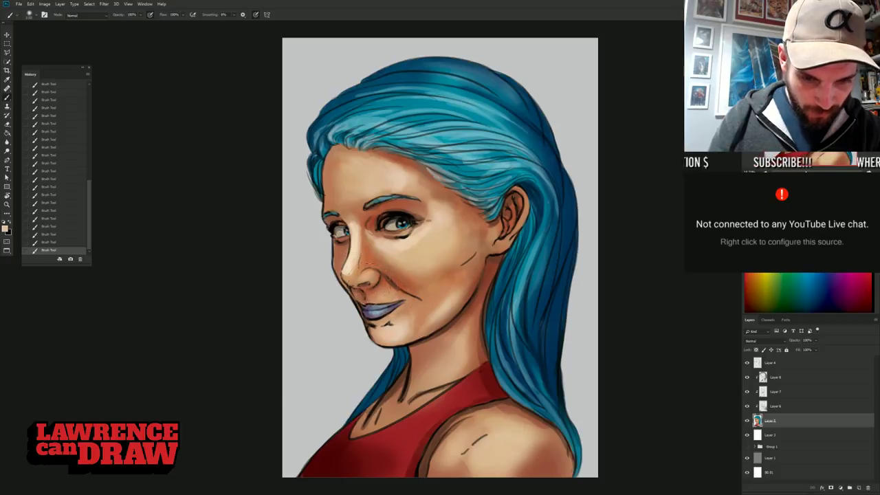
right_click(410, 265)
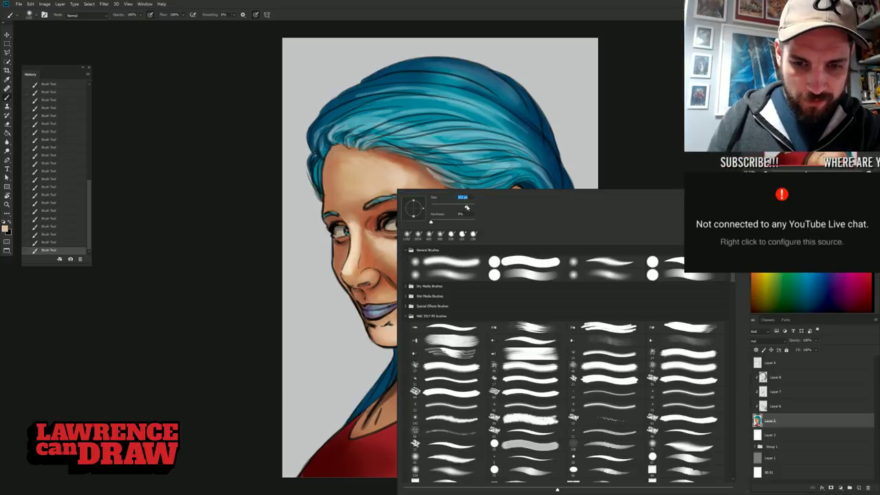
middle_click(350, 222)
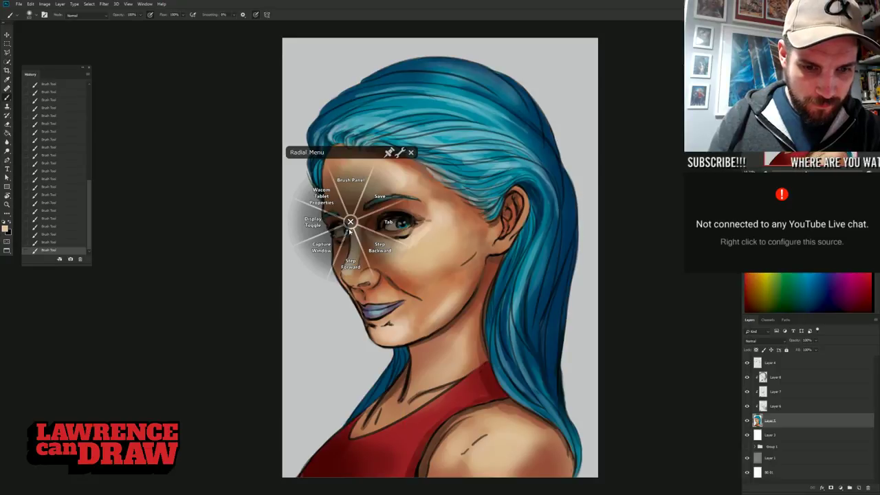
click(350, 221)
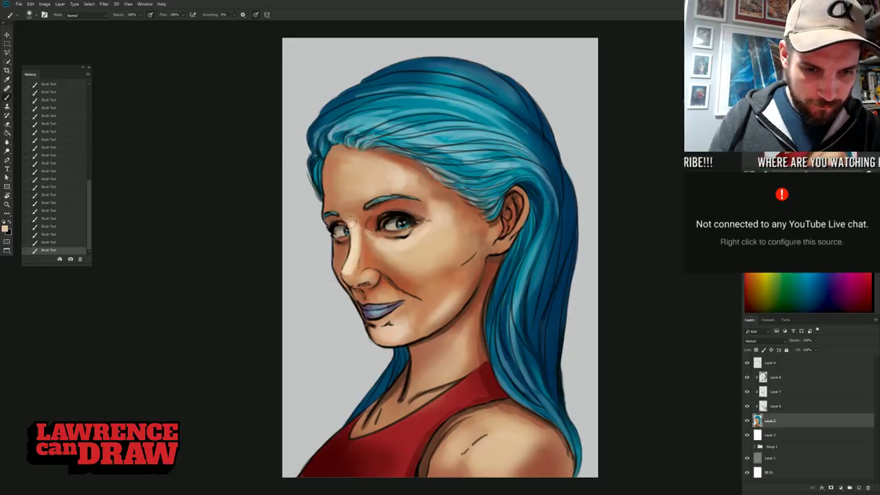
- Switch to the Mixer Brush, adjust its size and blend the skin tones from the forehead across the cheek to the jaw
click(7, 98)
click(41, 118)
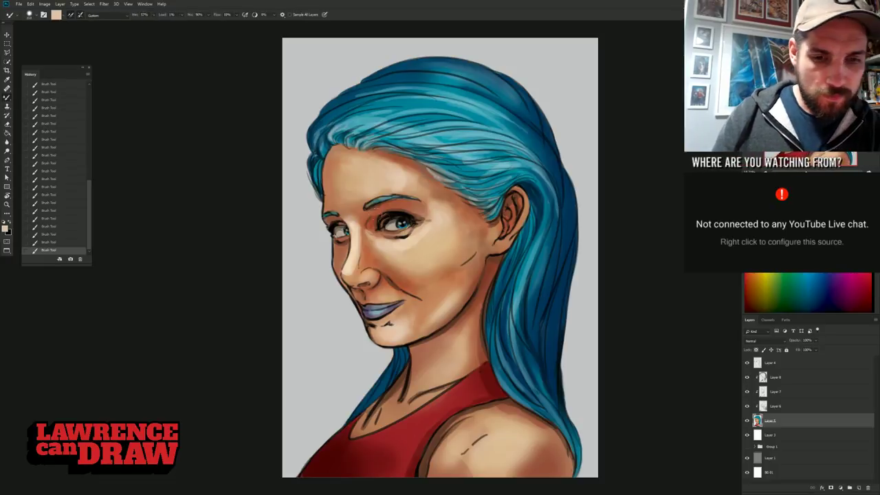
right_click(380, 190)
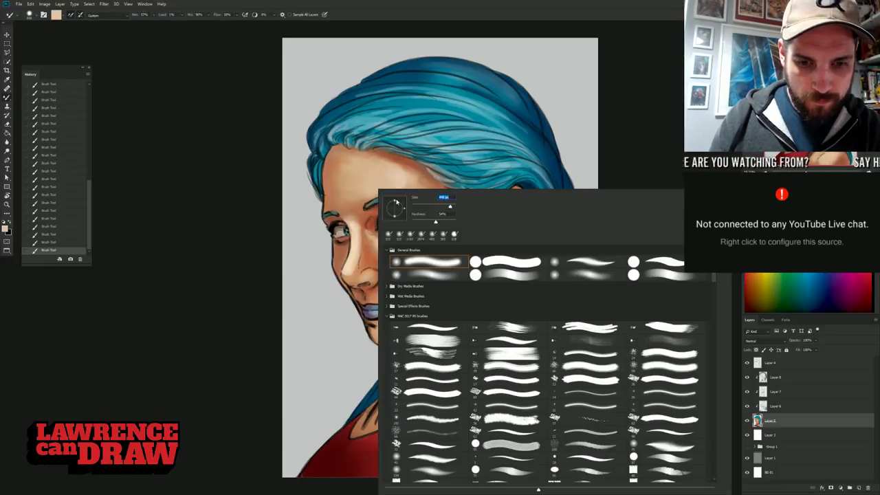
click(402, 176)
mouse_move(391, 164)
mouse_down()
mouse_move(440, 199)
mouse_move(433, 209)
mouse_move(474, 255)
mouse_up()
mouse_move(471, 264)
mouse_down()
mouse_move(462, 277)
mouse_move(427, 275)
mouse_up()
drag(432, 274, 444, 265)
drag(440, 299, 430, 290)
drag(440, 302, 432, 294)
drag(437, 313, 421, 296)
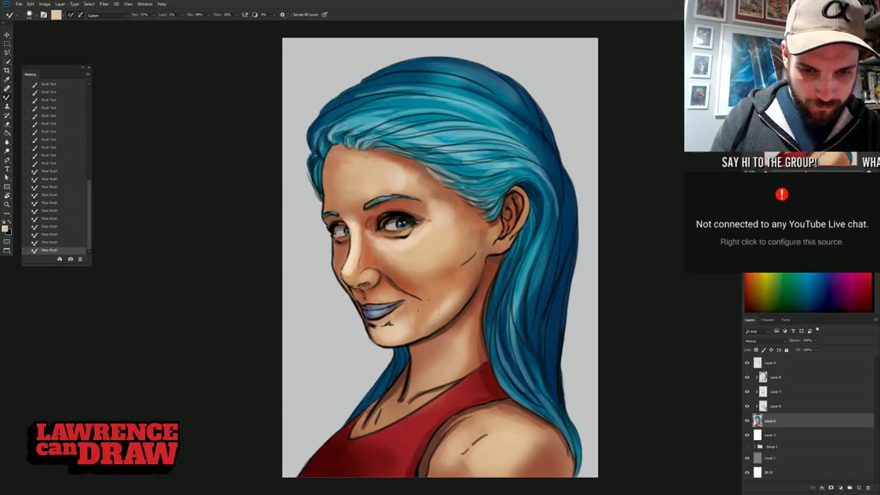
- Blend the skin tones beside the nose, under the eye, on the forehead and along the jawline with the Mixer Brush
mouse_move(378, 269)
mouse_down()
mouse_move(387, 253)
mouse_move(377, 245)
mouse_up()
mouse_move(377, 247)
mouse_down()
mouse_move(367, 238)
mouse_move(410, 247)
mouse_up()
drag(375, 180, 396, 172)
drag(470, 307, 462, 317)
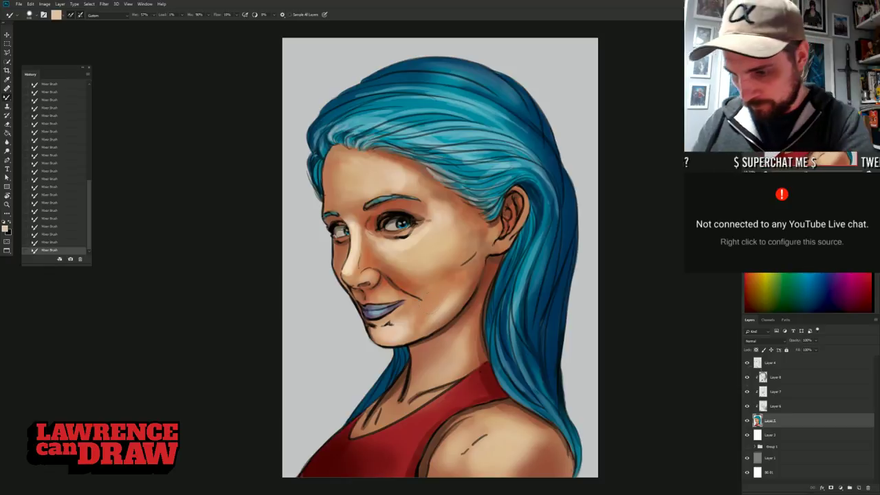
- Merge all layers from Layer 5 up to Layer 4 into a single layer
shift+click(779, 365)
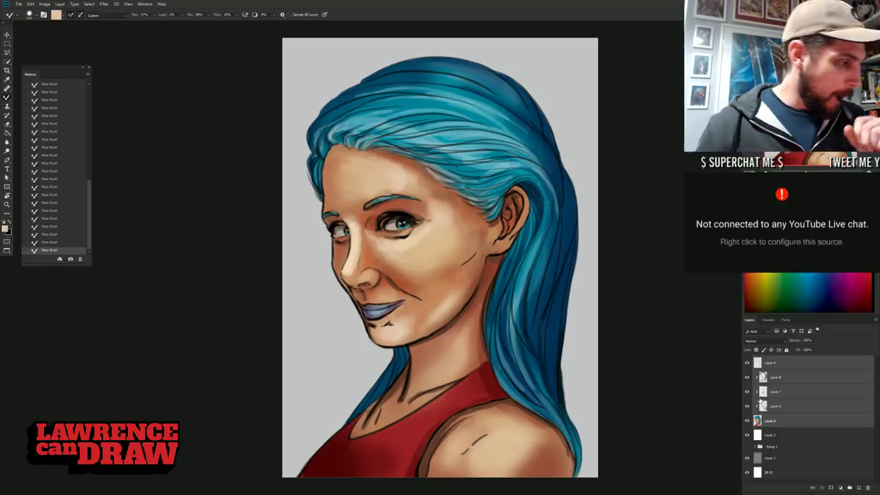
key(ctrl+e)
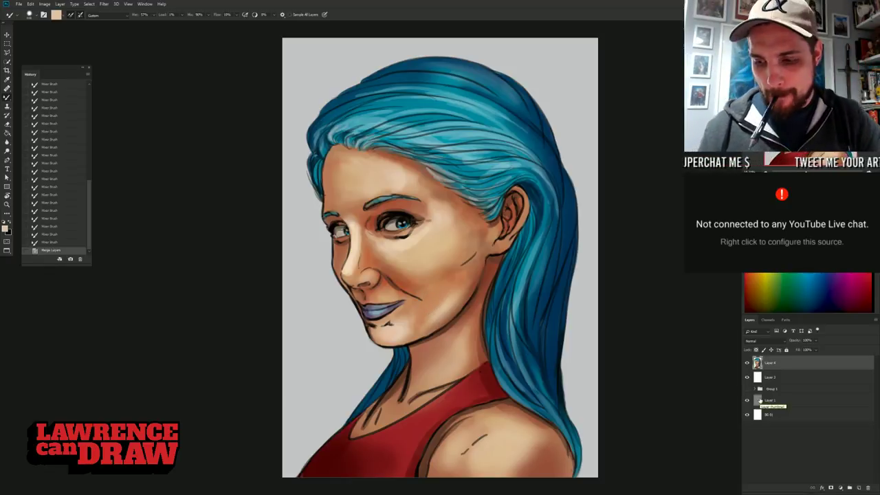
- Resize the Mixer Brush and blend the line art along the hairline above the forehead and temple into the paint
right_click(406, 182)
drag(473, 200, 468, 200)
mouse_move(409, 151)
mouse_down()
mouse_move(404, 158)
mouse_move(434, 173)
mouse_up()
drag(430, 169, 450, 181)
drag(449, 176, 473, 186)
mouse_move(467, 179)
mouse_down()
mouse_move(474, 186)
mouse_move(464, 185)
mouse_up()
- Adjust the Mixer Brush and smooth the hair strands at the temple in front of the ear with short strokes
right_click(459, 180)
key(Return)
drag(459, 178, 463, 185)
drag(457, 178, 465, 184)
drag(459, 179, 466, 186)
drag(461, 179, 467, 186)
drag(462, 180, 470, 187)
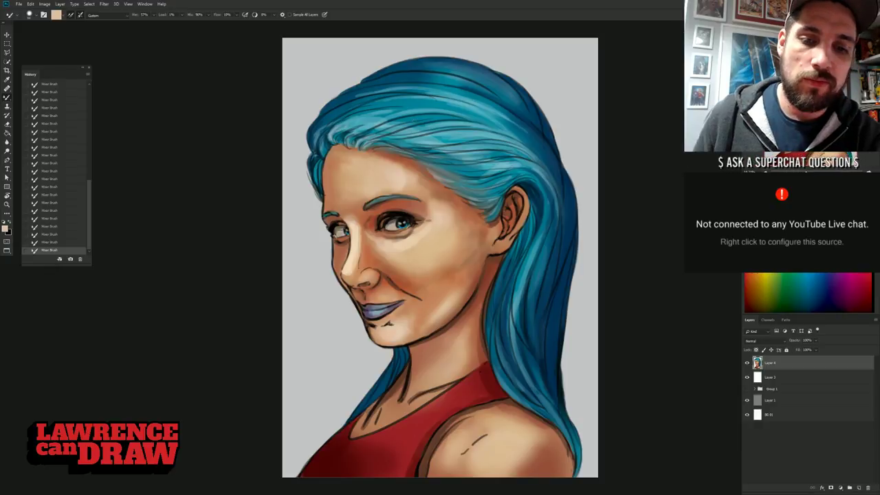
- Adjust the Mixer Brush size and blend the dark strand lines of the crown and the long hair behind the ear
right_click(543, 168)
click(544, 167)
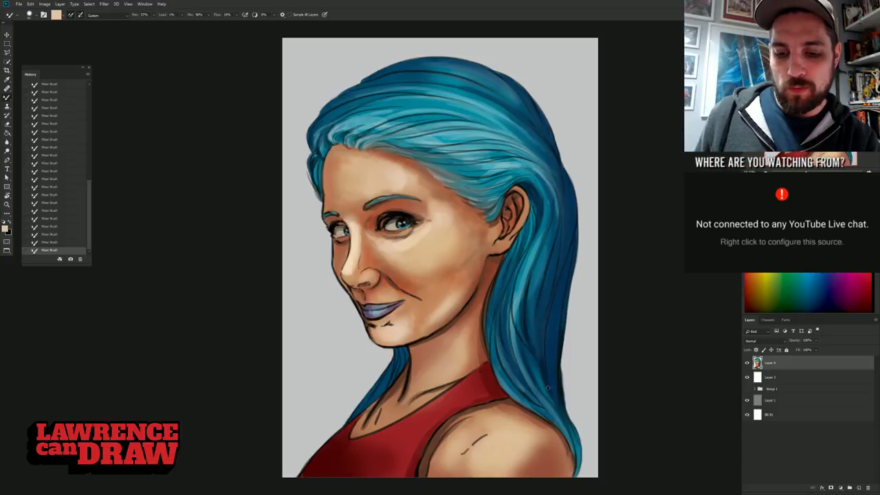
right_click(521, 299)
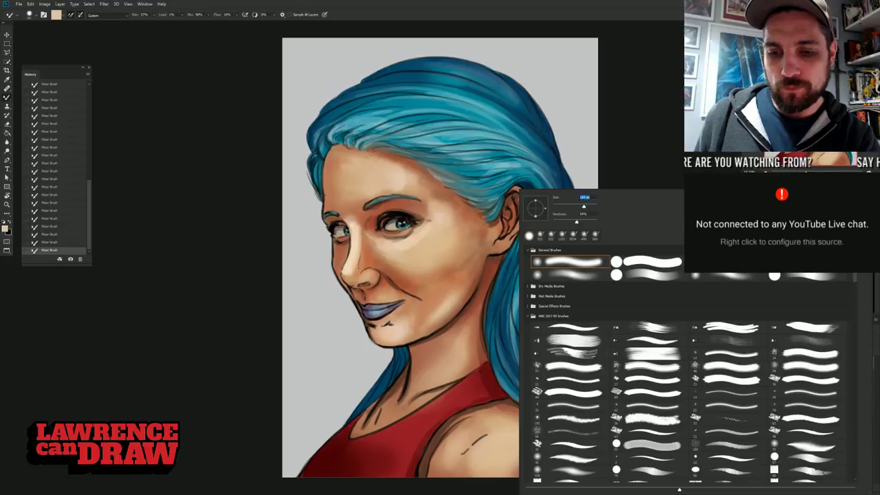
click(532, 145)
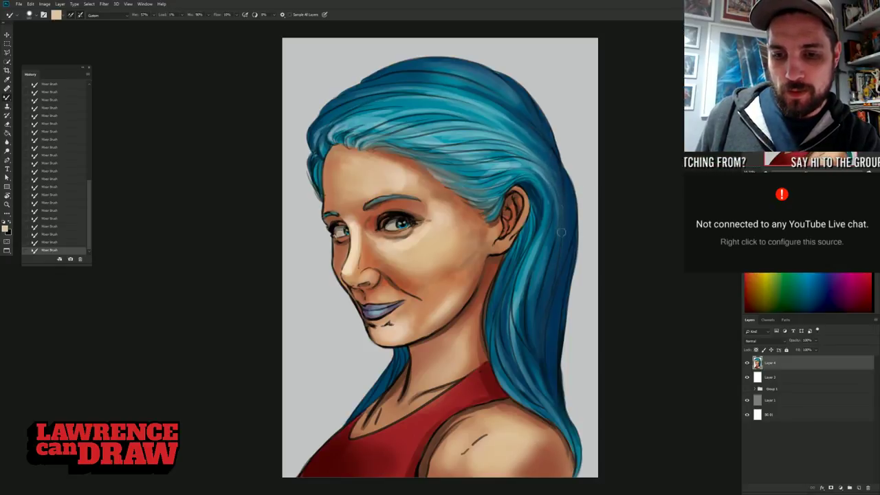
right_click(543, 206)
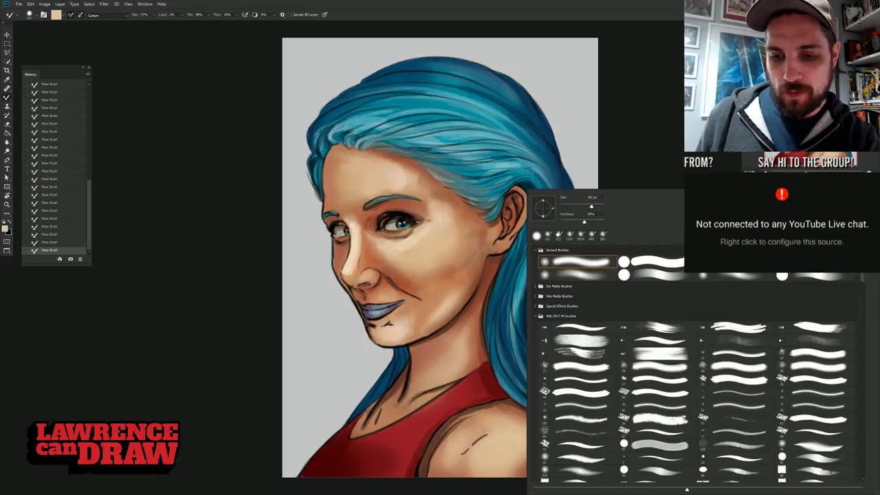
key(Return)
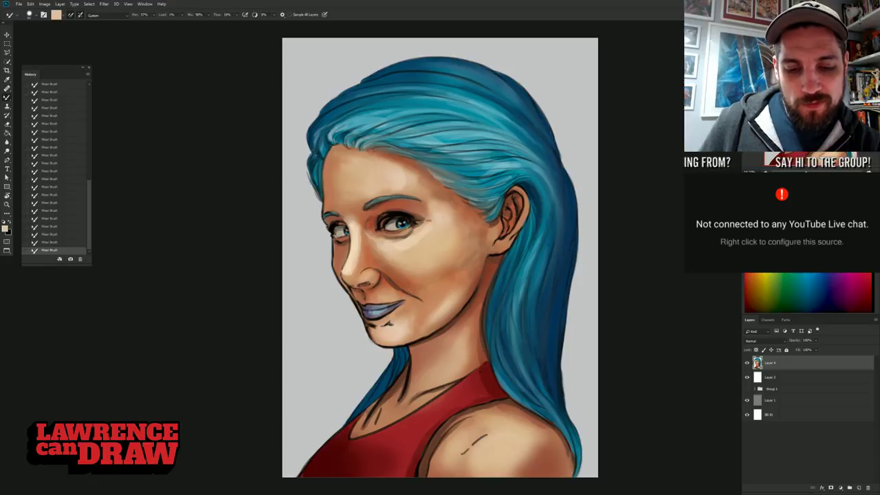
- Enlarge the Mixer Brush and soften the line art on the cheek, smile fold and chin
right_click(408, 283)
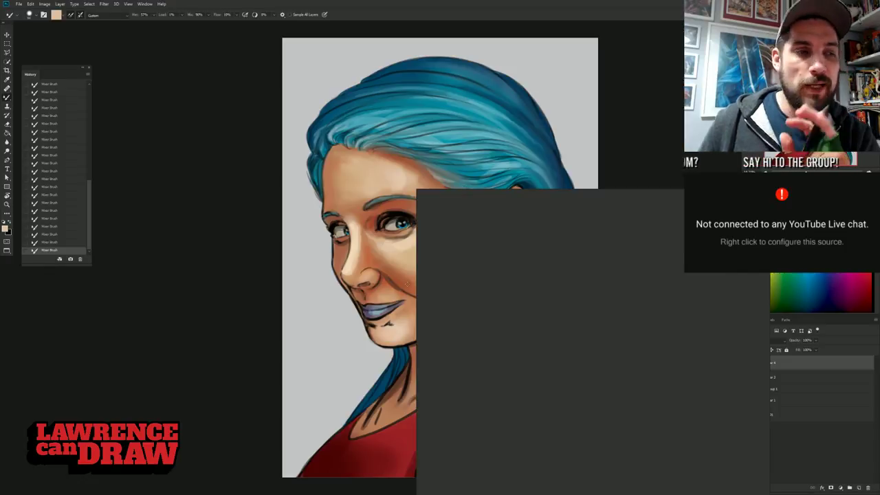
drag(470, 207, 481, 206)
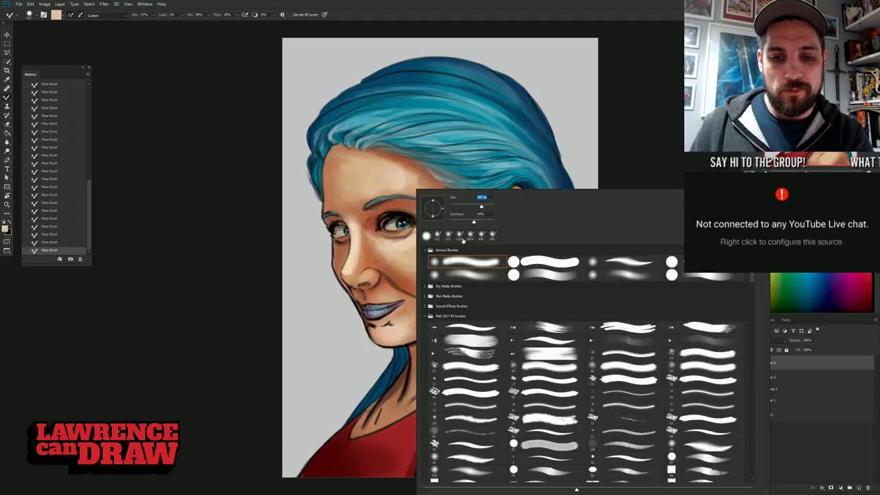
key(Return)
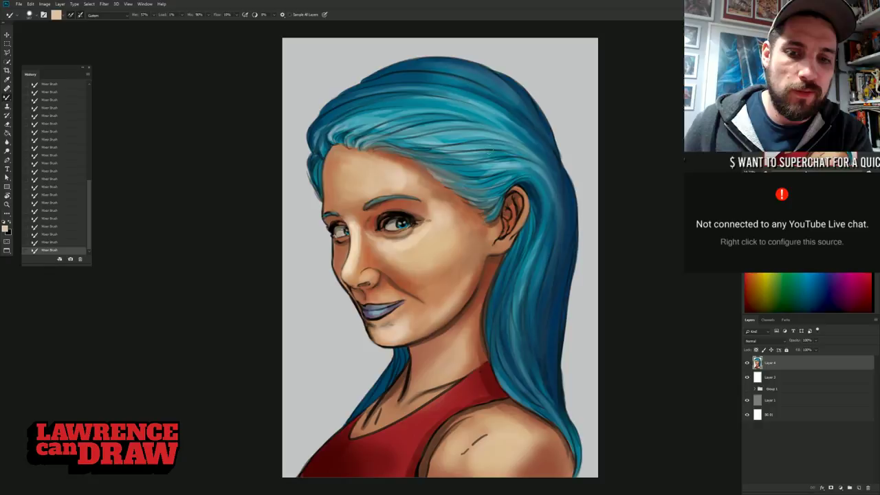
- Change the Mixer Brush settings and soften the line art on the neck, collarbone and shoulder
right_click(490, 152)
click(545, 171)
key(Return)
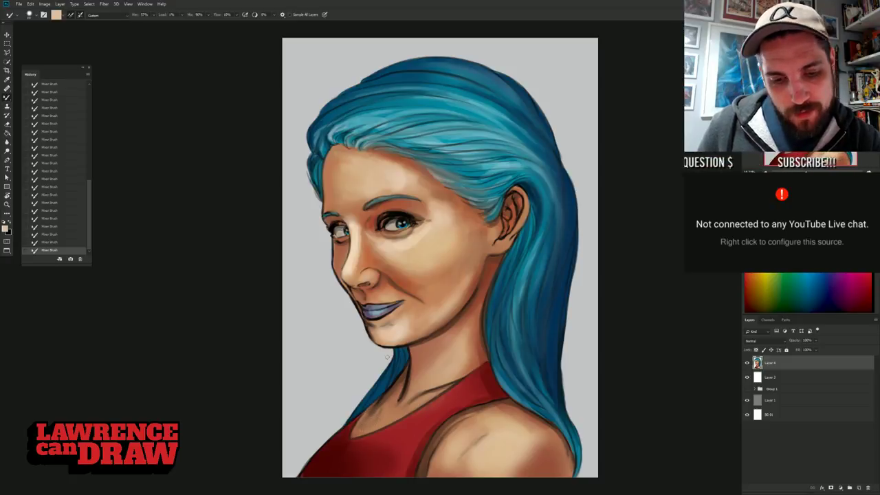
- Enlarge the Mixer Brush, set its hardness to 0% and blend the inner lines and shading of the ear
right_click(404, 255)
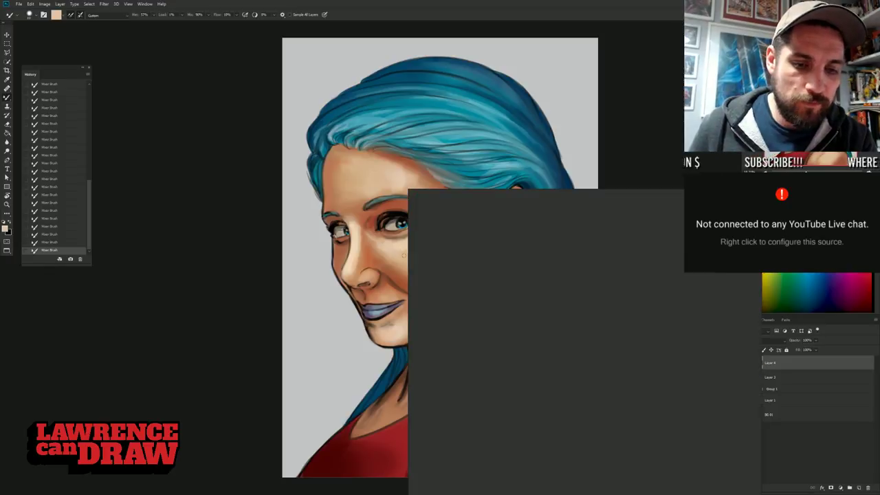
drag(467, 205, 449, 222)
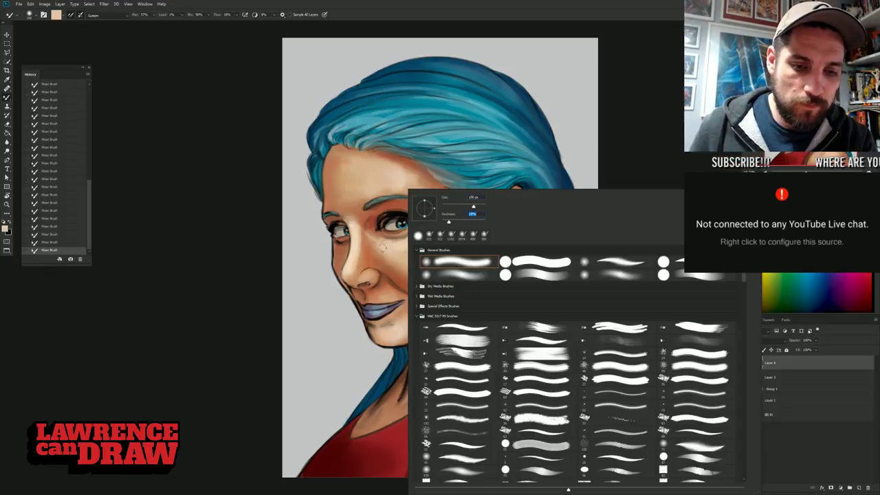
click(476, 205)
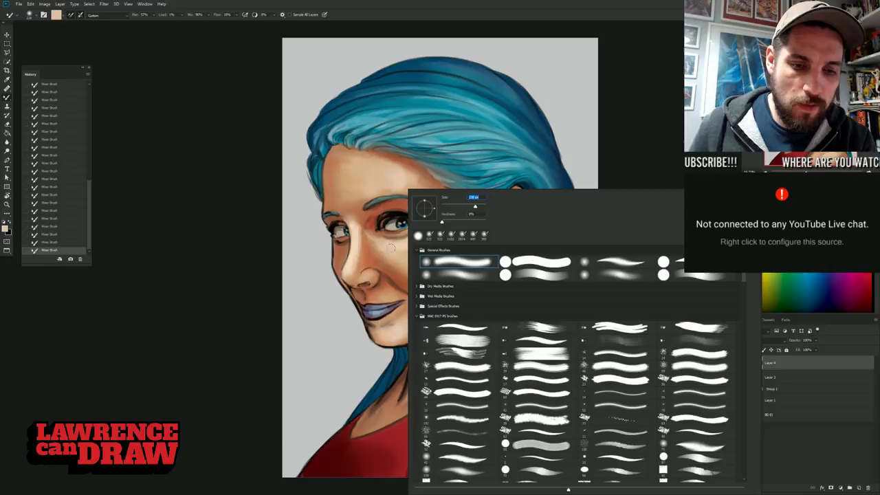
key(Return)
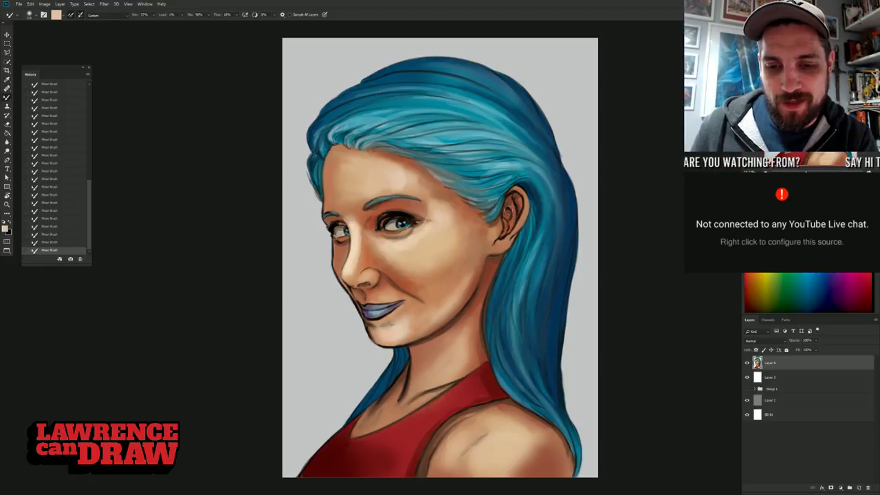
drag(513, 210, 518, 208)
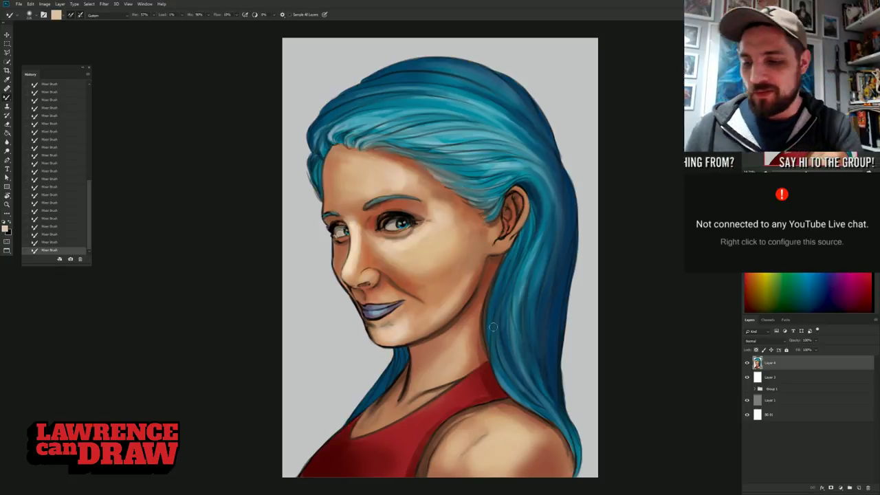
- Create a new layer above Layer 4 and switch to the regular Brush tool
click(858, 487)
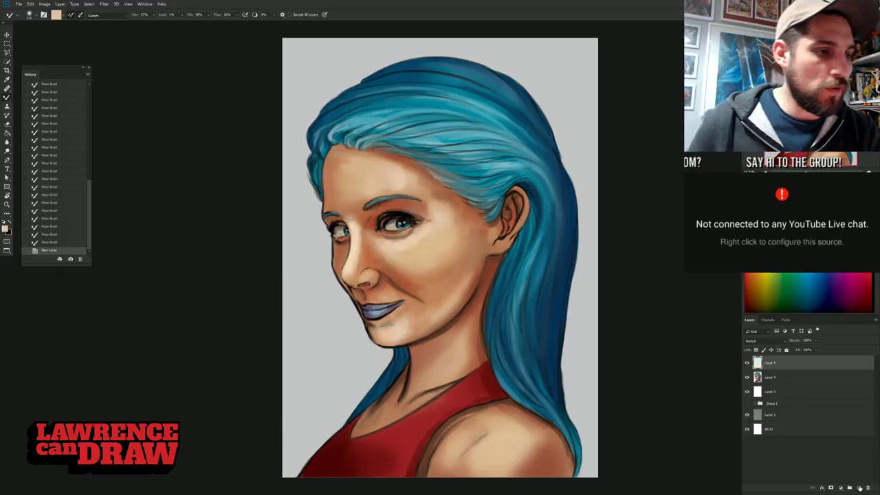
right_click(7, 97)
click(33, 98)
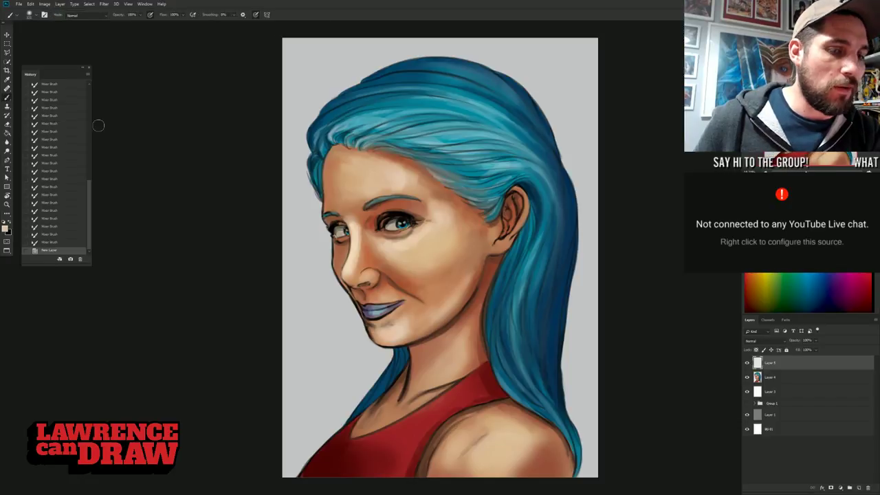
- Set the brush hardness to 40%, reduce its size and paint sampled skin tones over the lines around the nearer eye
right_click(404, 174)
drag(437, 206, 452, 206)
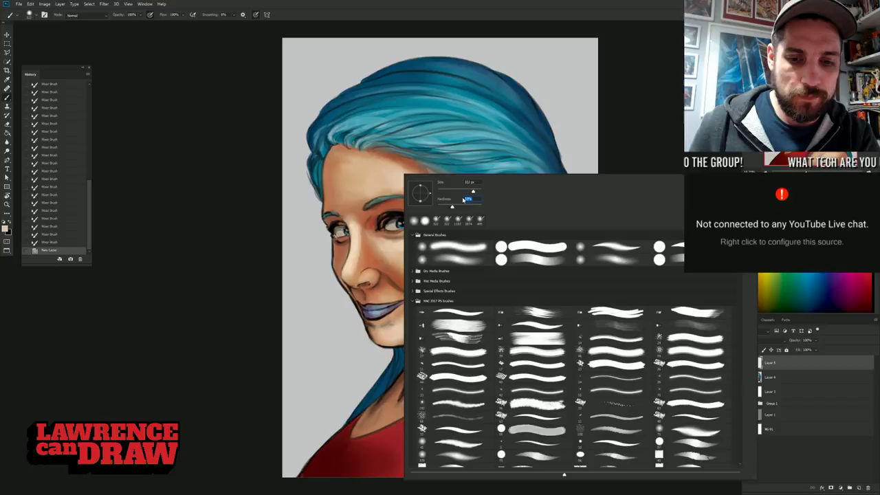
click(458, 207)
drag(473, 192, 470, 192)
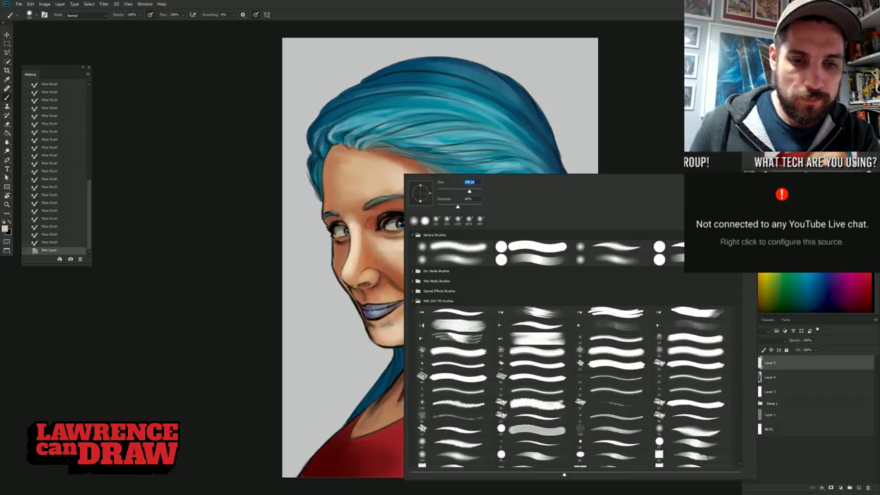
click(228, 171)
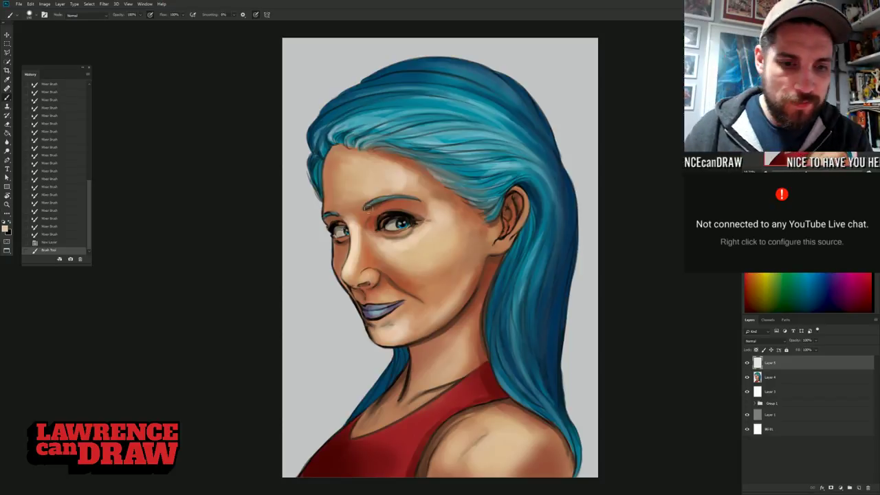
alt+click(393, 213)
mouse_move(408, 216)
mouse_down()
mouse_move(380, 222)
mouse_move(415, 218)
mouse_up()
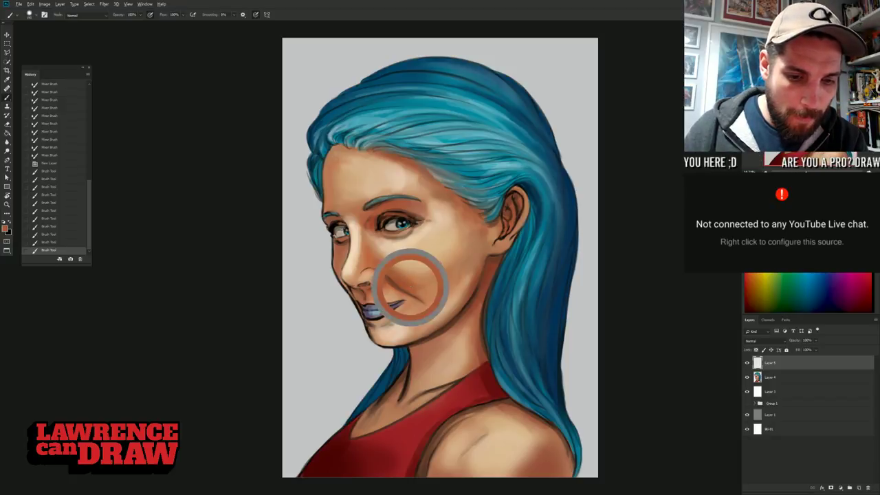
- Enlarge the brush to 464 px, lower its hardness and paint soft skin tone over the smile fold beside the mouth
right_click(413, 284)
click(485, 206)
click(451, 221)
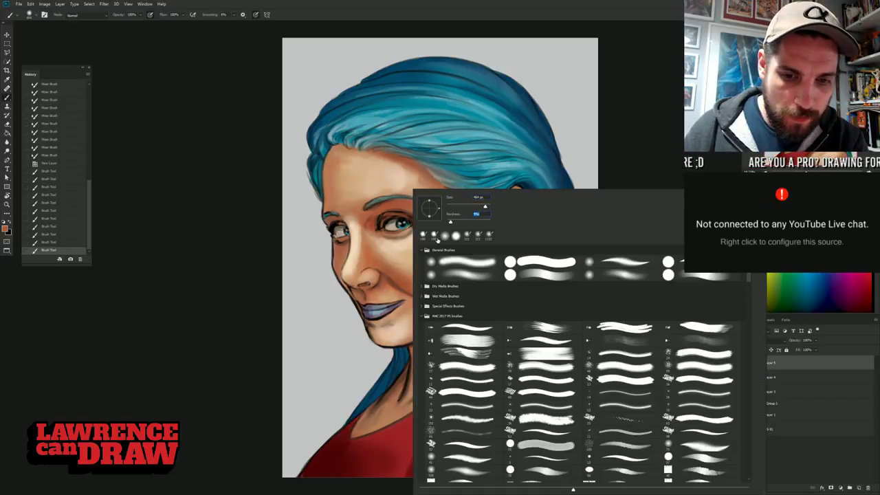
click(411, 300)
mouse_move(416, 300)
mouse_down()
mouse_move(391, 294)
mouse_move(425, 298)
mouse_move(418, 313)
mouse_move(422, 306)
mouse_move(380, 291)
mouse_move(409, 308)
mouse_up()
- Sample light skin tones, adjust the brush size and paint over the dark lines at the mouth corner and lower smile fold
alt+click(388, 299)
right_click(405, 319)
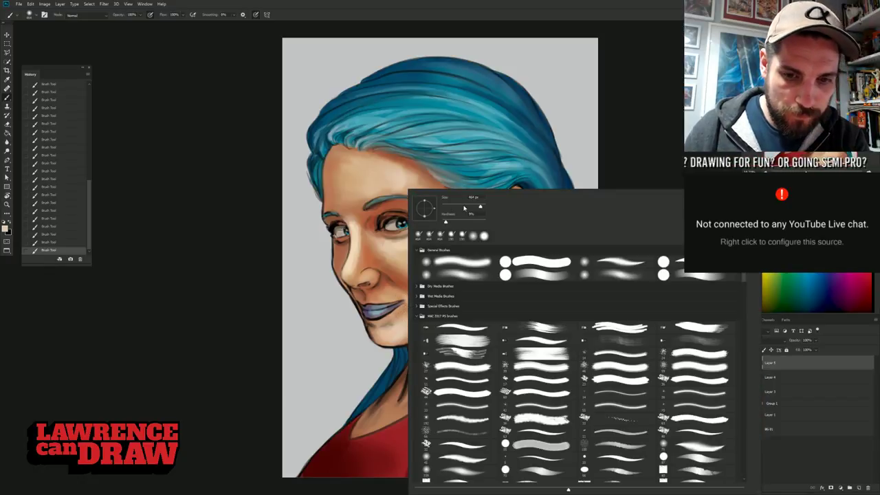
drag(463, 207, 462, 207)
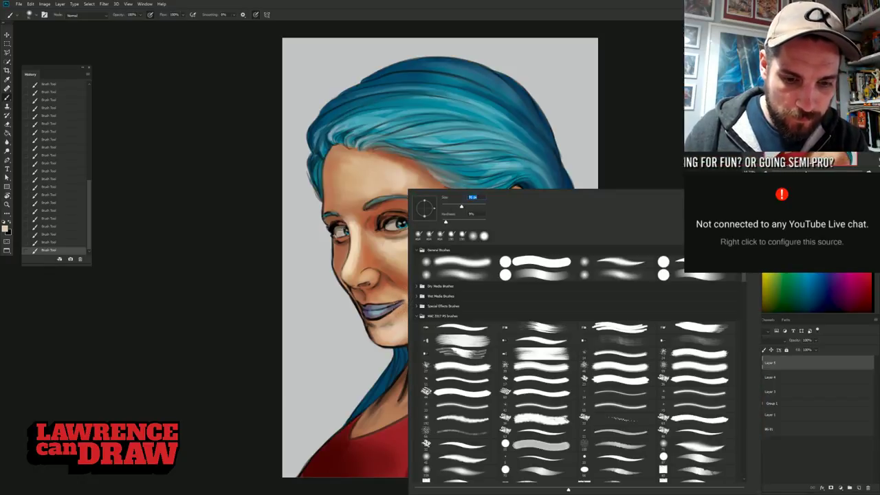
key(Return)
right_click(415, 310)
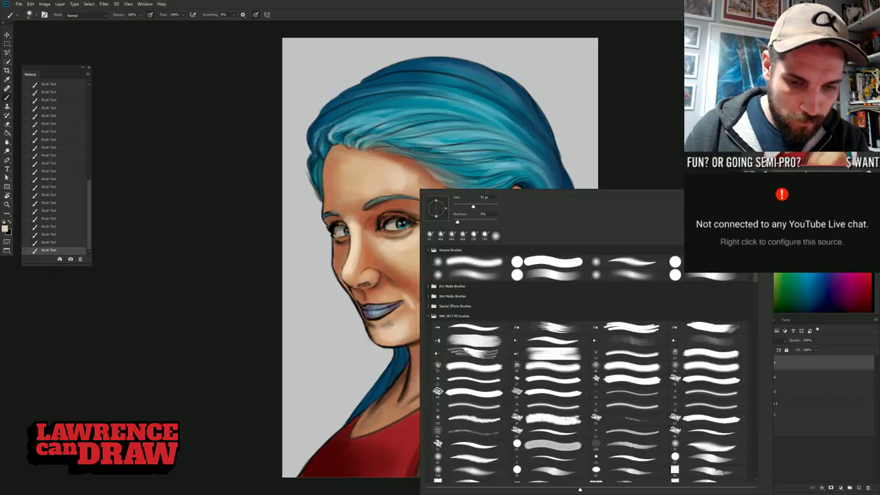
drag(484, 207, 487, 206)
key(Return)
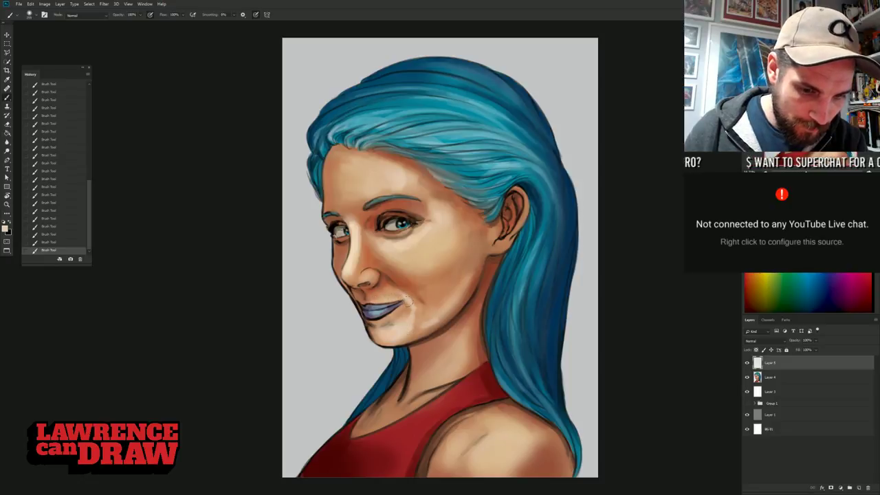
alt+click(392, 296)
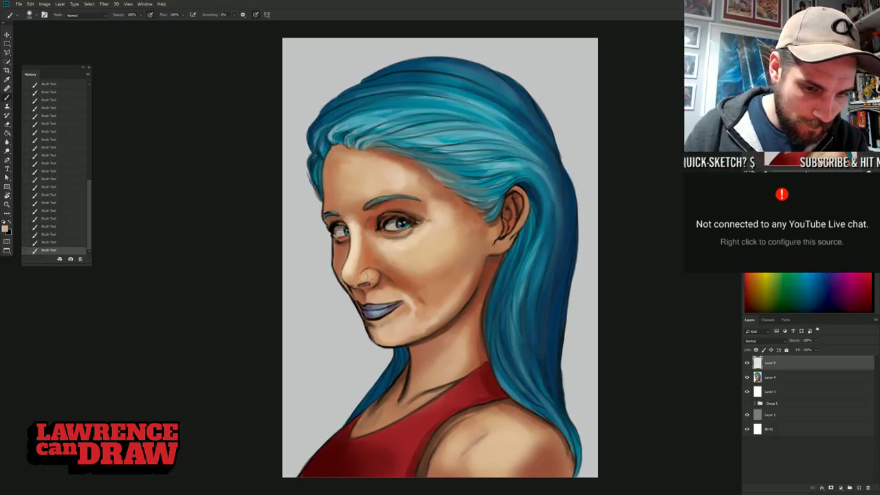
- Shrink the brush and repaint the nostril, the nose tip and the skin above the upper lip with sampled tones
right_click(389, 278)
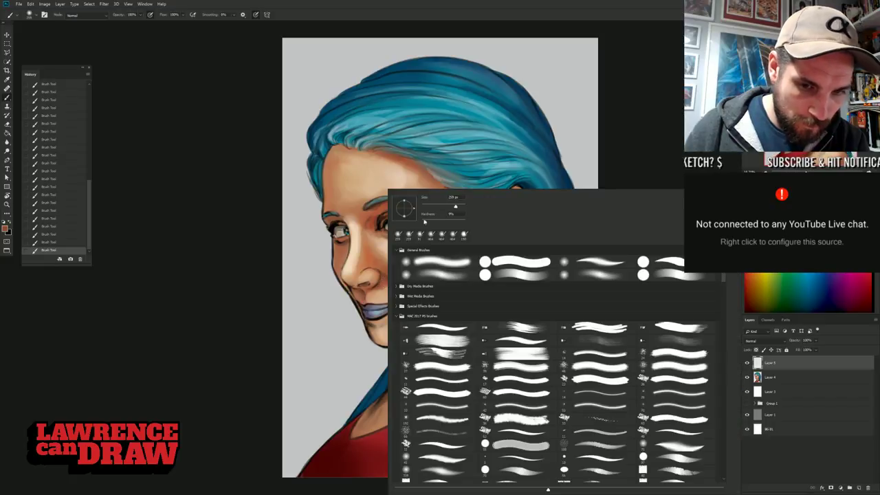
key(Return)
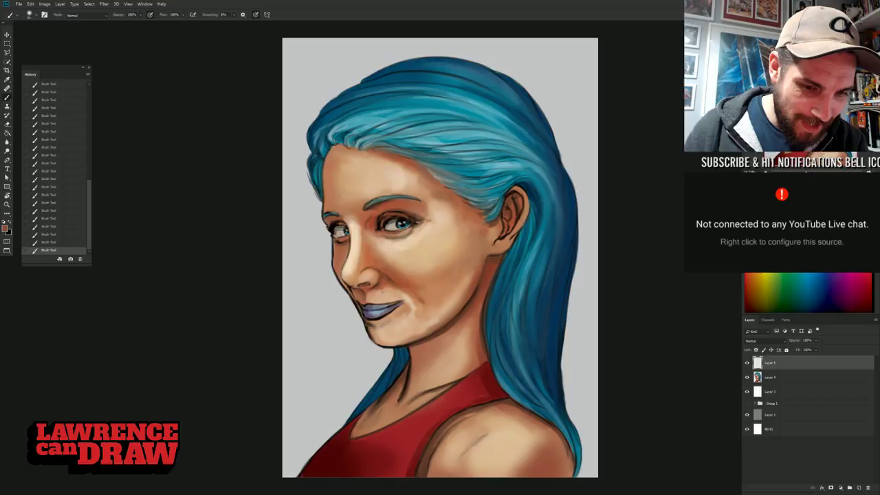
alt+click(368, 285)
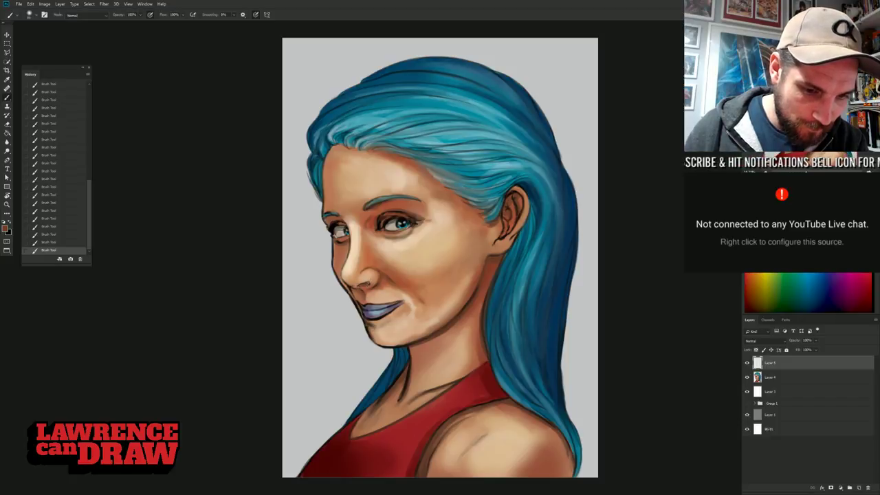
alt+click(366, 282)
alt+click(367, 283)
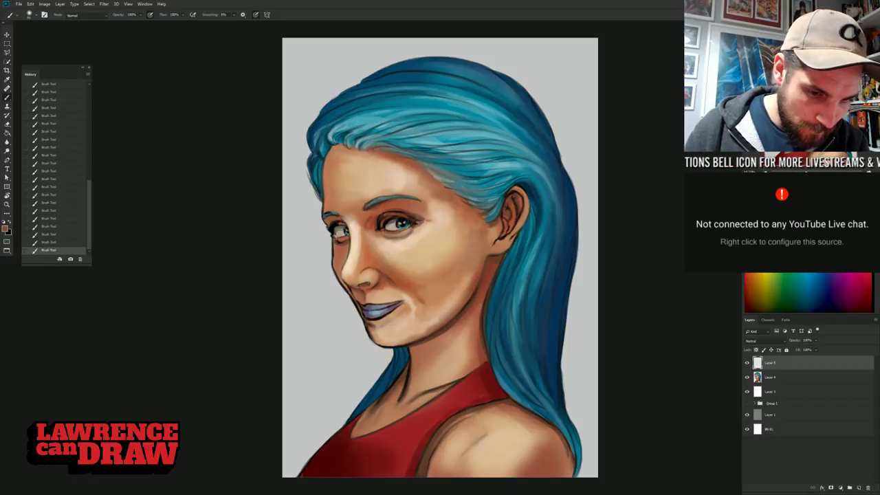
alt+click(351, 278)
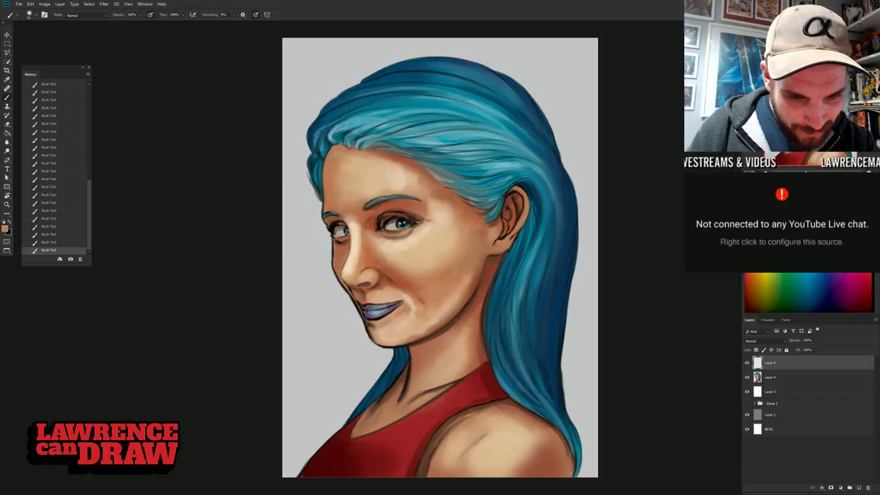
- Enlarge the brush and paint sampled skin tones along the nose bridge and around the nearer eye's lid and outer corner
alt+click(355, 249)
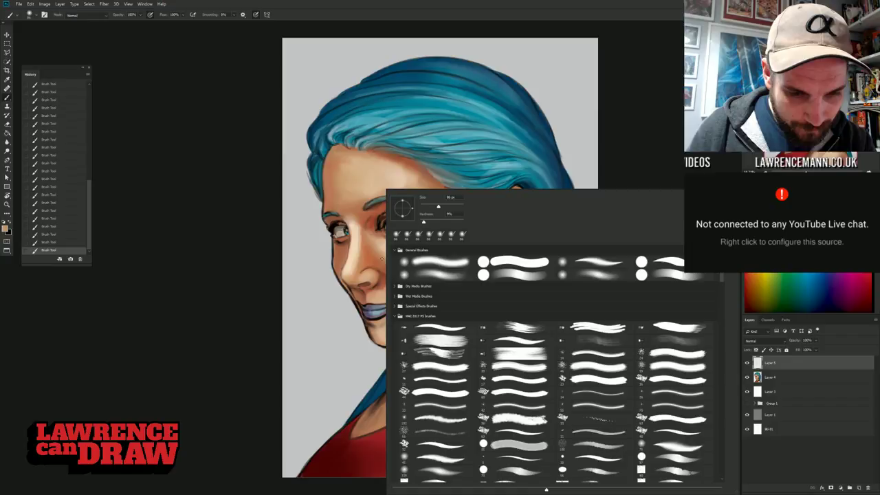
right_click(382, 251)
click(457, 206)
click(356, 241)
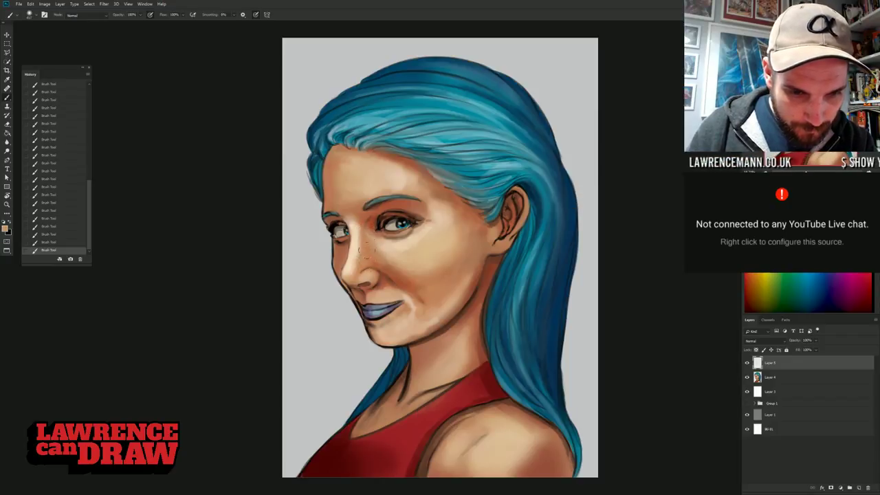
mouse_move(373, 215)
mouse_down()
mouse_move(369, 236)
mouse_move(390, 205)
mouse_move(413, 205)
mouse_up()
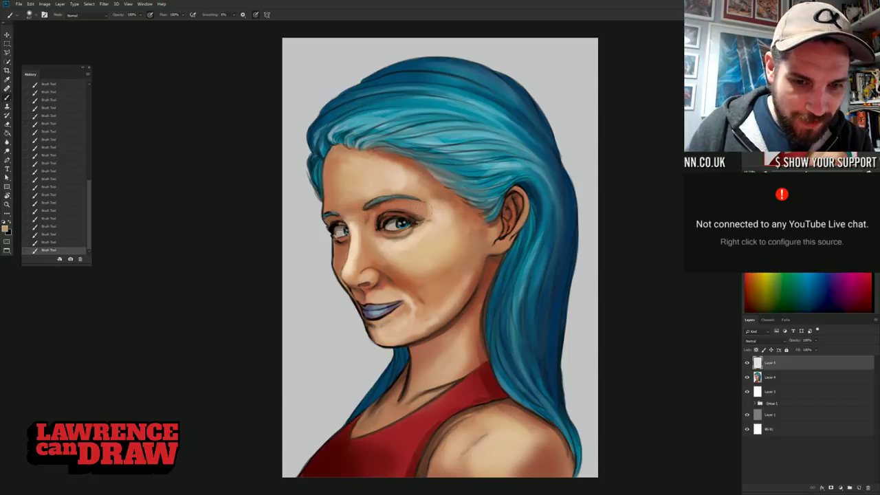
alt+click(436, 210)
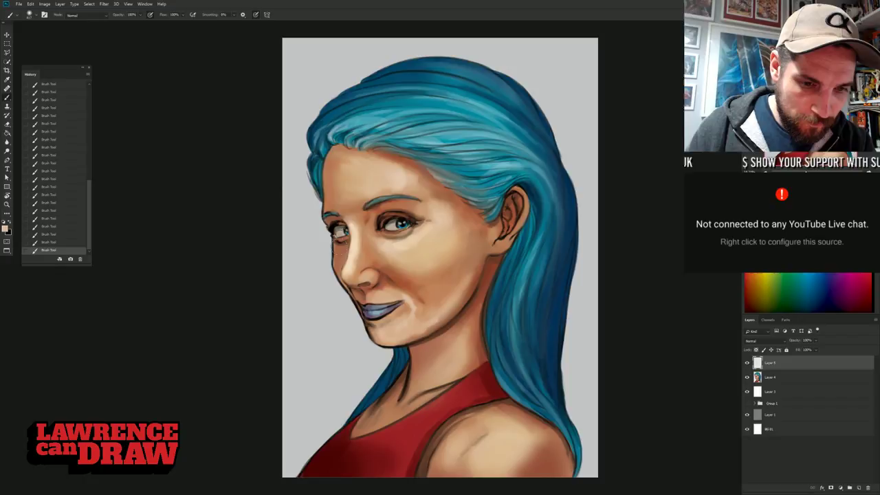
- Paint sampled skin tones over the far cheek and side of the nose, and smooth the forehead up to the temple
mouse_move(334, 242)
mouse_down()
mouse_move(336, 266)
mouse_move(353, 246)
mouse_move(349, 259)
mouse_move(353, 246)
mouse_move(342, 254)
mouse_up()
alt+click(379, 259)
alt+click(353, 243)
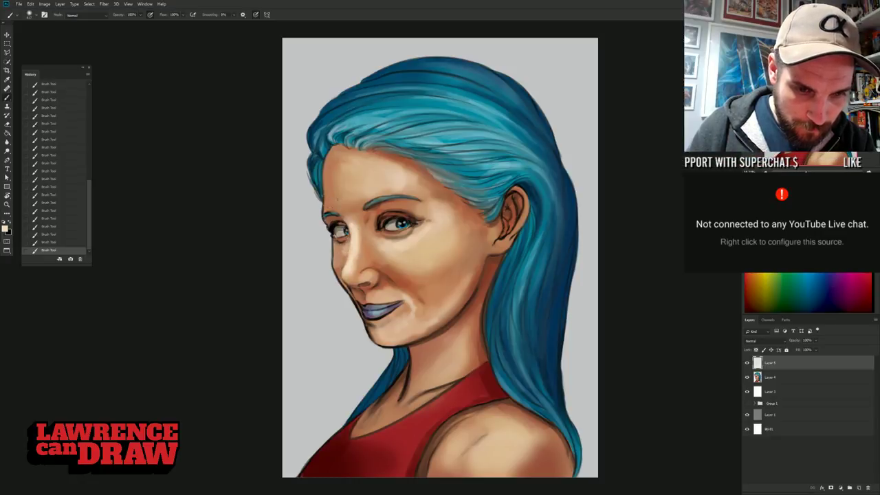
alt+click(346, 186)
mouse_move(338, 162)
mouse_down()
mouse_move(332, 191)
mouse_move(339, 160)
mouse_move(402, 167)
mouse_move(391, 160)
mouse_move(438, 195)
mouse_up()
mouse_move(404, 165)
mouse_down()
mouse_move(473, 208)
mouse_move(451, 206)
mouse_up()
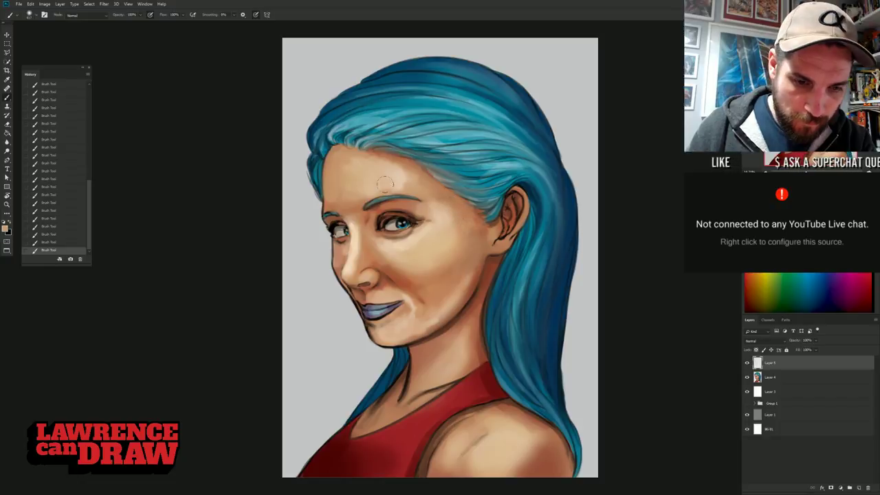
- Sample the cheek's skin tones, enlarge the brush considerably and smooth the shading across the near cheek towards the nose
alt+click(406, 273)
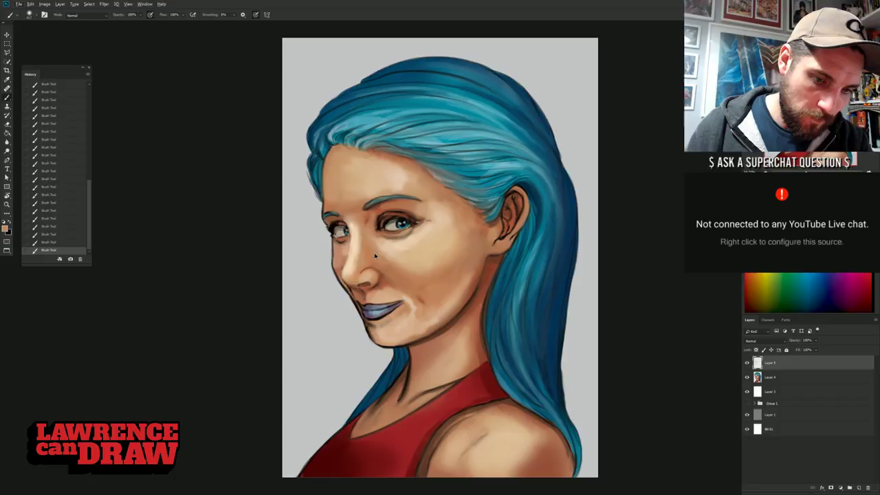
alt+click(391, 258)
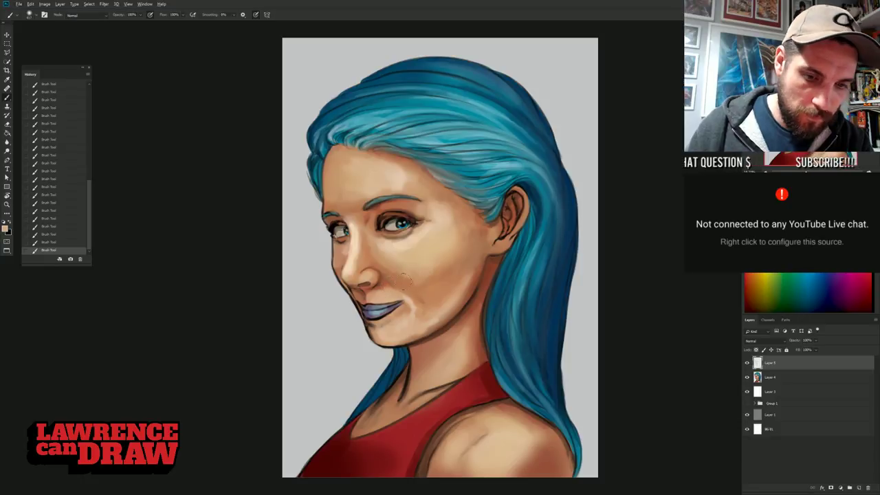
right_click(407, 277)
click(482, 206)
mouse_move(403, 271)
mouse_down()
mouse_move(427, 281)
mouse_move(377, 249)
mouse_up()
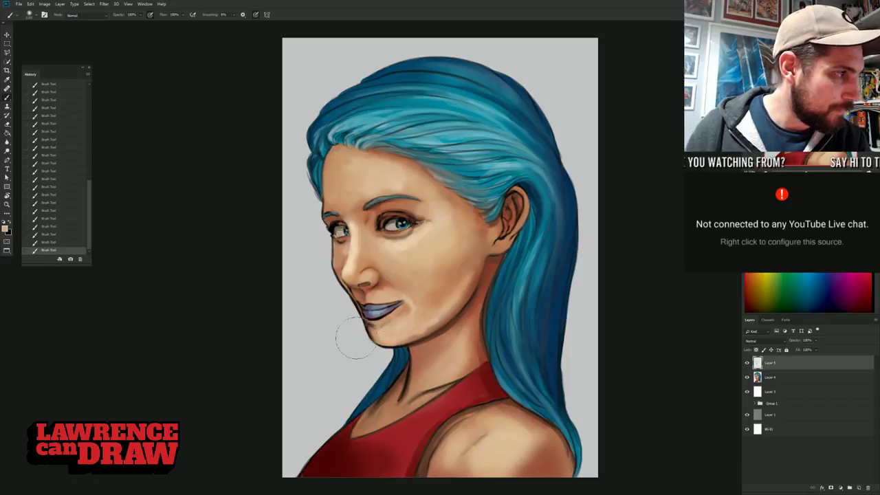
- Reduce the brush to a small detail size and raise its hardness to 36%
key(bracketleft)
key(bracketleft)
key(bracketleft)
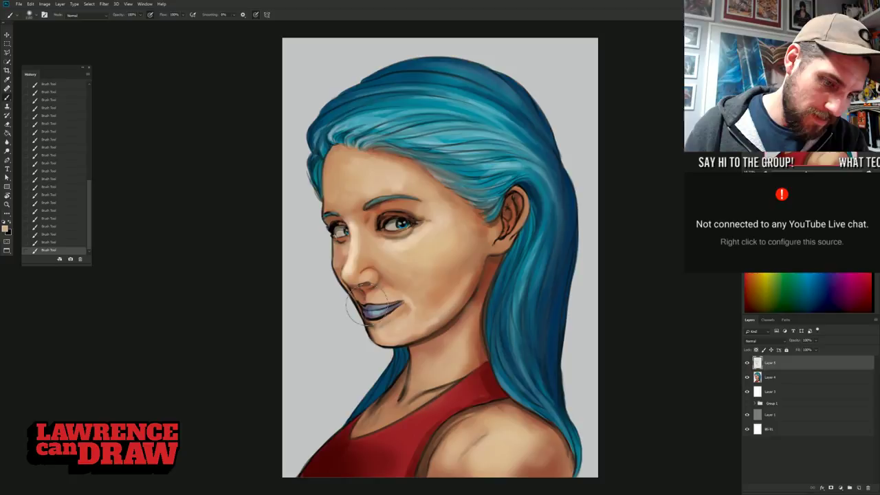
right_click(389, 303)
click(433, 206)
click(446, 206)
click(440, 221)
click(263, 257)
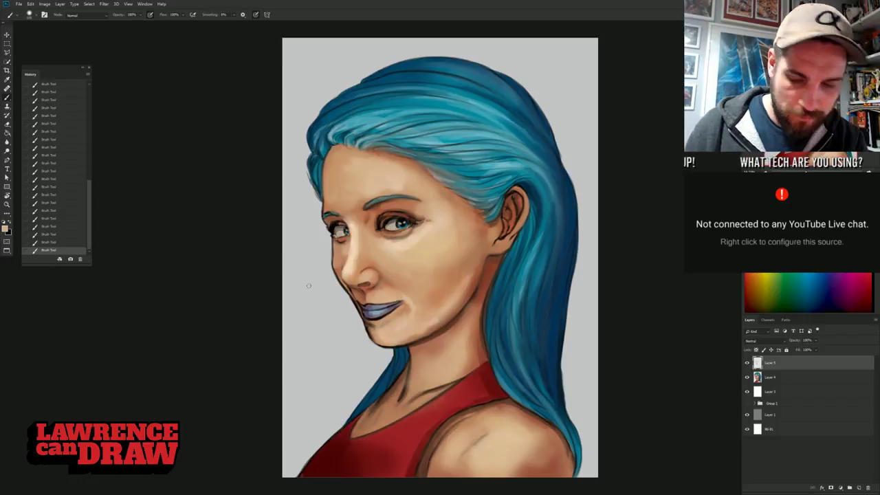
- Sample the purple of the lips, reduce the brush to 72 px and repaint the upper lip out to the mouth corner
key(ctrl+plus)
key(ctrl+plus)
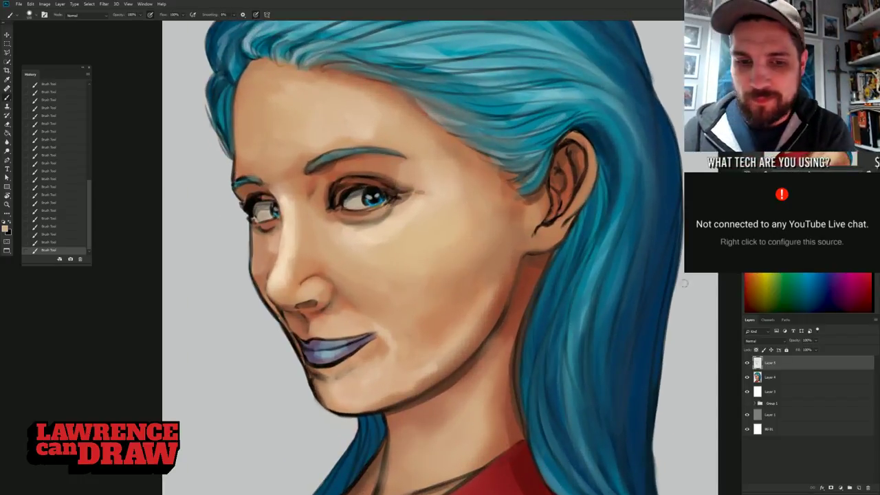
drag(284, 288, 231, 168)
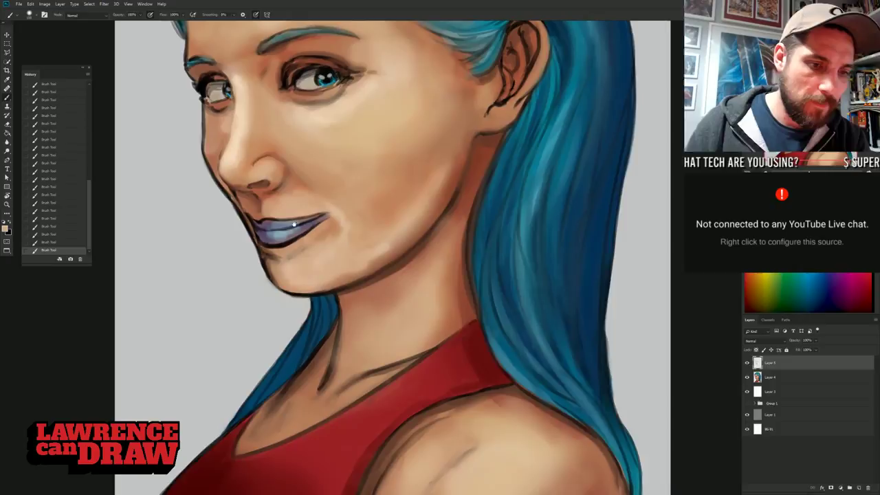
alt+click(264, 224)
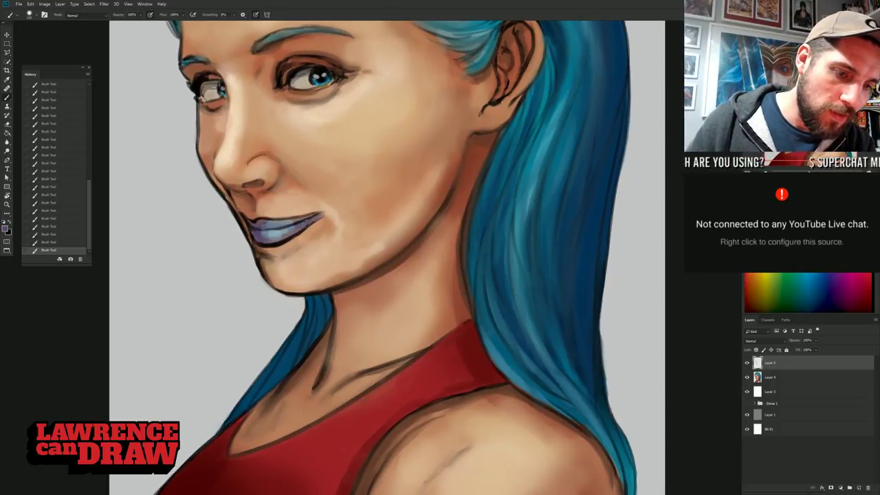
right_click(310, 191)
drag(365, 207, 356, 206)
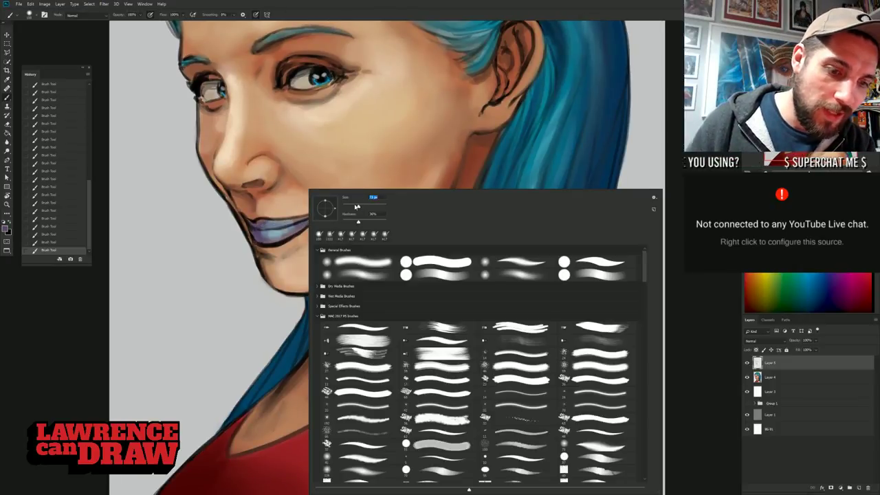
click(264, 221)
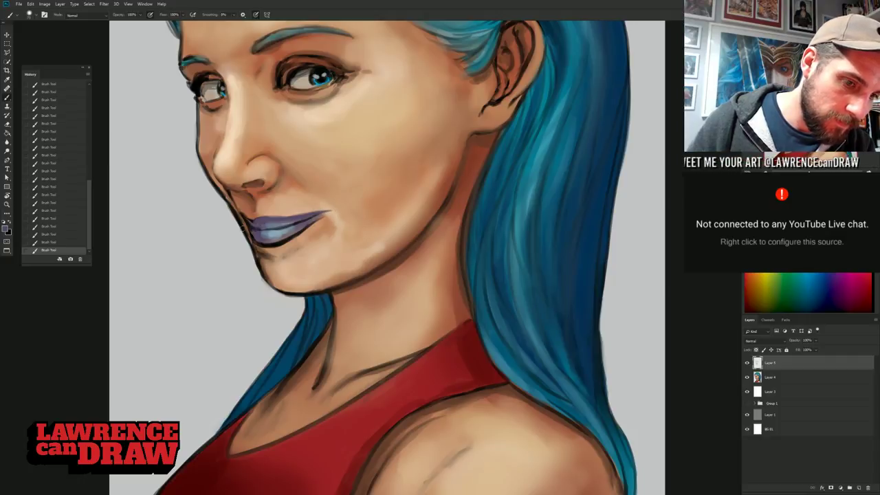
- Refine the upper lip's edge and the mouth corner with sampled lip purples and skin tones
alt+click(256, 224)
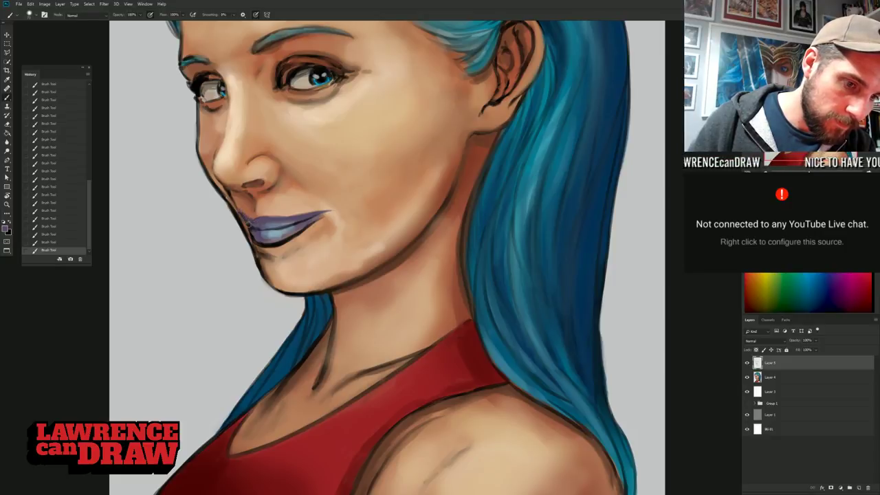
alt+click(249, 220)
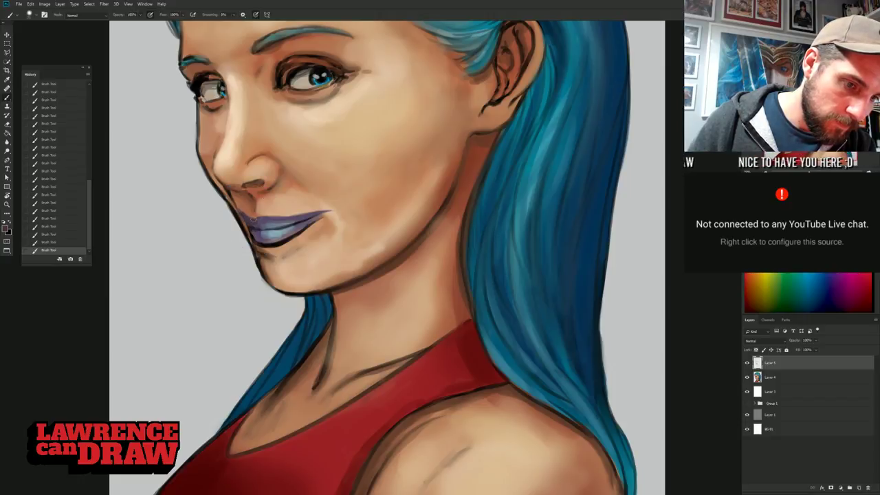
alt+click(334, 214)
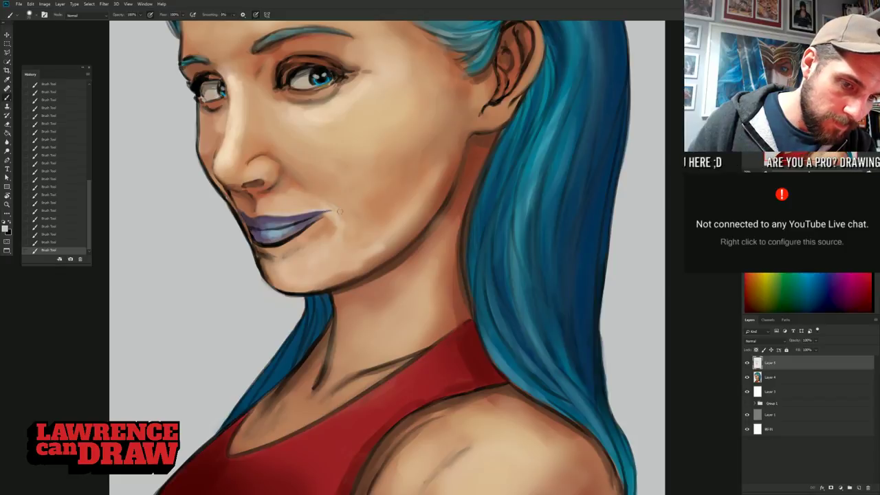
drag(288, 216, 246, 199)
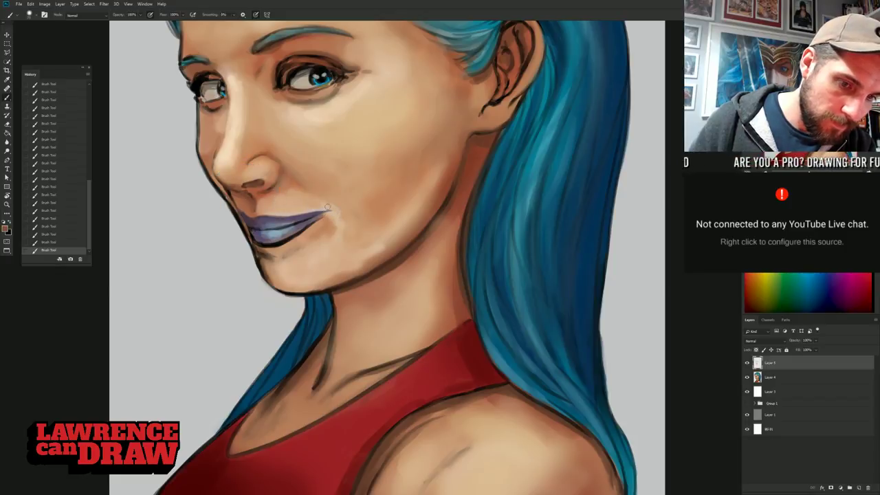
drag(331, 207, 332, 208)
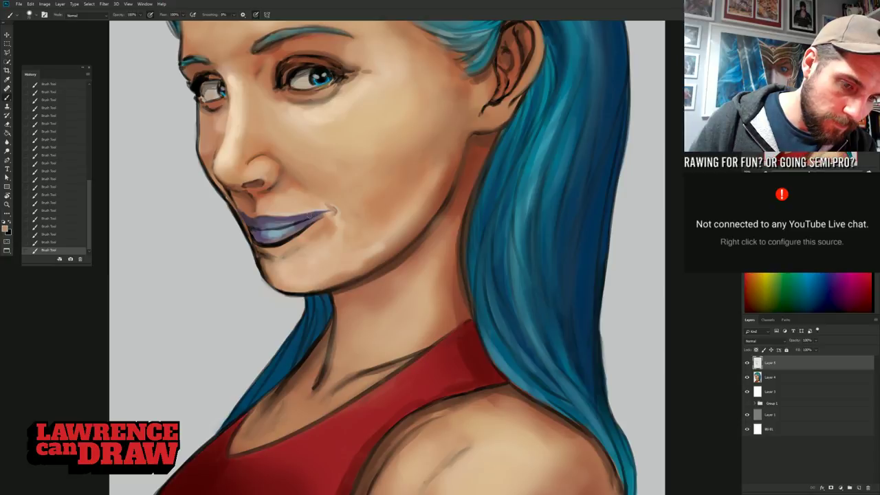
drag(315, 213, 319, 213)
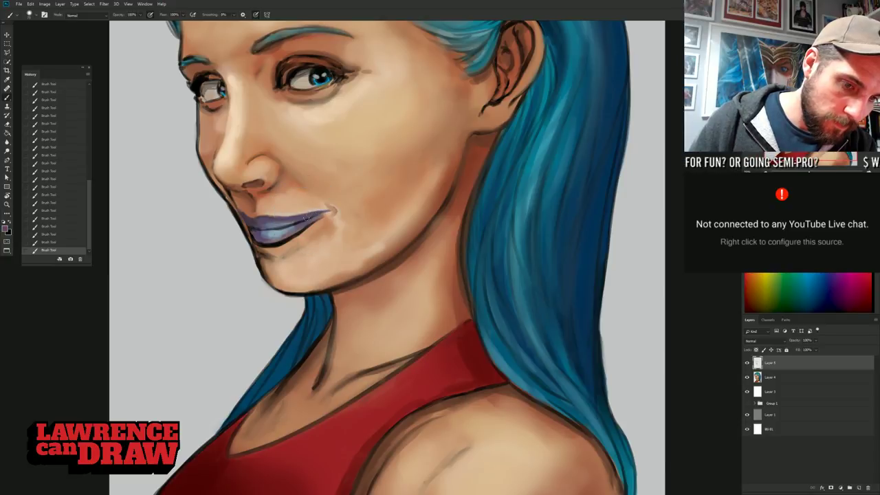
- Sample the lip's purple and grey-blue tones and blend them across the upper lip for softer shading
alt+click(290, 220)
alt+click(276, 224)
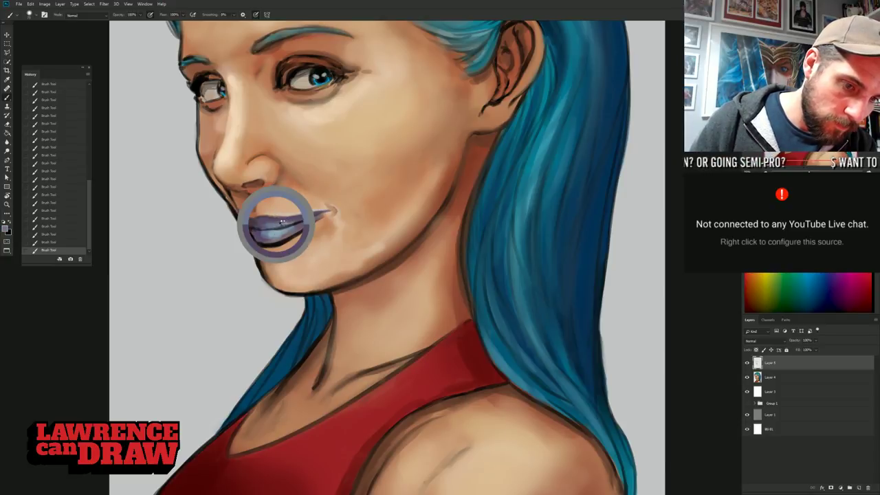
alt+click(281, 224)
drag(294, 218, 293, 221)
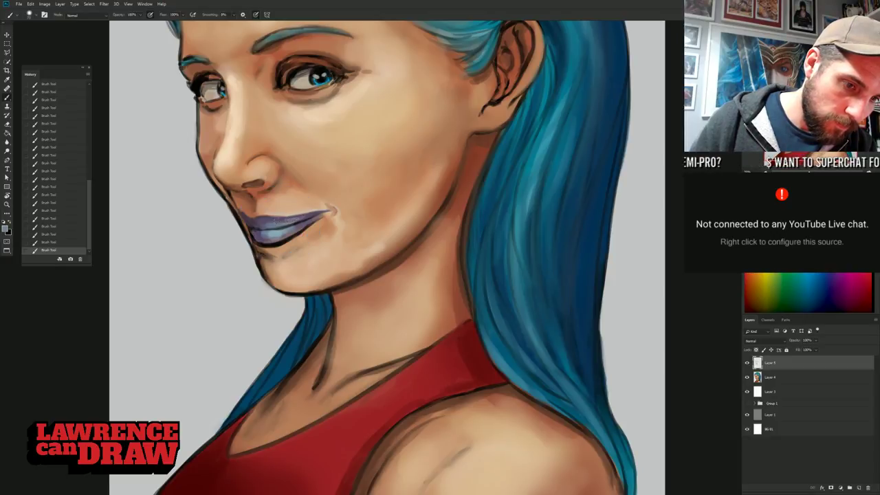
drag(256, 219, 256, 219)
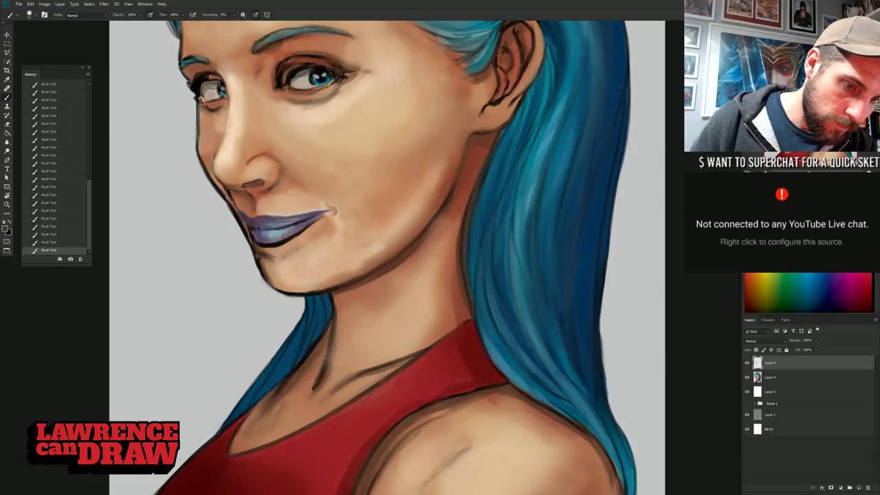
alt+click(299, 221)
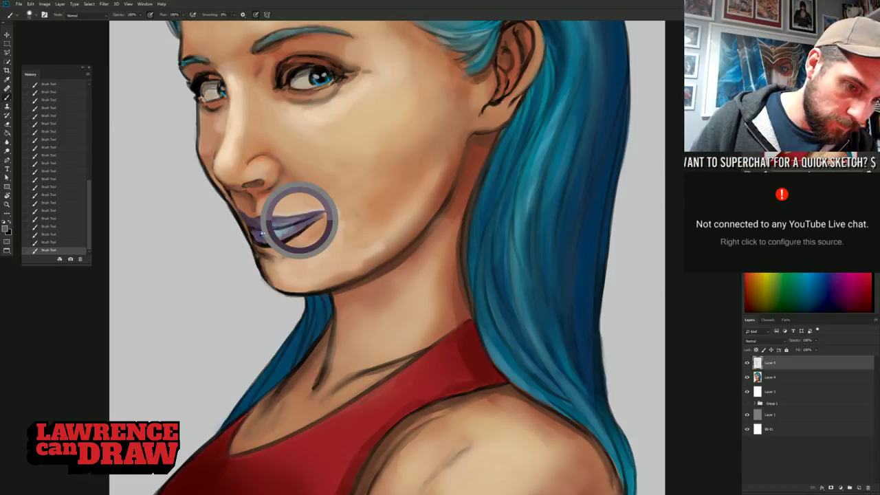
alt+click(257, 234)
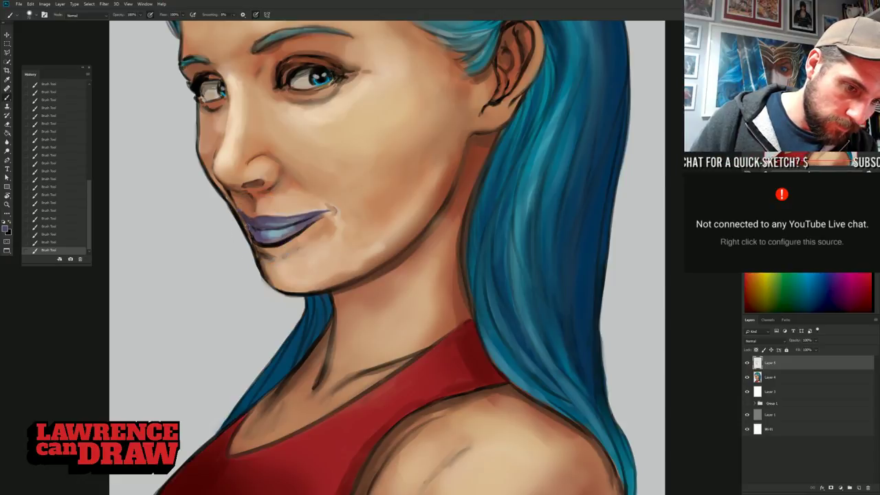
- Cover the dark outline of the face's far side, from the cheek past the mouth to the chin, with sampled reddish-brown skin tone
alt+click(238, 191)
mouse_move(240, 220)
mouse_down()
mouse_move(222, 195)
mouse_move(239, 222)
mouse_up()
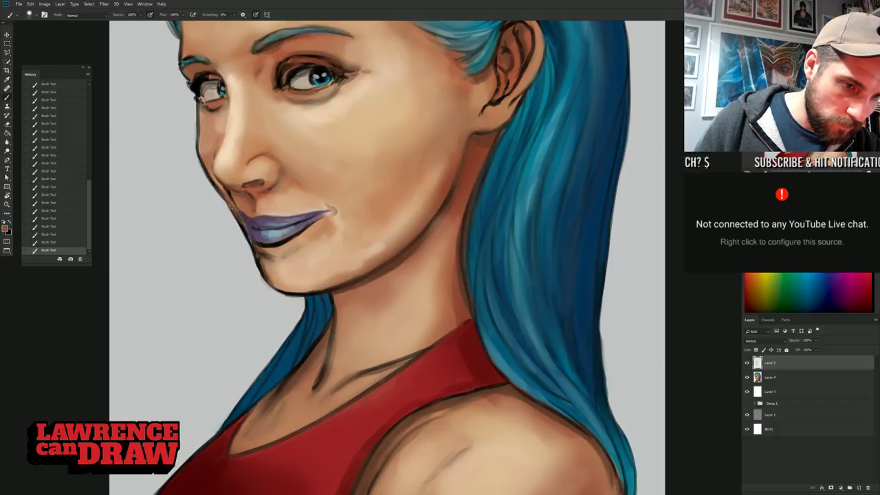
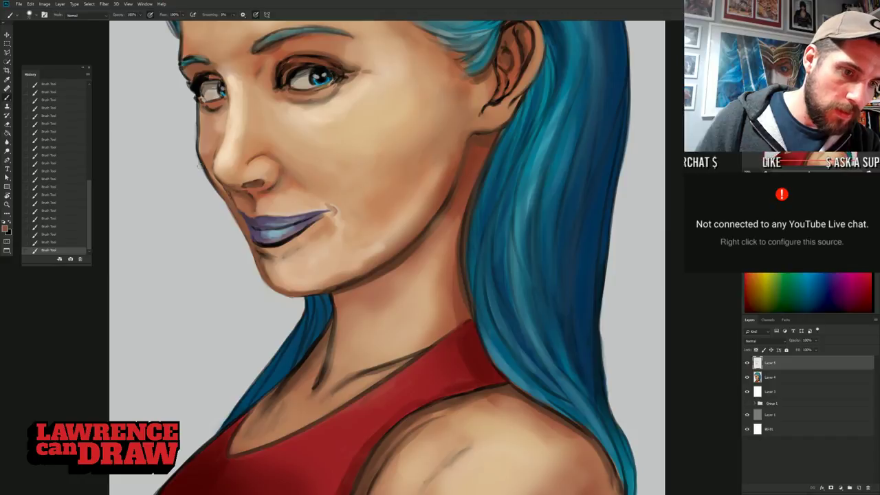
drag(201, 159, 209, 177)
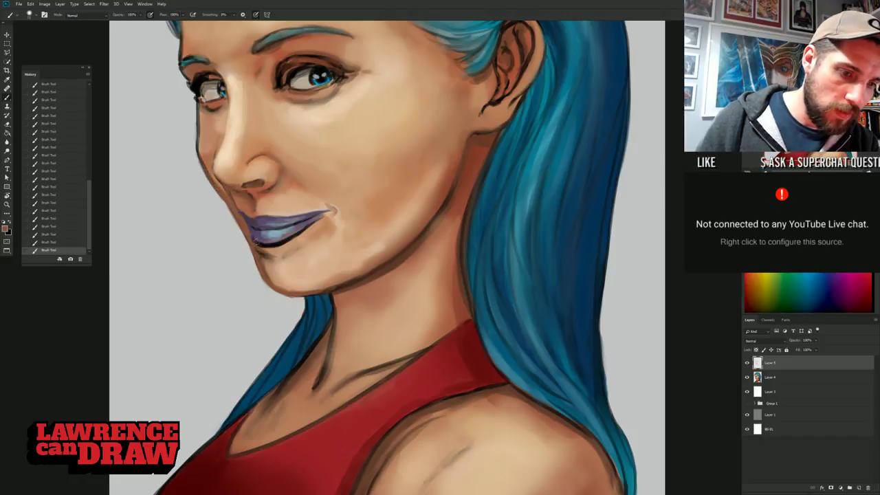
- Repaint the far half of the lower lip with sampled purple and light blue, covering its dark lower outline
alt+click(260, 230)
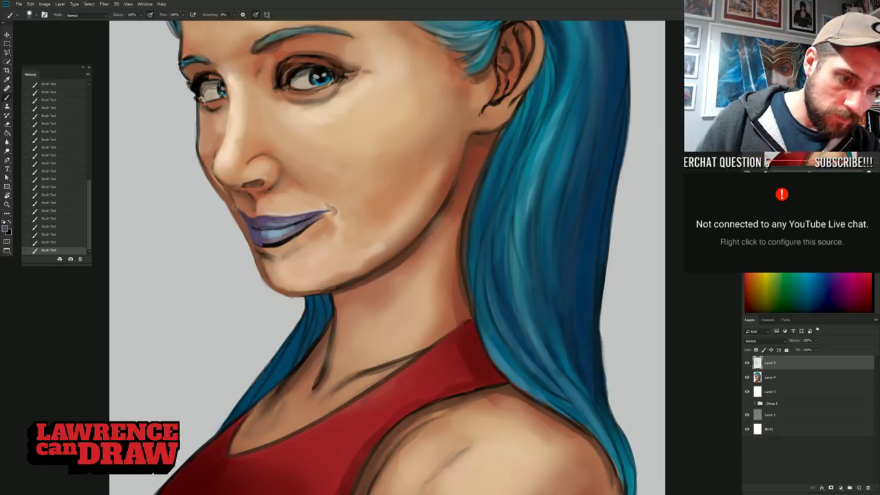
alt+click(275, 233)
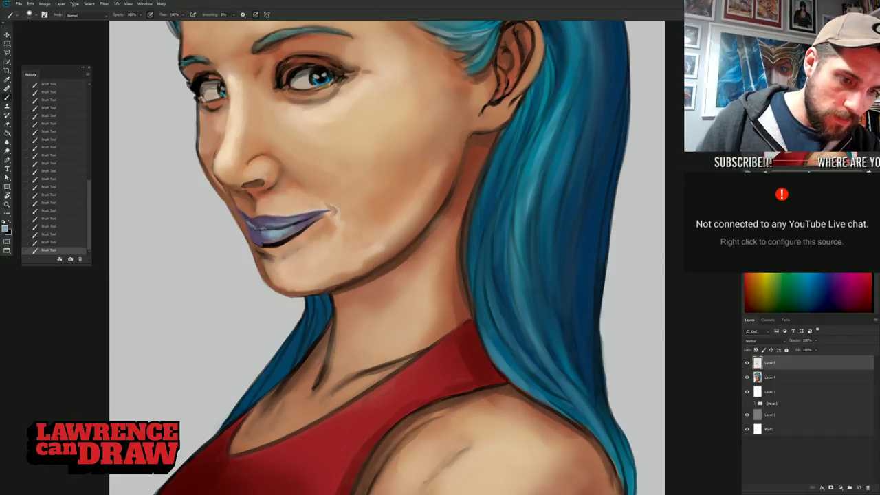
mouse_move(257, 228)
mouse_down()
mouse_move(279, 229)
mouse_move(264, 244)
mouse_move(273, 245)
mouse_up()
alt+click(282, 237)
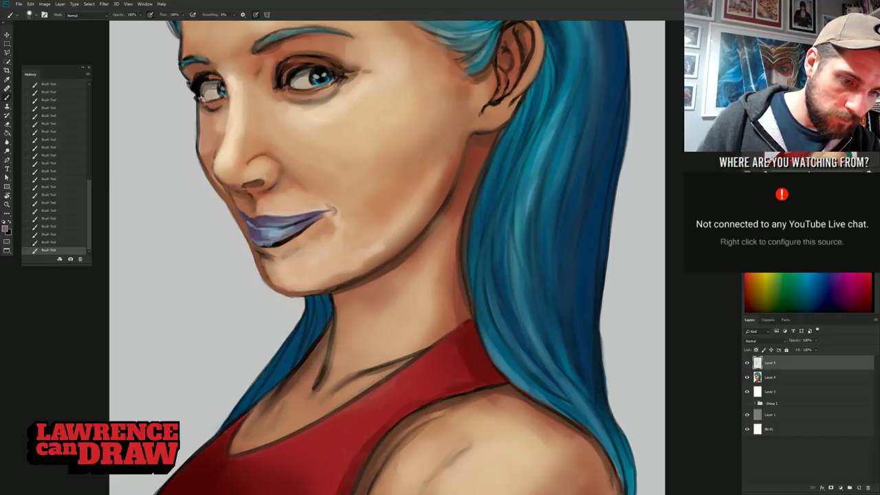
drag(261, 244, 283, 240)
- Paint sampled purple over the lower lip's remaining dark outline towards the mouth corner and blend its highlight
alt+click(258, 237)
alt+click(287, 241)
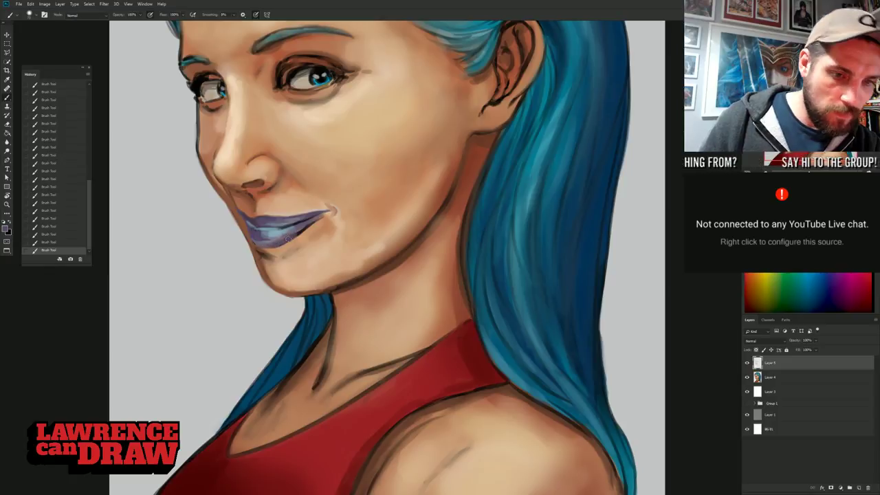
drag(293, 237, 313, 223)
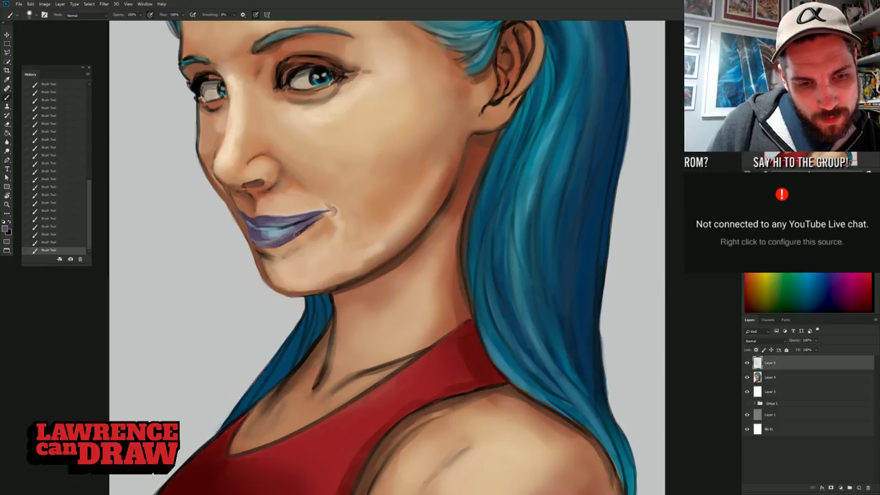
alt+click(289, 235)
alt+click(277, 233)
drag(282, 234, 295, 232)
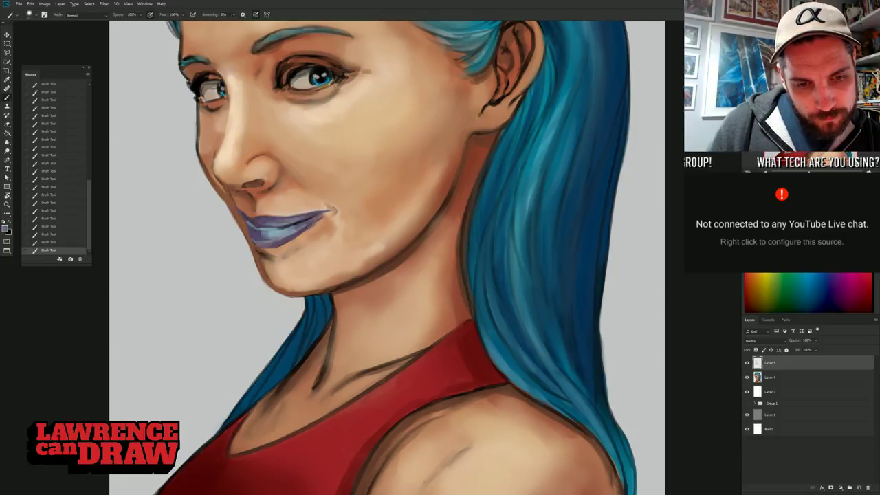
- Sample the light skin tone below the near eye and paint highlights below the lower lip, above the upper lip and on the nostril
alt+click(344, 101)
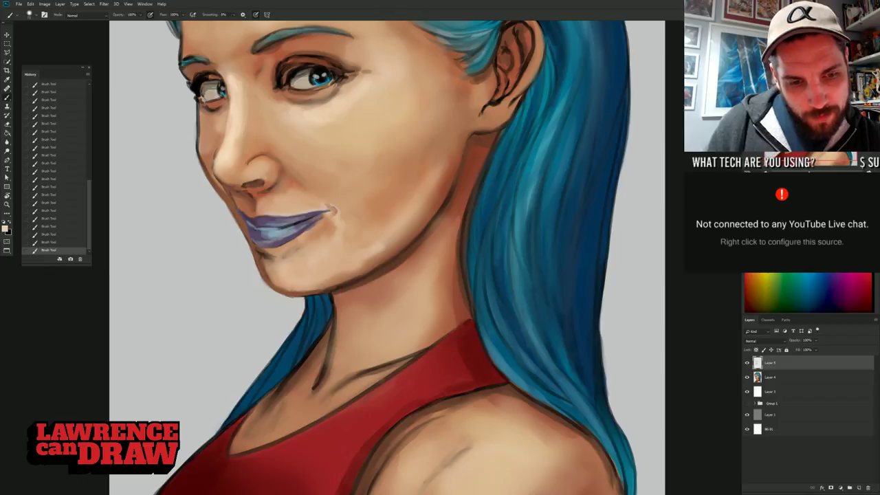
drag(311, 225, 299, 237)
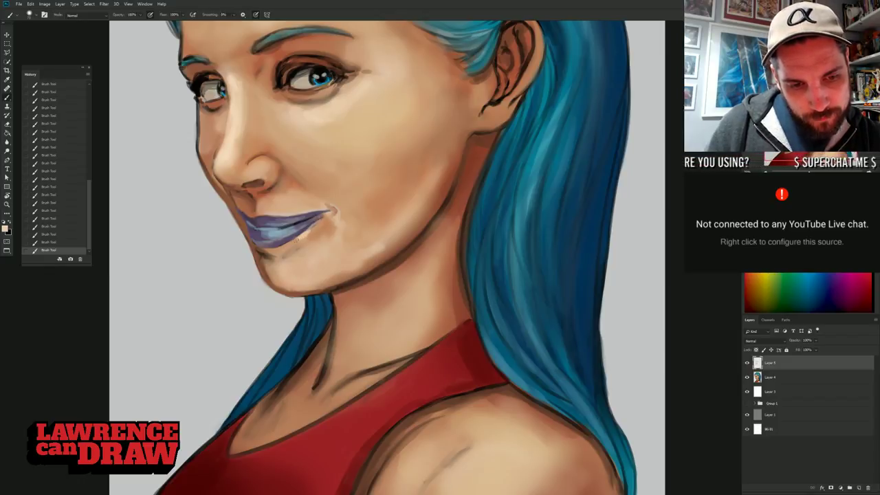
mouse_move(299, 238)
mouse_down()
mouse_move(289, 243)
mouse_move(320, 243)
mouse_up()
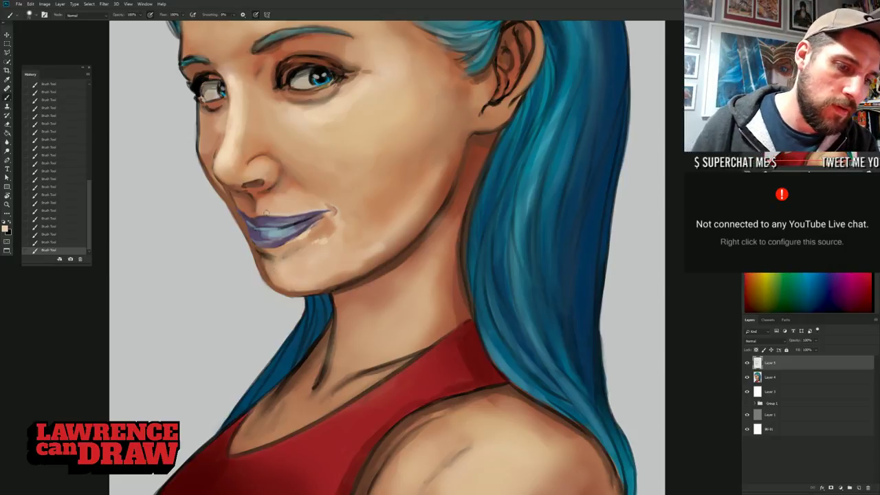
drag(270, 214, 286, 214)
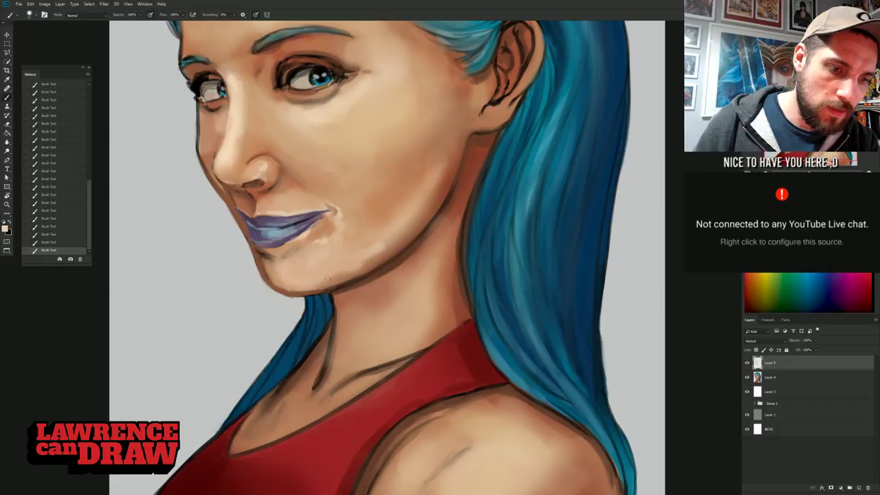
- Brighten the lower lip's highlight with sampled light grey and strengthen the line between the lips with a sampled dark tone
alt+click(228, 228)
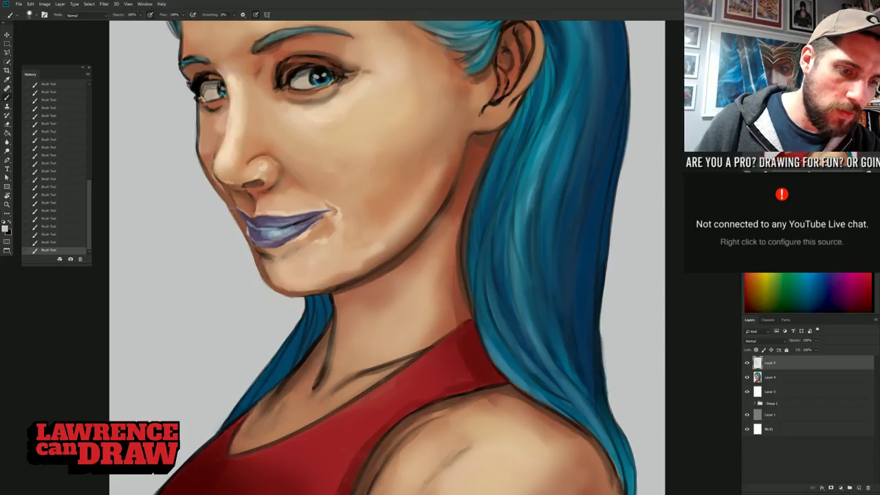
alt+click(294, 223)
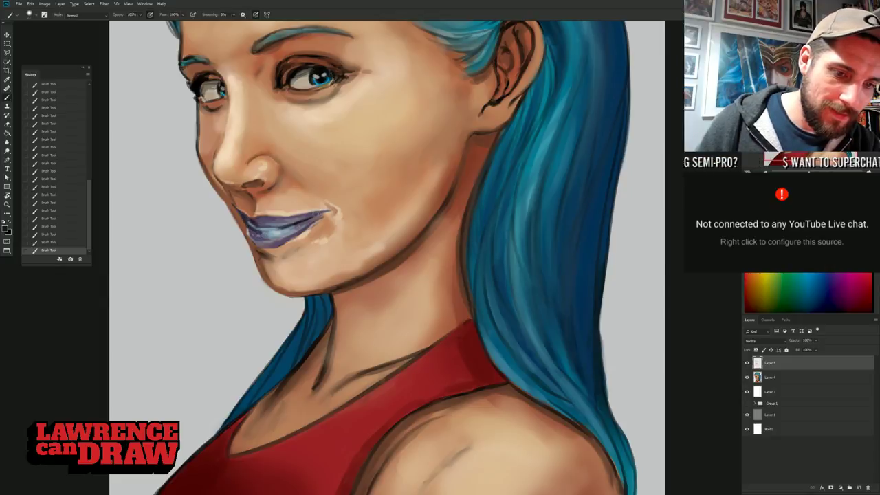
- Sample skin tones from the face and paint over the dark outline of the far cheek below the eye
alt+click(228, 203)
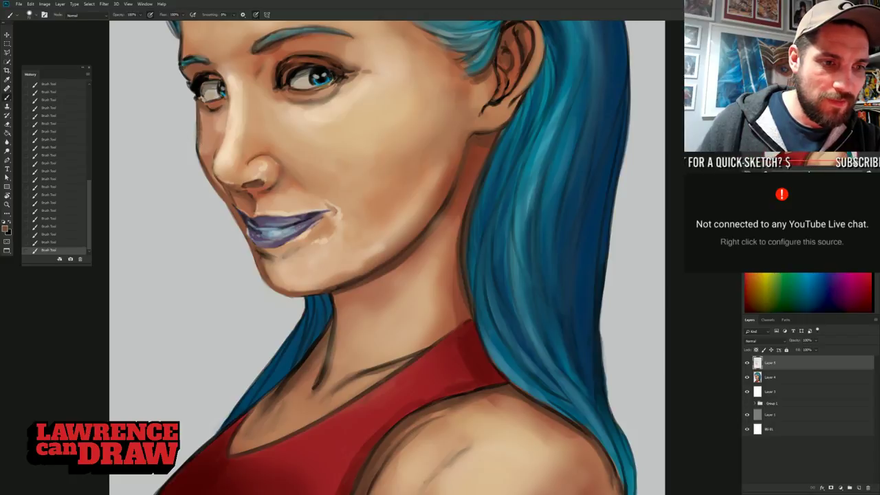
alt+click(221, 123)
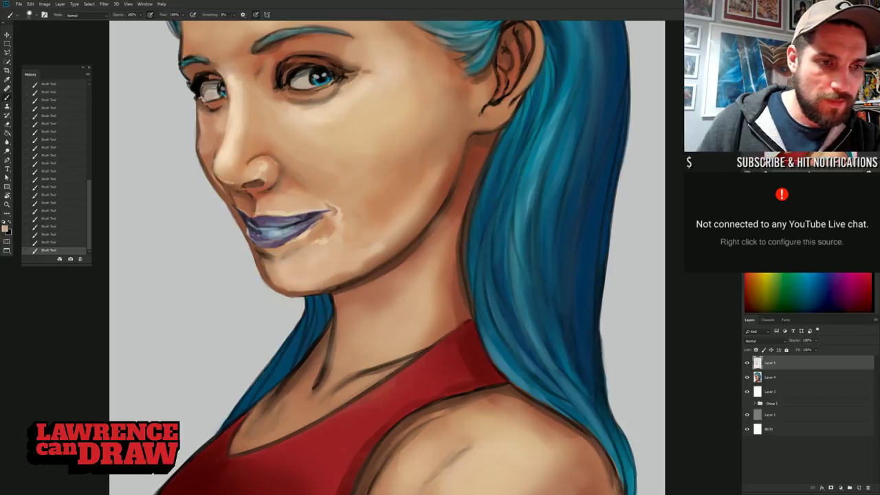
alt+click(311, 56)
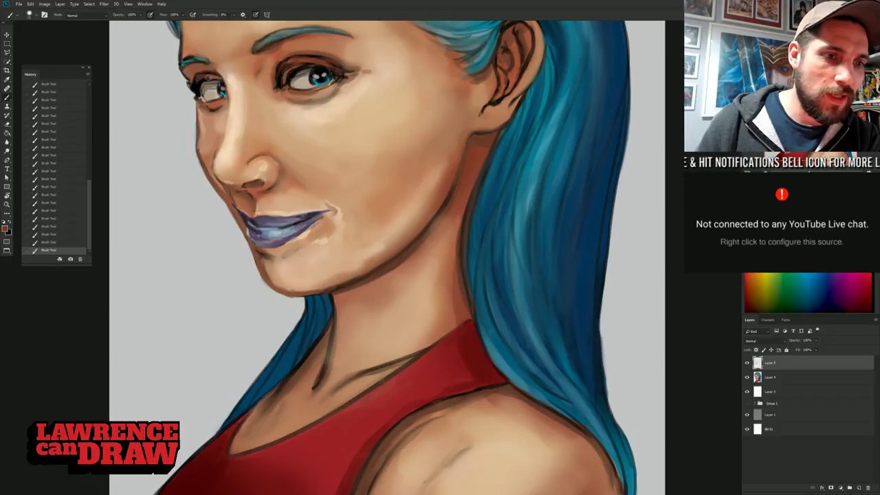
- Strengthen the near eye's lashes with sampled black, and touch up the eyes and brows with sampled greys and skin tones
alt+click(196, 84)
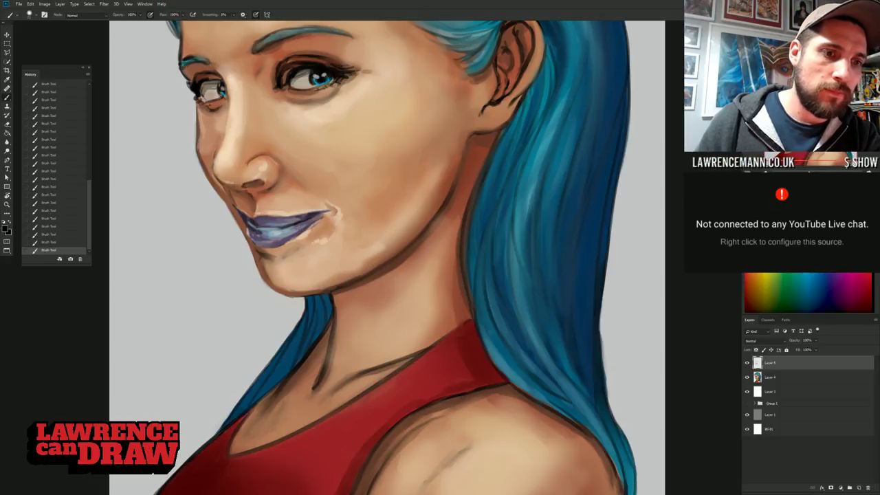
drag(238, 64, 279, 145)
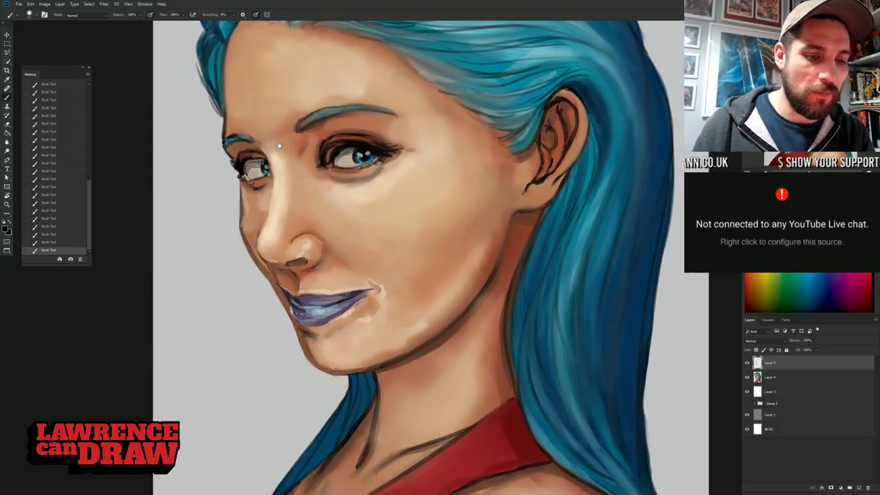
alt+click(270, 306)
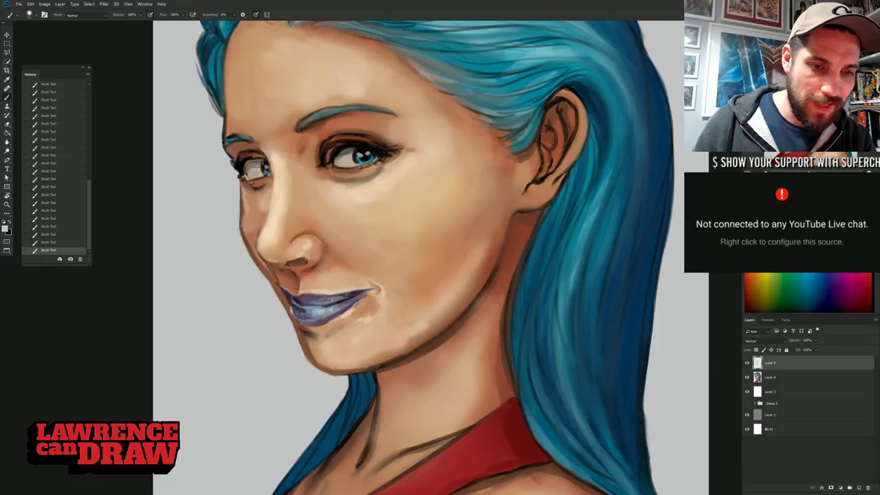
alt+click(341, 156)
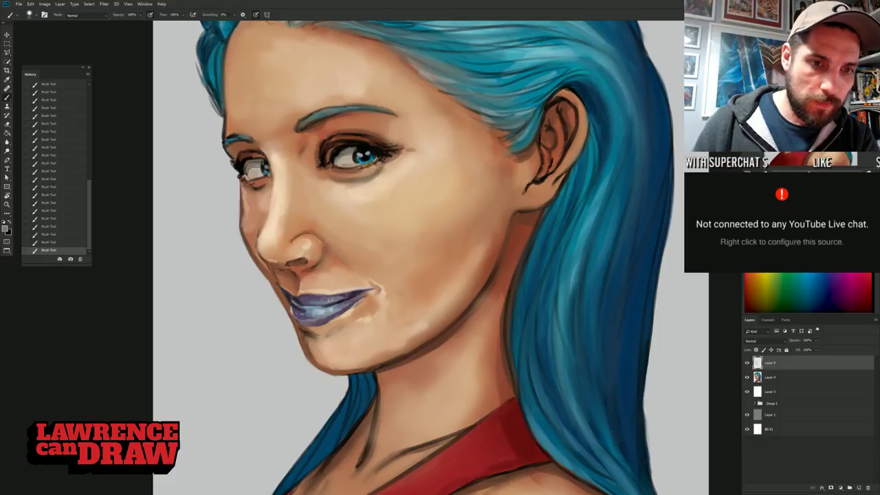
alt+click(316, 122)
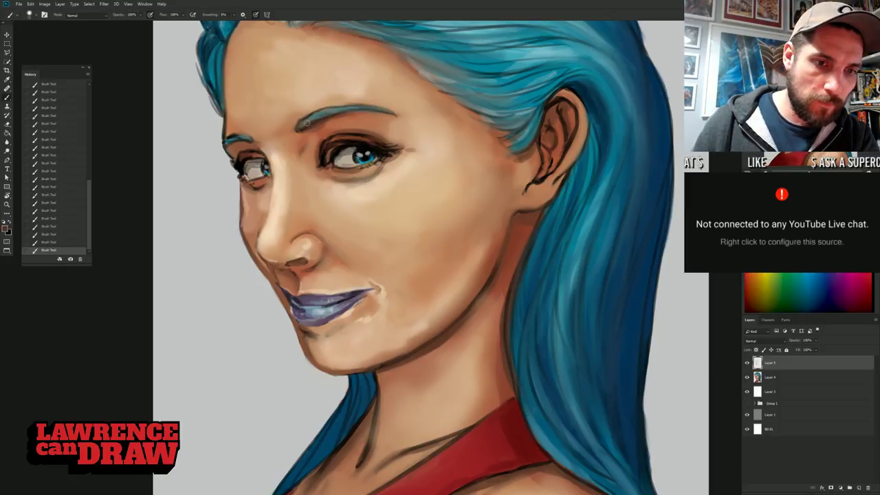
alt+click(239, 142)
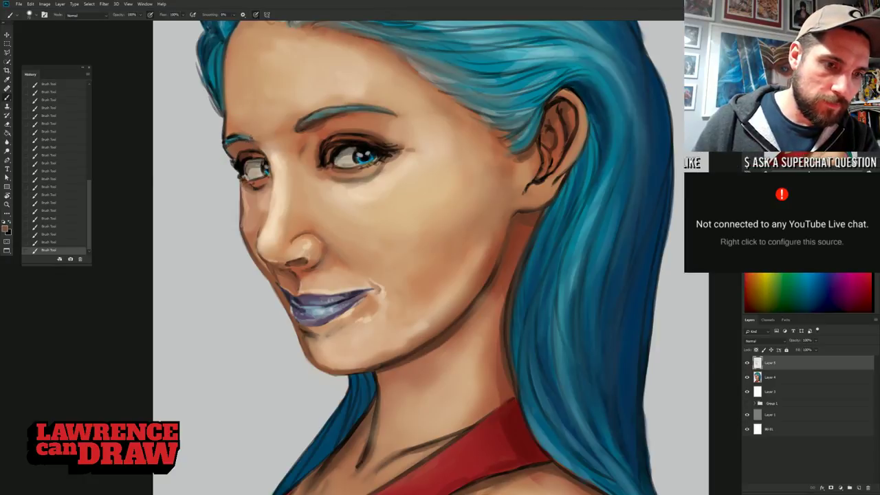
- Sample skin and muted teal tones, adjust the brush size, and touch up the skin around the far brow and both eyebrows
alt+click(231, 129)
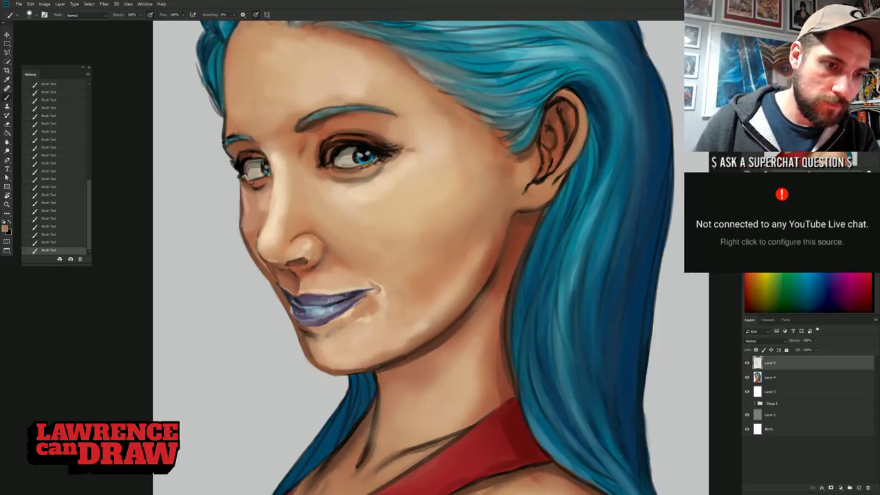
alt+click(245, 132)
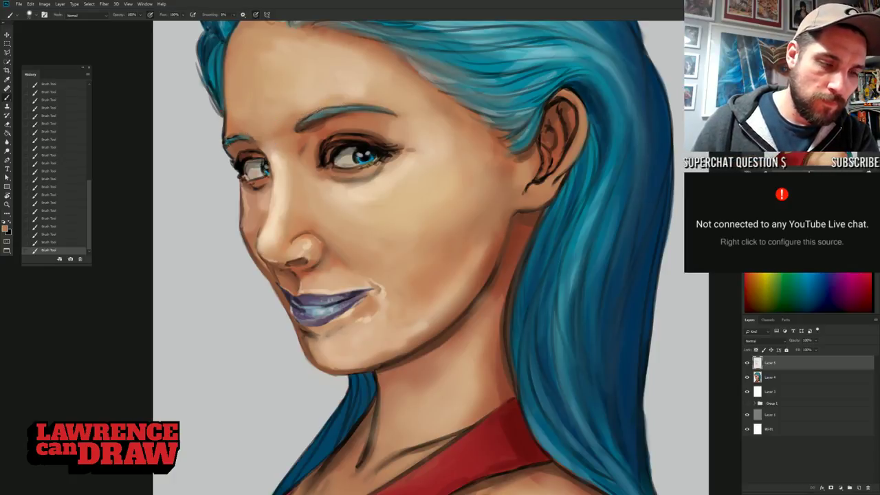
click(231, 138)
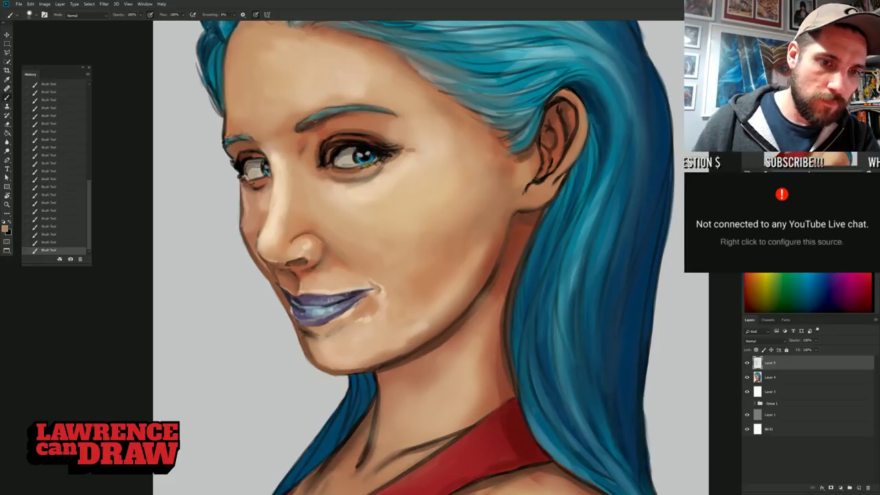
right_click(323, 143)
drag(374, 176, 393, 175)
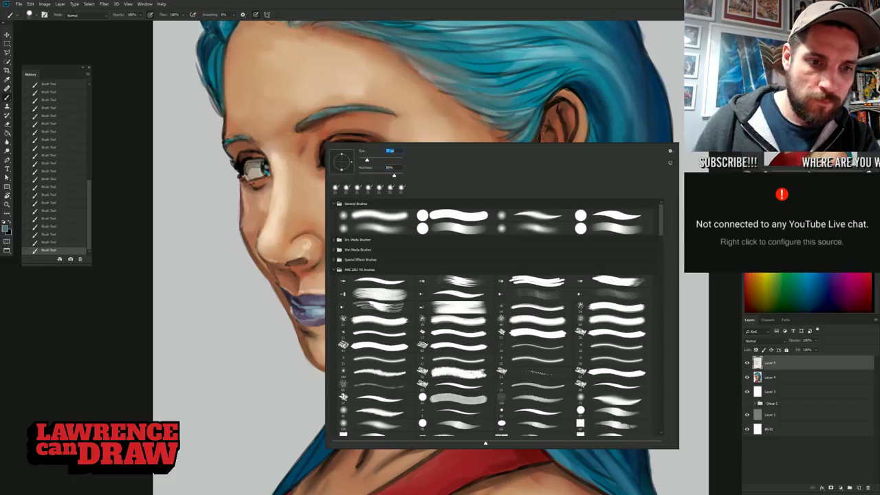
click(314, 114)
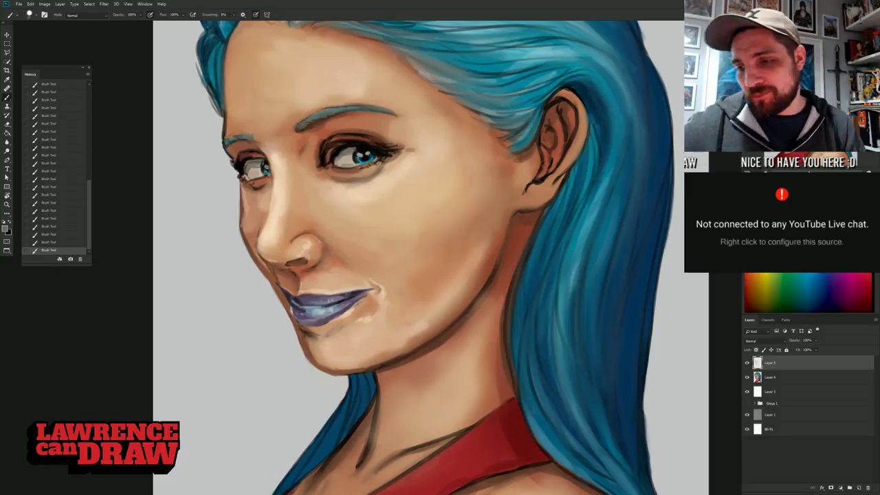
- Add a new layer above the portrait, enlarge the brush and sample the dark reddish brown of the neck shadow below the ear
key(ctrl+0)
key(ctrl+minus)
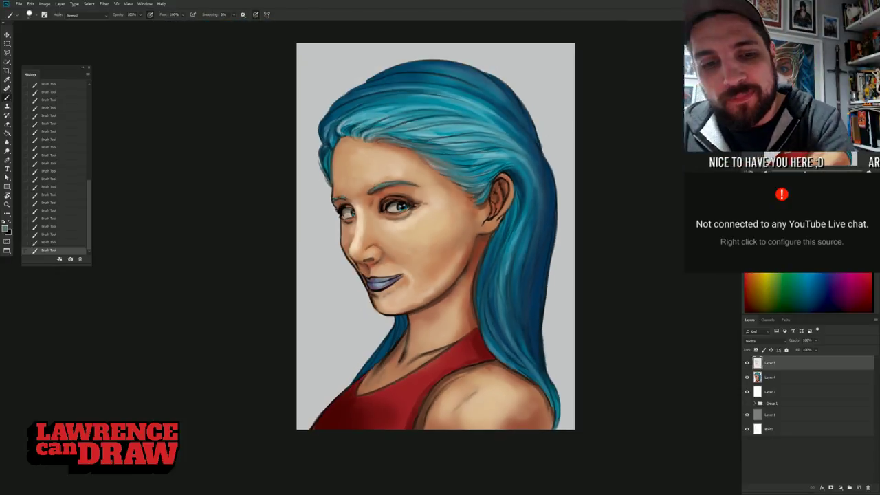
click(858, 488)
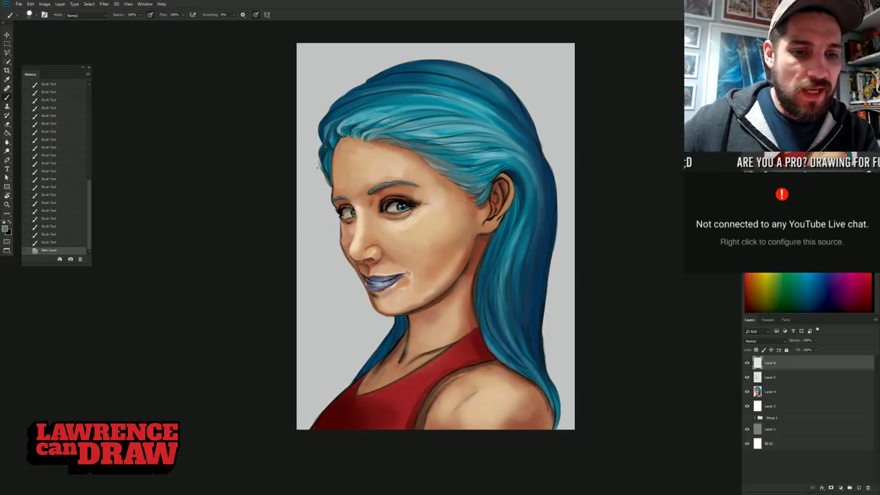
right_click(384, 167)
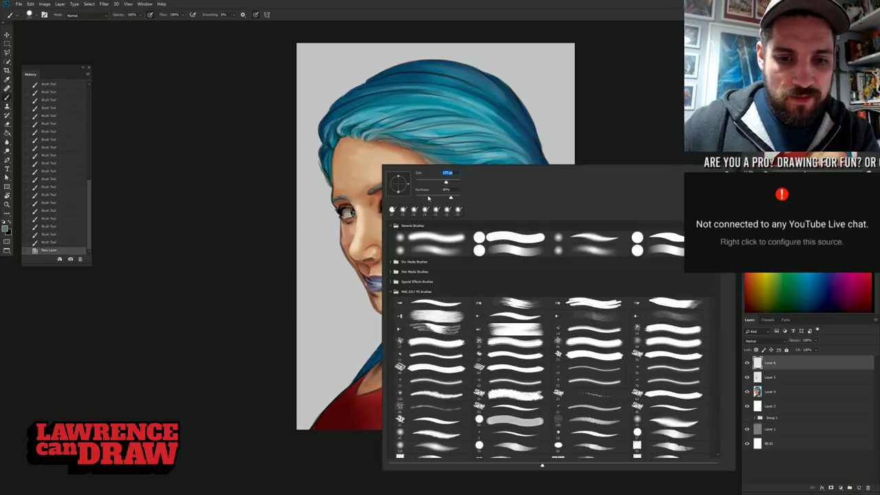
drag(446, 182, 450, 182)
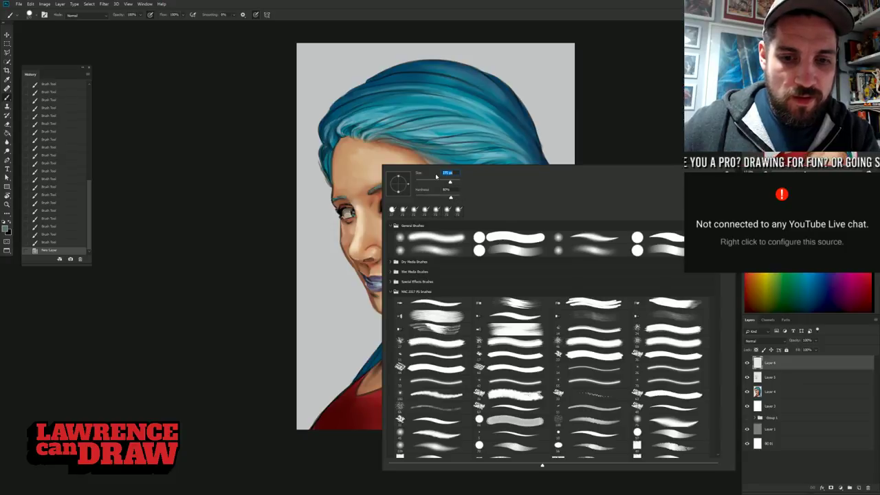
click(276, 134)
click(366, 173)
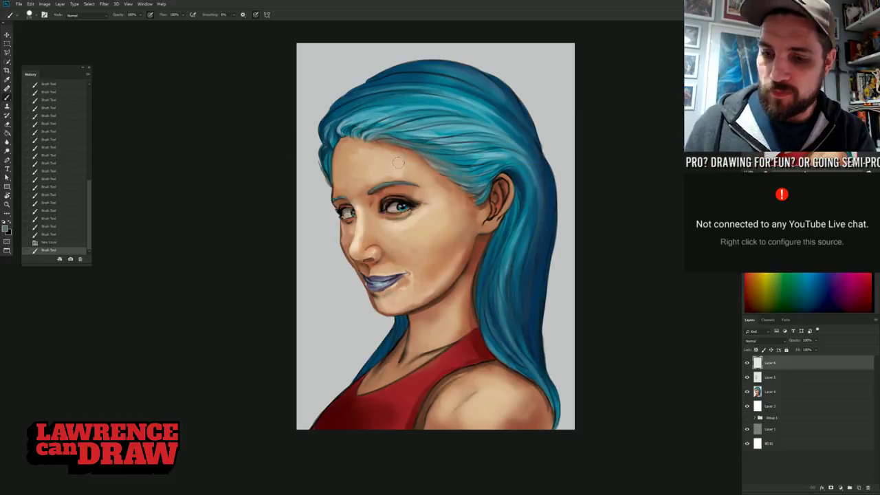
alt+click(399, 147)
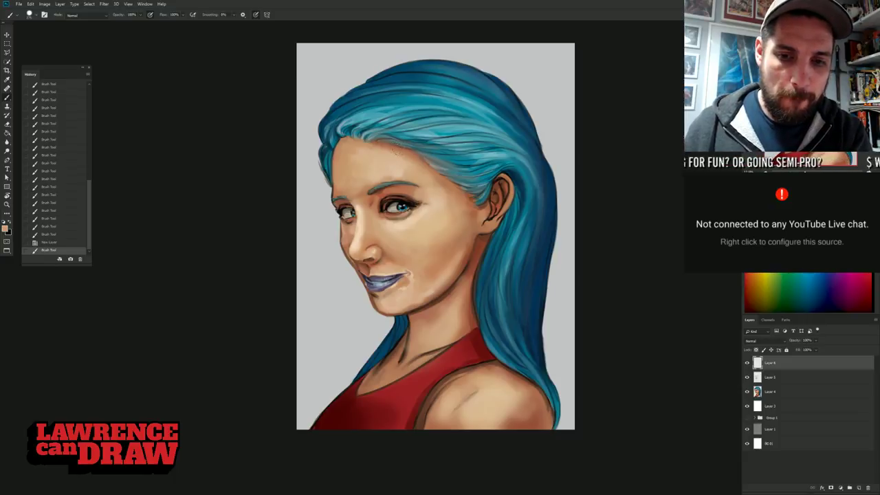
alt+click(480, 237)
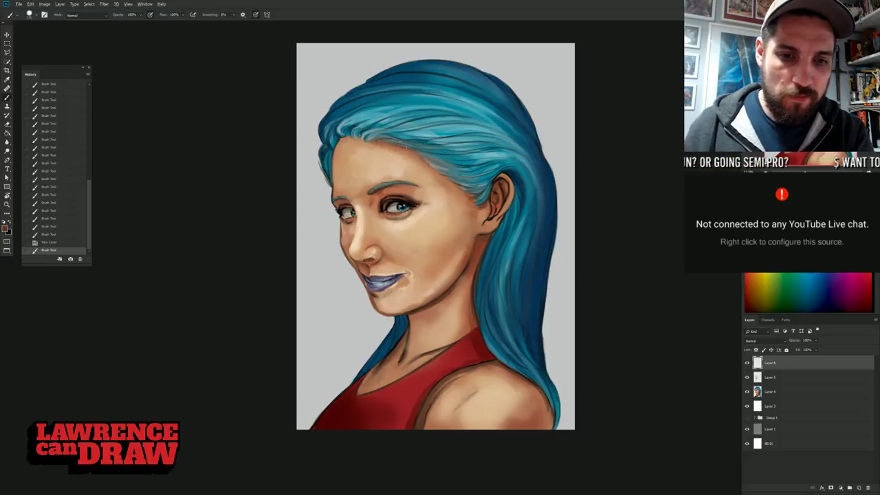
- Sketch a brown horn outline rising from the hairline above the temple and curving over the back of the head
mouse_move(401, 141)
mouse_down()
mouse_move(480, 86)
mouse_move(540, 115)
mouse_move(533, 89)
mouse_move(549, 104)
mouse_move(552, 130)
mouse_move(528, 156)
mouse_move(541, 96)
mouse_move(526, 152)
mouse_move(557, 139)
mouse_move(500, 80)
mouse_up()
drag(550, 147, 529, 84)
mouse_move(539, 152)
mouse_down()
mouse_move(531, 77)
mouse_move(496, 74)
mouse_up()
mouse_move(551, 130)
mouse_down()
mouse_move(530, 76)
mouse_move(462, 78)
mouse_up()
mouse_move(534, 67)
mouse_down()
mouse_move(495, 60)
mouse_move(434, 100)
mouse_up()
mouse_move(465, 63)
mouse_down()
mouse_move(444, 89)
mouse_move(442, 77)
mouse_move(402, 137)
mouse_up()
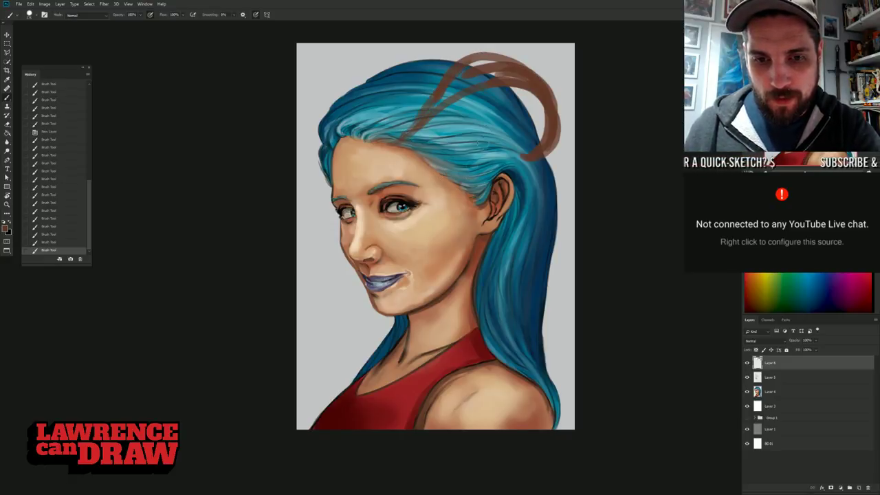
- Add the horn's lower edge, fill its body with solid brown, and thicken the end into an inward curl
drag(489, 108, 464, 182)
mouse_move(487, 130)
mouse_down()
mouse_move(528, 93)
mouse_move(541, 108)
mouse_move(523, 95)
mouse_up()
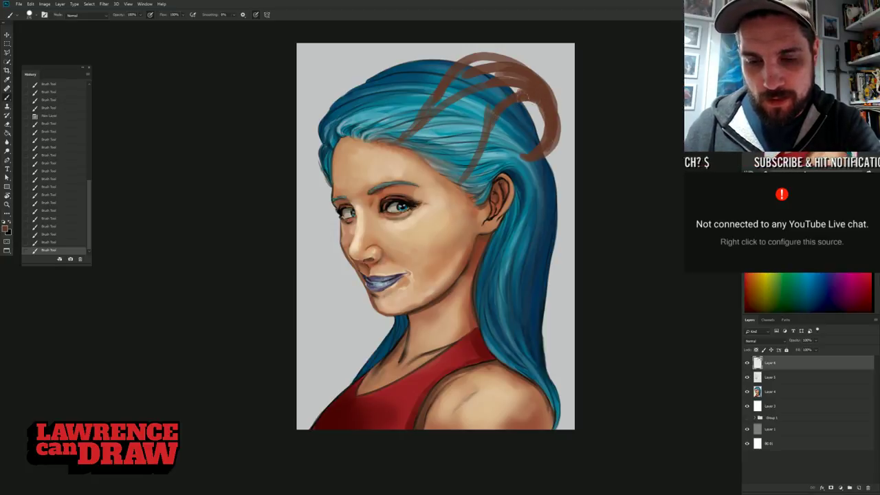
mouse_move(473, 164)
mouse_down()
mouse_move(509, 93)
mouse_move(500, 62)
mouse_move(475, 63)
mouse_move(462, 82)
mouse_move(453, 103)
mouse_move(471, 127)
mouse_move(440, 148)
mouse_move(481, 129)
mouse_up()
mouse_move(424, 135)
mouse_down()
mouse_move(456, 162)
mouse_move(446, 171)
mouse_move(430, 158)
mouse_move(447, 172)
mouse_move(462, 167)
mouse_move(465, 176)
mouse_move(493, 119)
mouse_move(479, 164)
mouse_up()
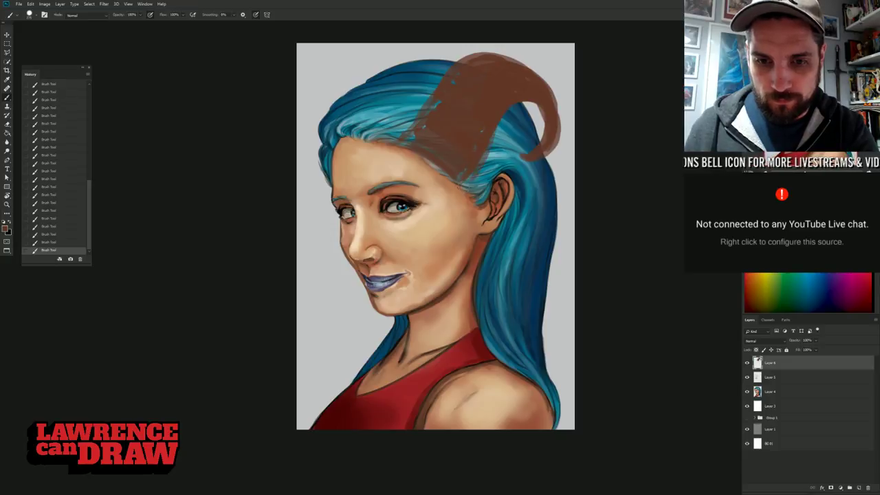
drag(542, 129, 537, 146)
mouse_move(518, 110)
mouse_down()
mouse_move(534, 124)
mouse_move(533, 145)
mouse_move(493, 121)
mouse_move(531, 129)
mouse_move(510, 130)
mouse_move(536, 151)
mouse_move(511, 144)
mouse_move(516, 136)
mouse_move(529, 160)
mouse_move(540, 117)
mouse_move(526, 108)
mouse_move(544, 128)
mouse_move(519, 98)
mouse_move(550, 121)
mouse_up()
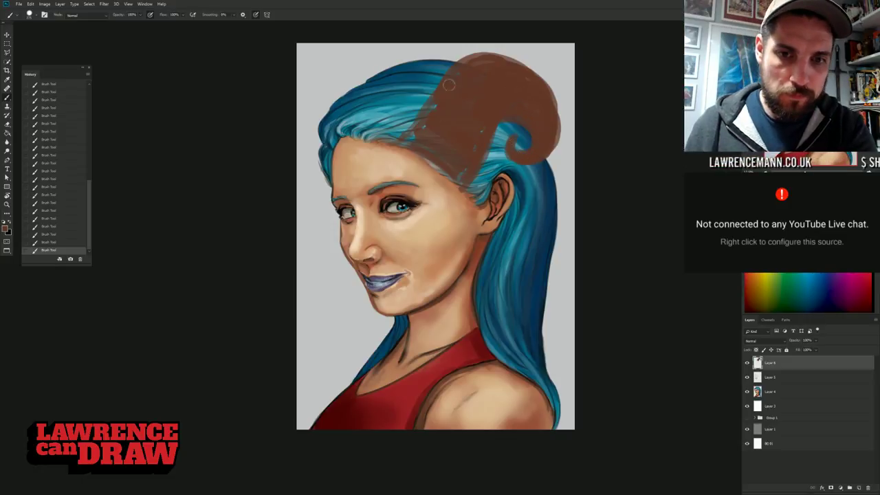
- Paint ridges across the horn with a sampled tan skin tone, and erase its outer edge to slim the curve
alt+click(434, 170)
mouse_move(412, 148)
mouse_down()
mouse_move(462, 188)
mouse_move(420, 150)
mouse_move(428, 143)
mouse_move(469, 159)
mouse_move(443, 110)
mouse_move(481, 143)
mouse_move(459, 102)
mouse_move(487, 131)
mouse_move(499, 111)
mouse_move(493, 118)
mouse_move(508, 116)
mouse_up()
click(6, 125)
right_click(520, 137)
drag(538, 163, 540, 163)
mouse_move(462, 77)
mouse_down()
mouse_move(469, 72)
mouse_move(442, 77)
mouse_up()
mouse_move(510, 75)
mouse_down()
mouse_move(481, 71)
mouse_move(531, 87)
mouse_up()
mouse_move(485, 65)
mouse_down()
mouse_move(526, 76)
mouse_move(553, 103)
mouse_move(560, 137)
mouse_move(535, 171)
mouse_up()
mouse_move(504, 70)
mouse_down()
mouse_move(558, 154)
mouse_move(524, 75)
mouse_move(510, 69)
mouse_move(430, 83)
mouse_move(444, 77)
mouse_move(553, 94)
mouse_move(509, 66)
mouse_move(465, 59)
mouse_move(532, 69)
mouse_move(495, 49)
mouse_up()
mouse_move(546, 96)
mouse_down()
mouse_move(550, 163)
mouse_move(541, 173)
mouse_move(562, 150)
mouse_move(513, 72)
mouse_move(542, 99)
mouse_move(516, 71)
mouse_move(442, 81)
mouse_move(544, 83)
mouse_move(445, 60)
mouse_move(410, 87)
mouse_move(451, 71)
mouse_move(431, 84)
mouse_up()
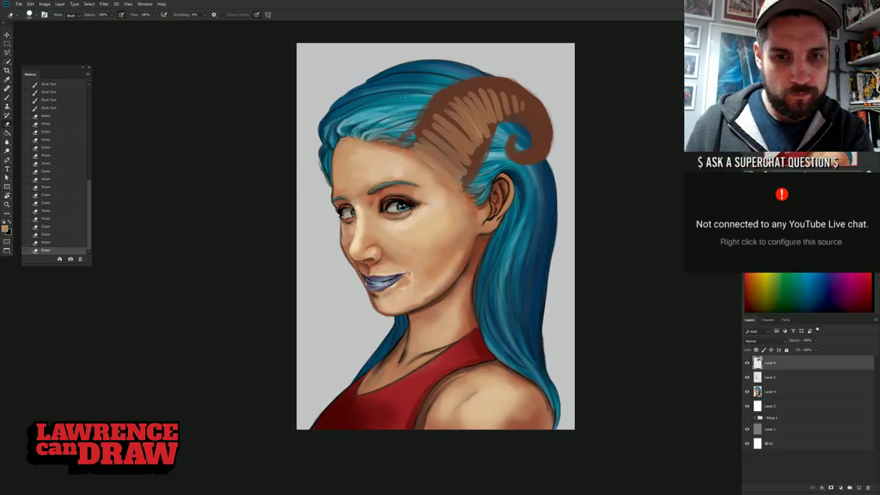
drag(385, 68, 354, 86)
drag(354, 86, 323, 120)
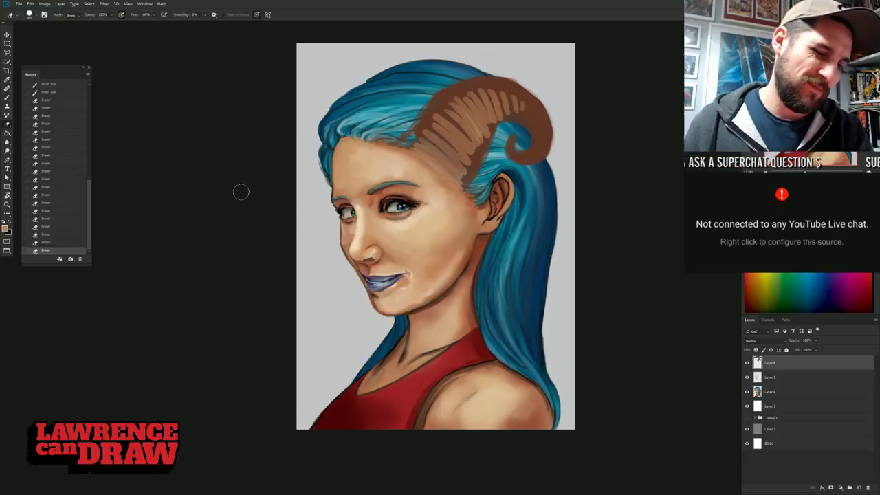
- Continue the tan and brown ridges along the horn to its curled tip, and rough in brown strokes for the far horn
click(7, 98)
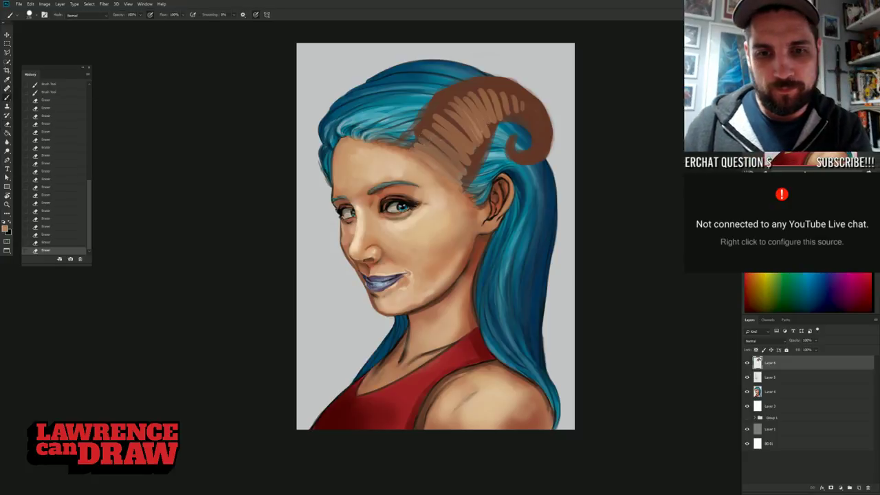
key(bracketright)
key(bracketright)
key(bracketright)
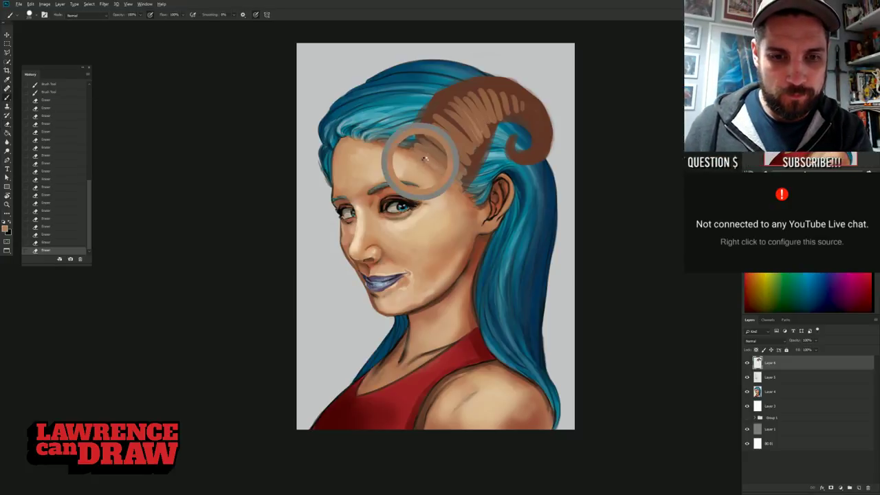
drag(406, 147, 451, 161)
mouse_move(429, 129)
mouse_down()
mouse_move(456, 152)
mouse_move(460, 137)
mouse_up()
mouse_move(451, 96)
mouse_down()
mouse_move(489, 127)
mouse_move(464, 89)
mouse_move(502, 97)
mouse_up()
drag(493, 84, 516, 99)
mouse_move(511, 95)
mouse_down()
mouse_move(516, 117)
mouse_move(523, 92)
mouse_move(519, 118)
mouse_move(534, 105)
mouse_move(524, 121)
mouse_move(539, 111)
mouse_move(527, 123)
mouse_move(544, 123)
mouse_move(534, 127)
mouse_move(523, 151)
mouse_up()
drag(519, 159, 517, 151)
drag(509, 152, 513, 145)
drag(509, 142, 514, 141)
drag(512, 138, 515, 140)
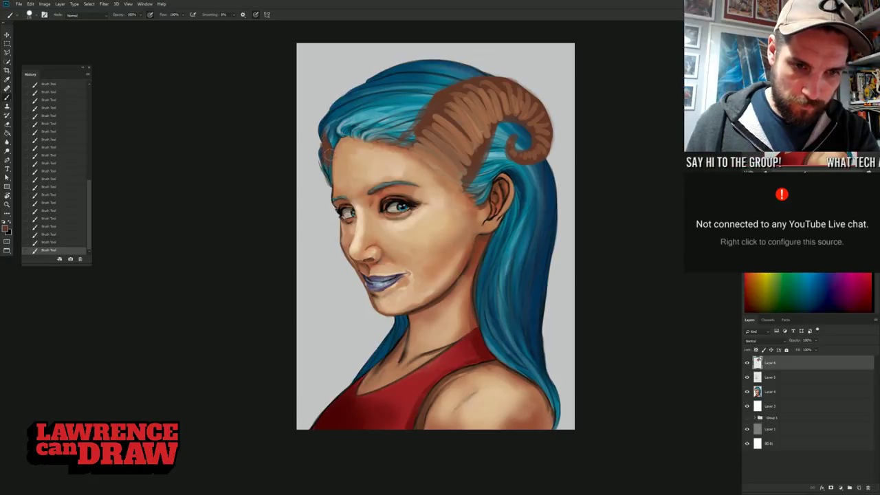
mouse_move(381, 70)
mouse_down()
mouse_move(361, 76)
mouse_move(384, 68)
mouse_move(365, 71)
mouse_move(384, 68)
mouse_move(353, 88)
mouse_move(388, 66)
mouse_move(336, 90)
mouse_move(360, 80)
mouse_move(344, 93)
mouse_up()
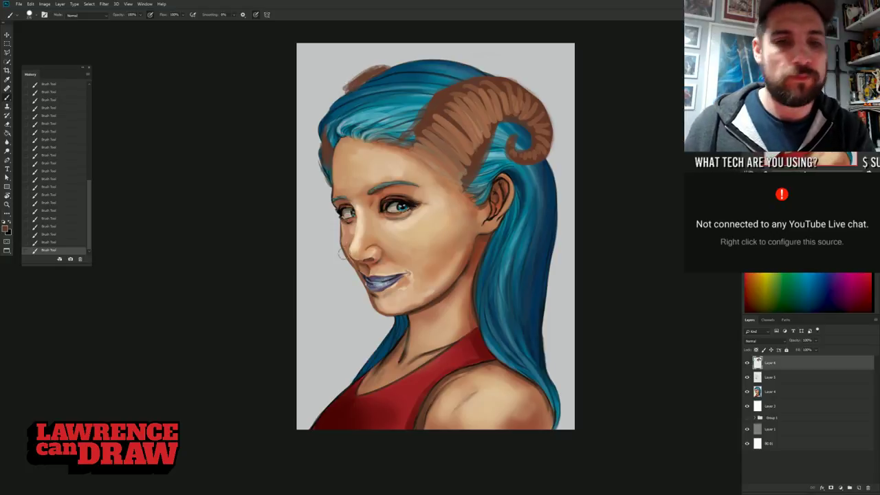
- Sample forehead skin tones and paint with a large, softer brush to soften the ridges and blend the horn's base into the forehead
alt+click(410, 146)
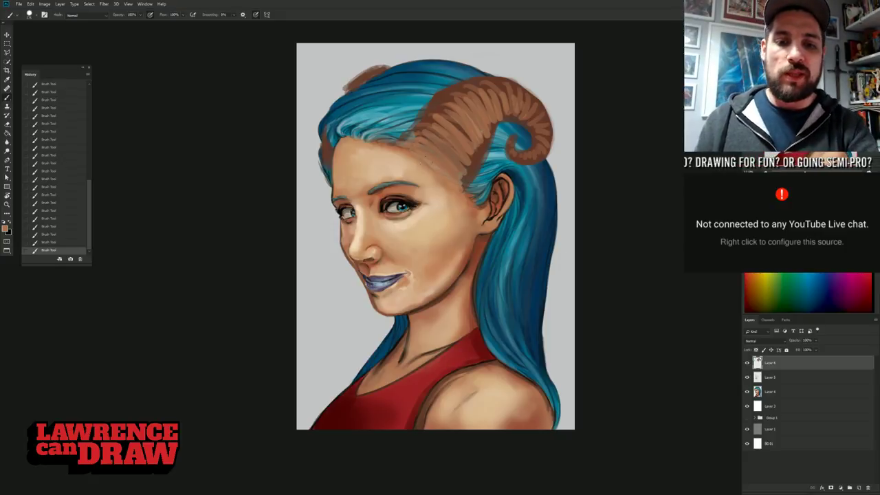
right_click(454, 163)
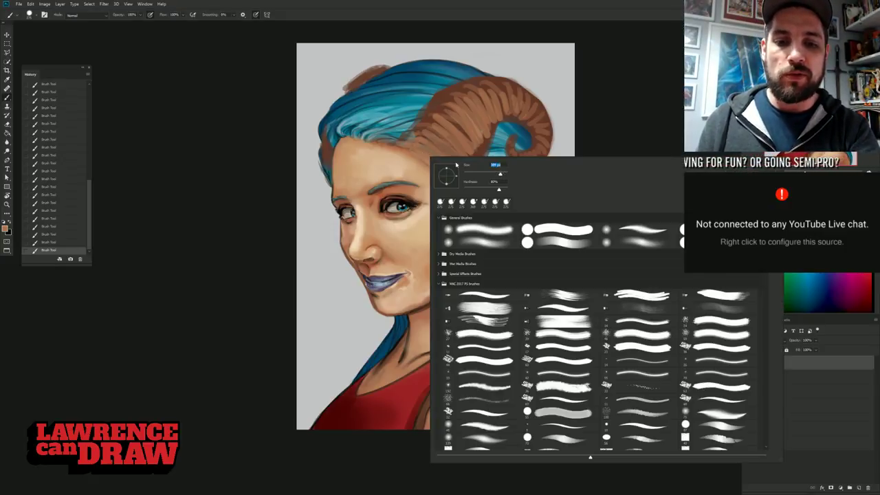
alt+click(416, 154)
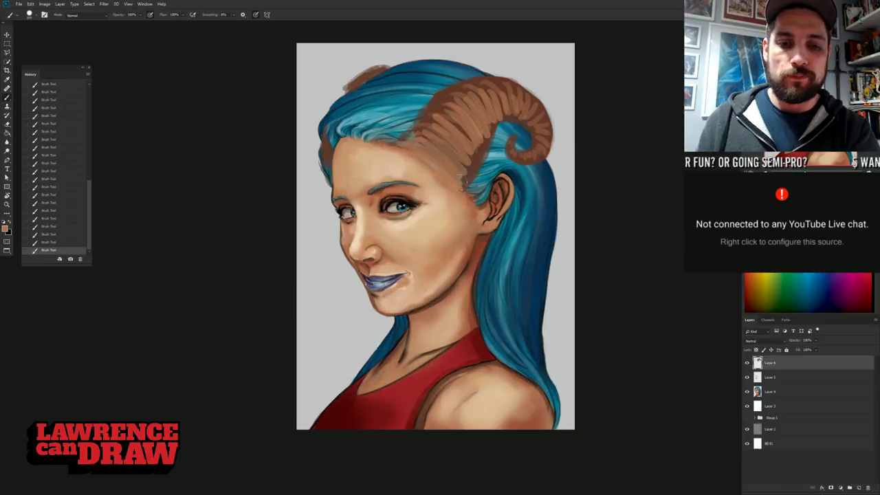
right_click(432, 147)
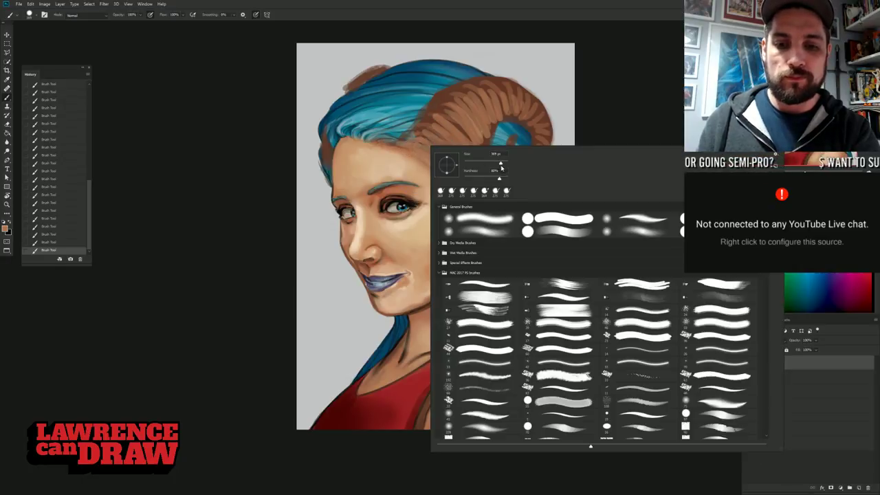
drag(478, 179, 502, 163)
key(Return)
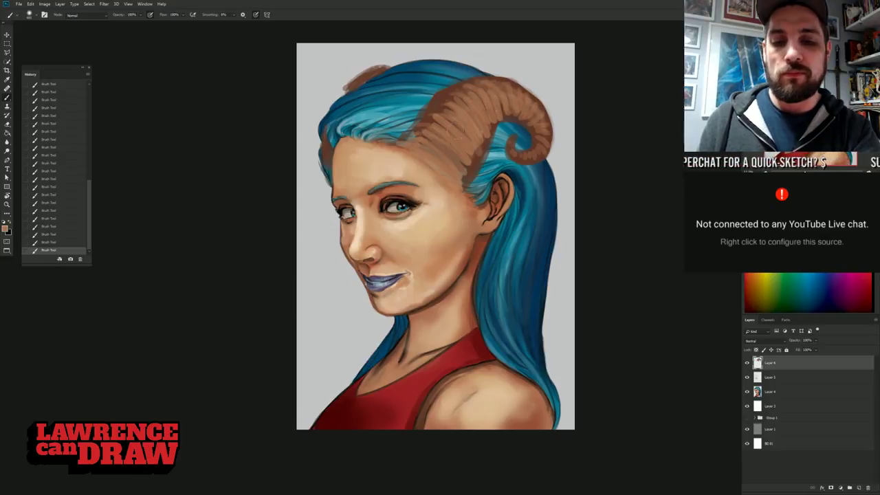
alt+click(424, 162)
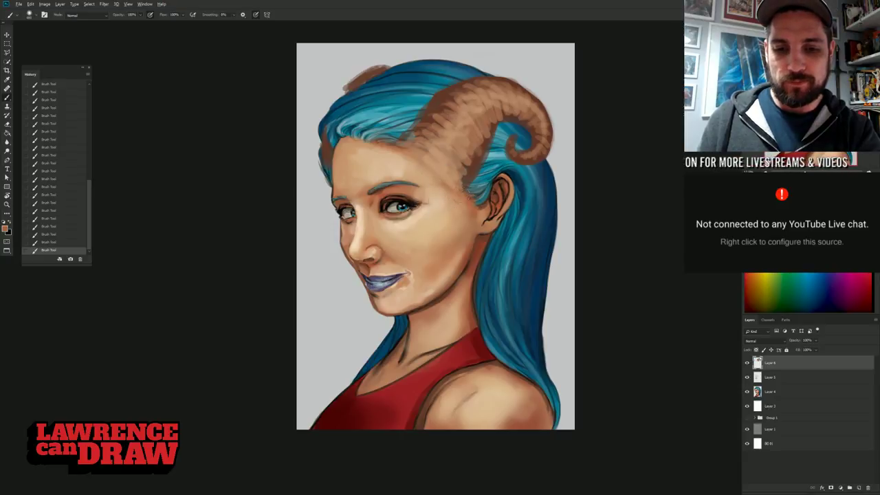
- Reduce the brush size, sample the dark brown neck shadow and redraw thin ridge lines across the horn
right_click(465, 192)
drag(499, 201, 506, 200)
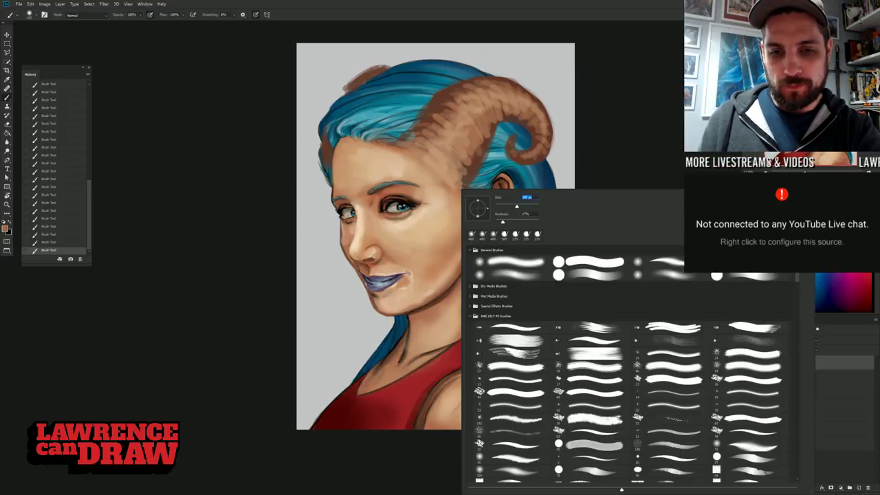
key(Return)
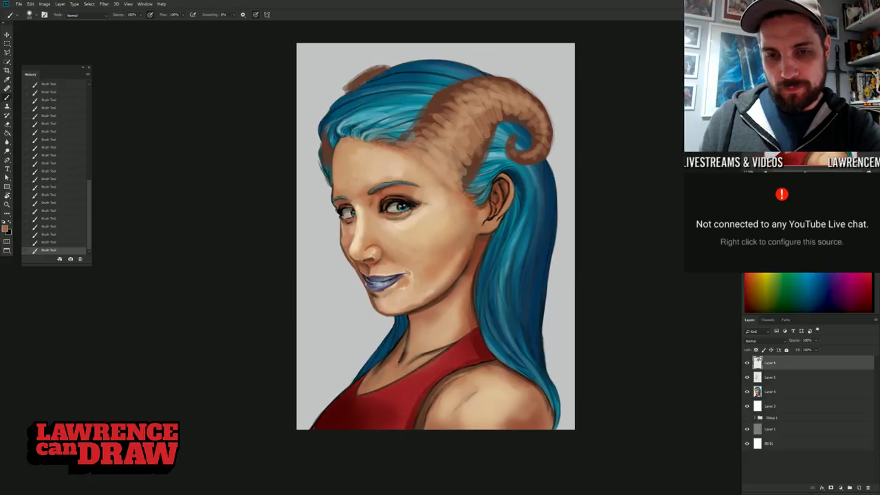
drag(400, 202, 411, 197)
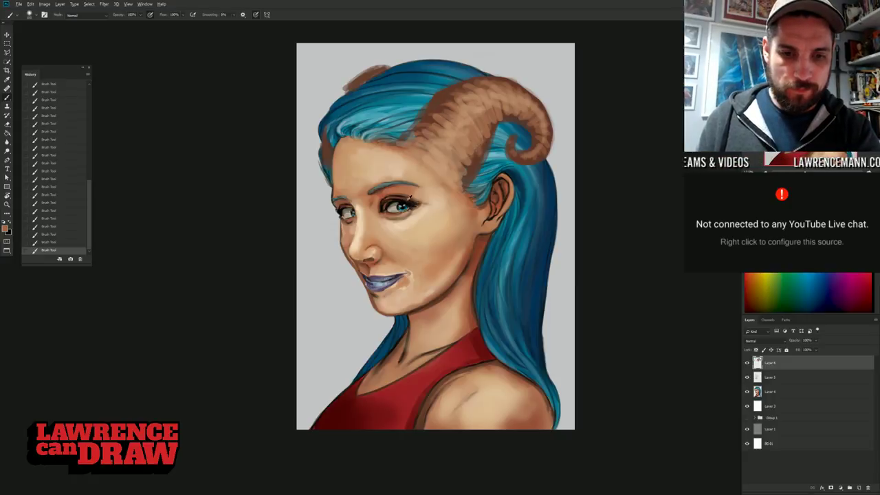
alt+click(477, 235)
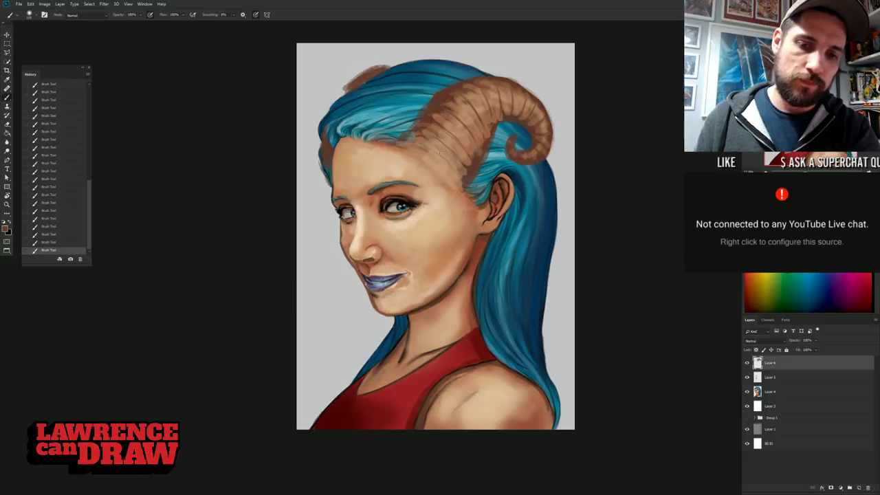
- Switch to the Mixer Brush at an adjusted size and blend the horn's ridges from its base through the curl
right_click(442, 154)
click(512, 172)
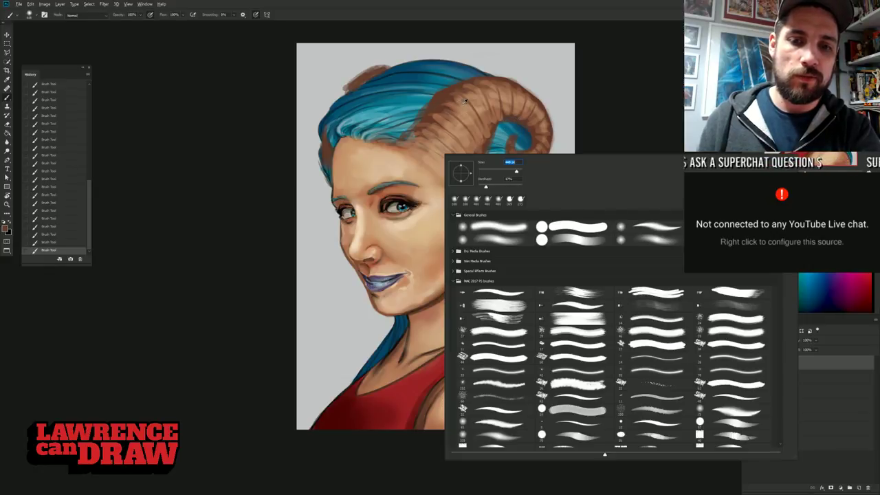
key(Return)
right_click(7, 96)
click(41, 118)
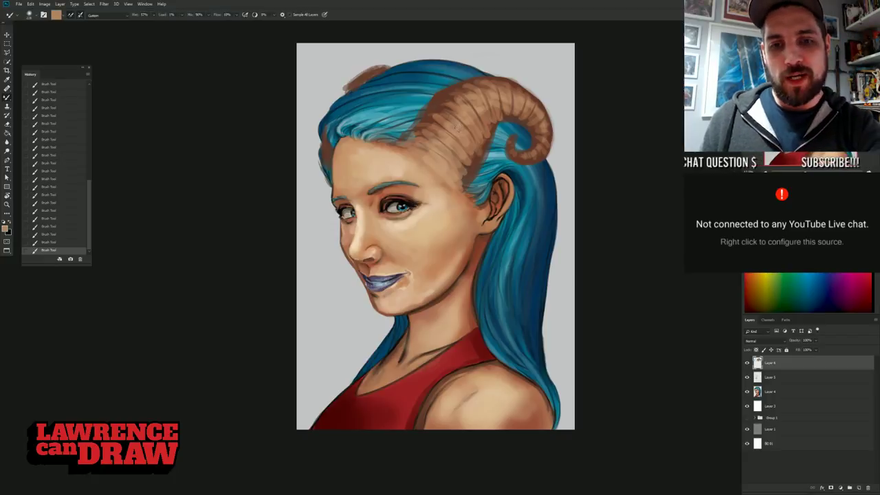
right_click(461, 129)
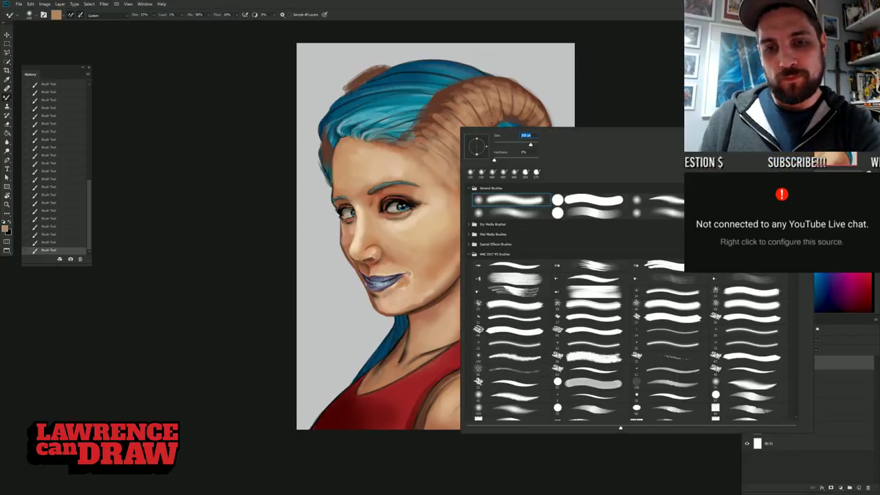
key(Return)
drag(479, 158, 467, 173)
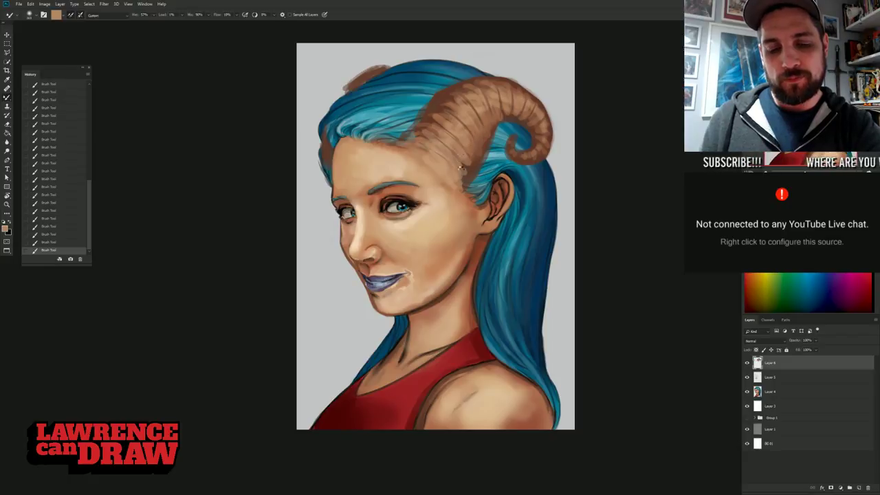
drag(496, 114, 505, 103)
mouse_move(505, 111)
mouse_down()
mouse_move(539, 136)
mouse_move(519, 124)
mouse_up()
drag(539, 129, 535, 136)
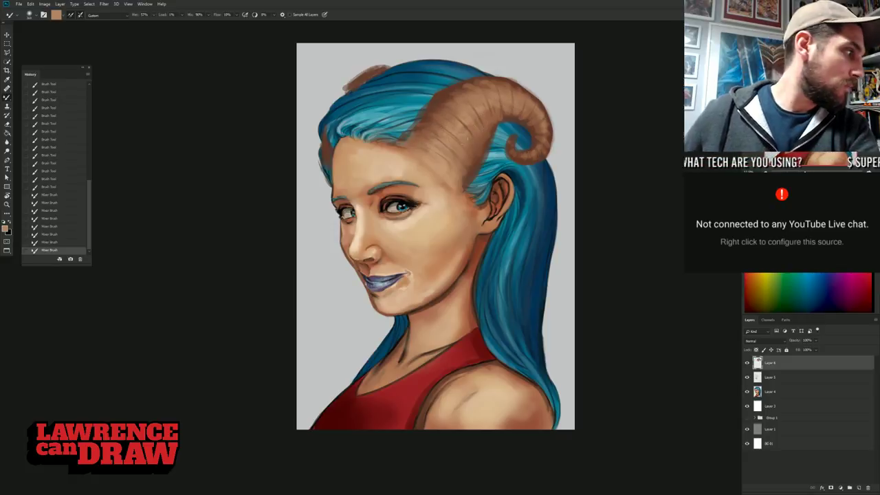
drag(455, 180, 456, 205)
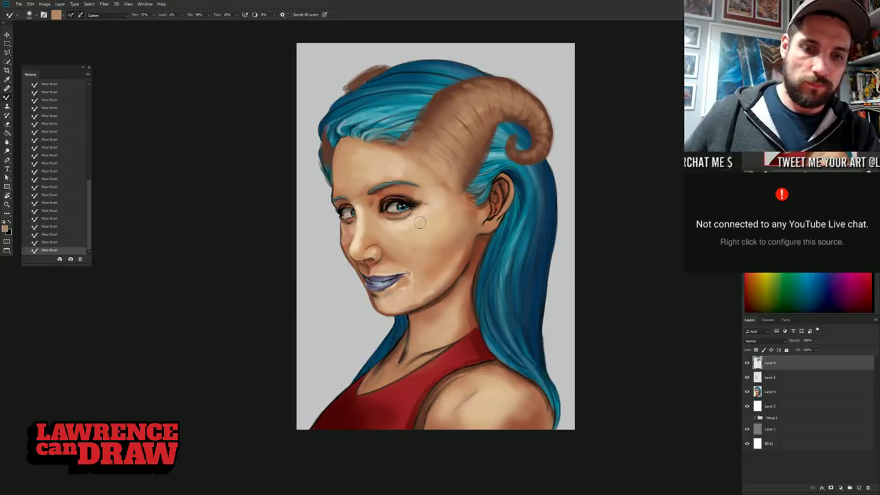
- Return to the Brush tool at a reduced size, sample a forehead skin tone and paint light bands across the horn's lower half
right_click(7, 97)
click(38, 96)
right_click(443, 153)
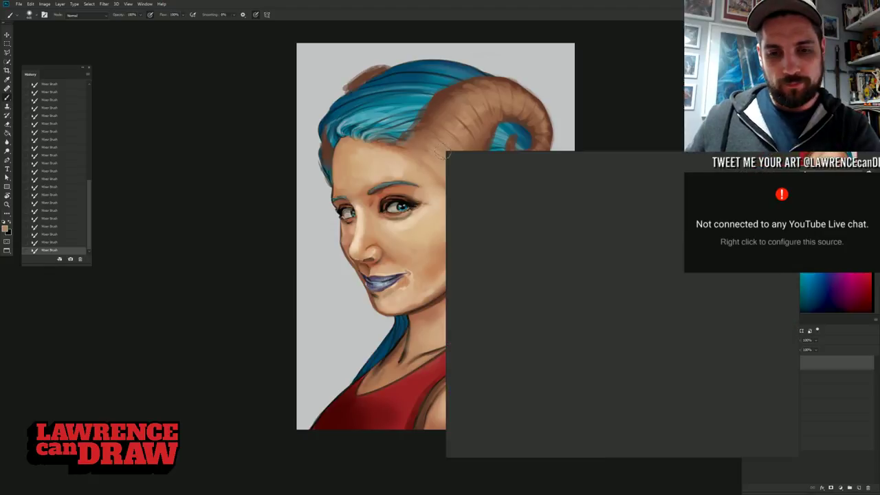
click(264, 108)
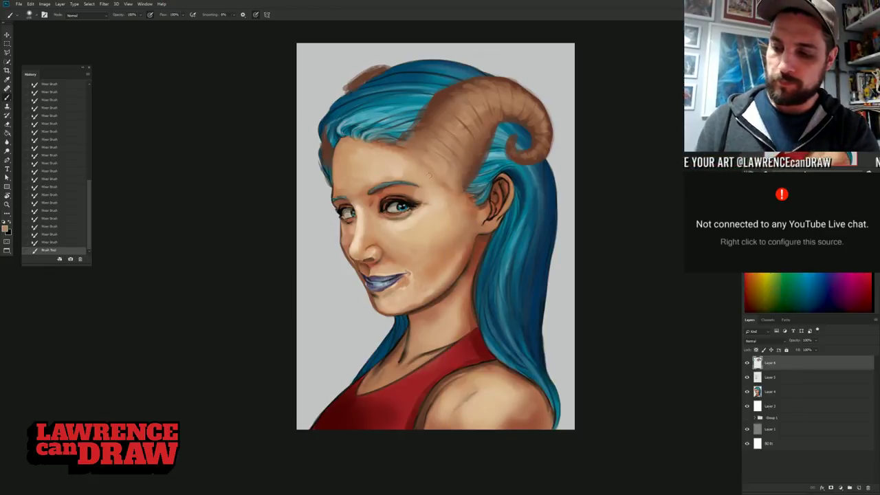
right_click(432, 174)
drag(471, 205, 462, 205)
click(502, 189)
alt+click(412, 161)
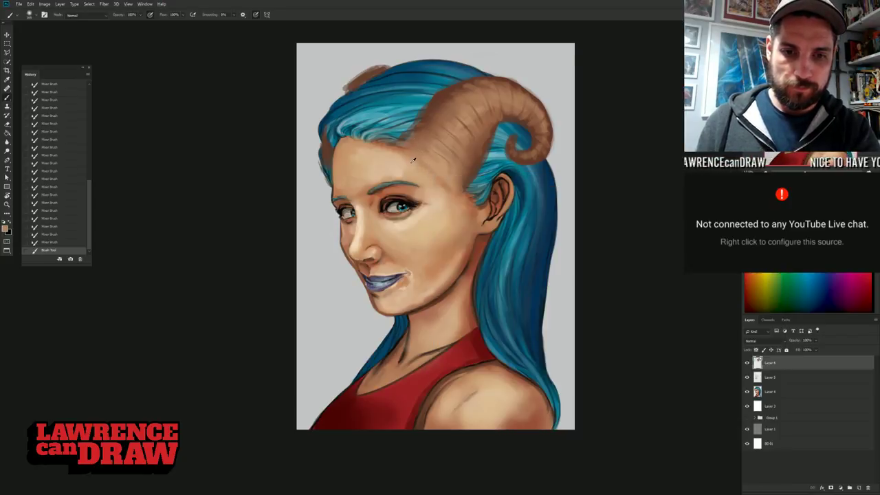
click(426, 163)
click(440, 156)
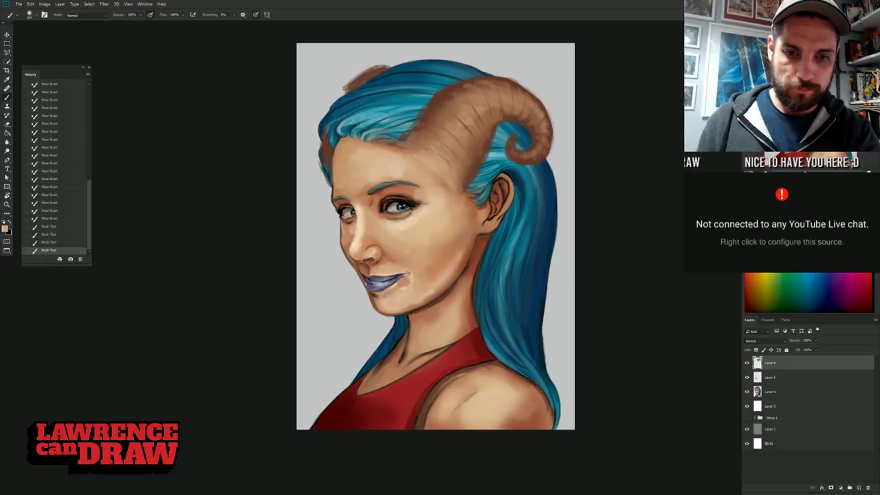
click(445, 152)
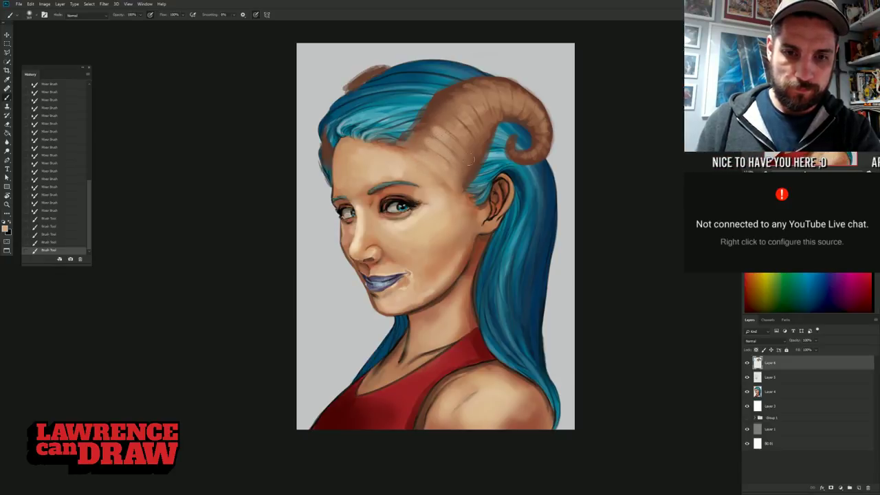
click(452, 139)
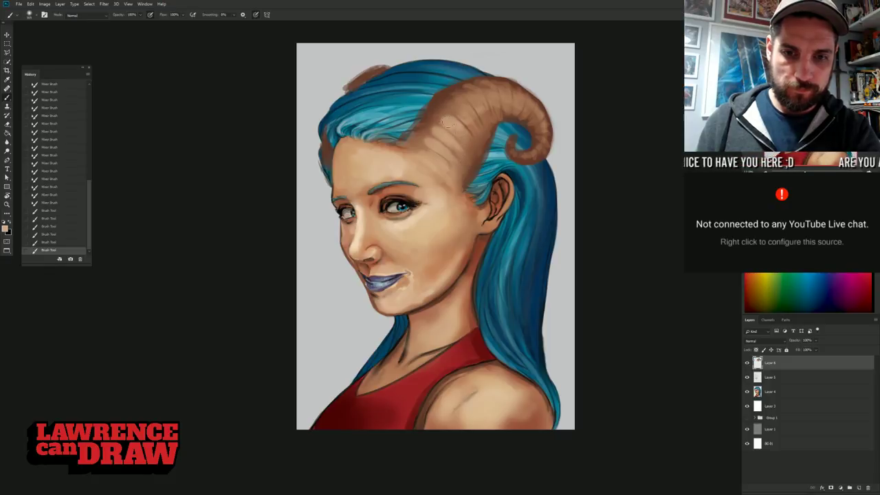
- Continue the light skin-toned bands over the horn's upper curve and around to its curled tip
click(456, 108)
click(462, 107)
click(472, 116)
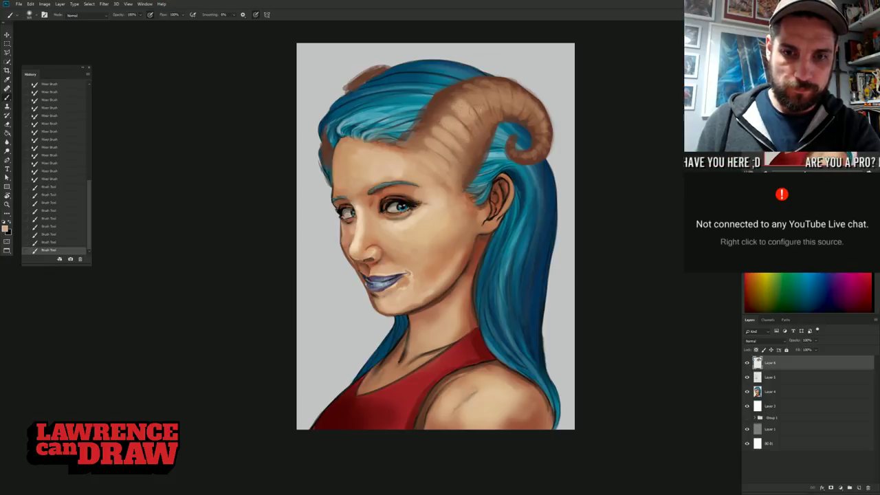
mouse_move(476, 104)
mouse_down()
mouse_move(501, 109)
mouse_move(503, 88)
mouse_move(509, 129)
mouse_move(515, 88)
mouse_move(521, 100)
mouse_move(512, 127)
mouse_move(527, 103)
mouse_move(524, 126)
mouse_move(541, 116)
mouse_move(527, 128)
mouse_move(544, 126)
mouse_move(529, 136)
mouse_move(542, 137)
mouse_move(529, 149)
mouse_move(541, 149)
mouse_move(530, 162)
mouse_move(511, 141)
mouse_up()
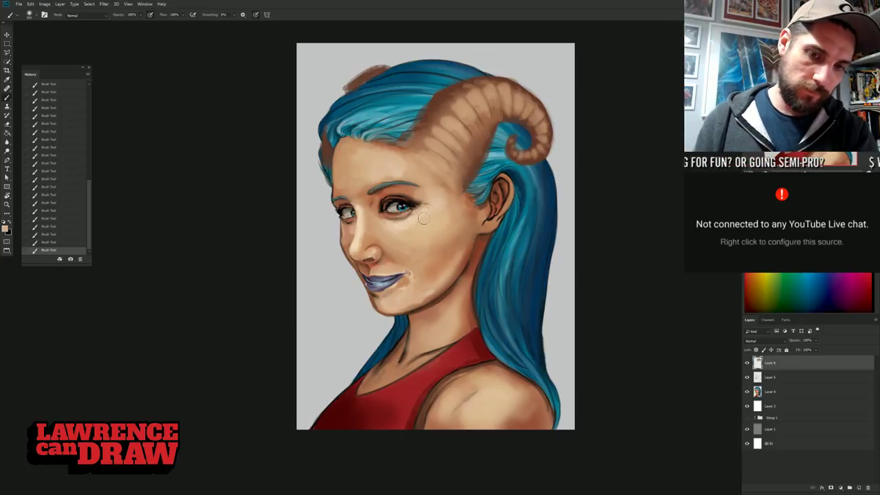
- Reduce the brush size and paint dark brown shading between the ridges along the horn's inner edge
right_click(468, 261)
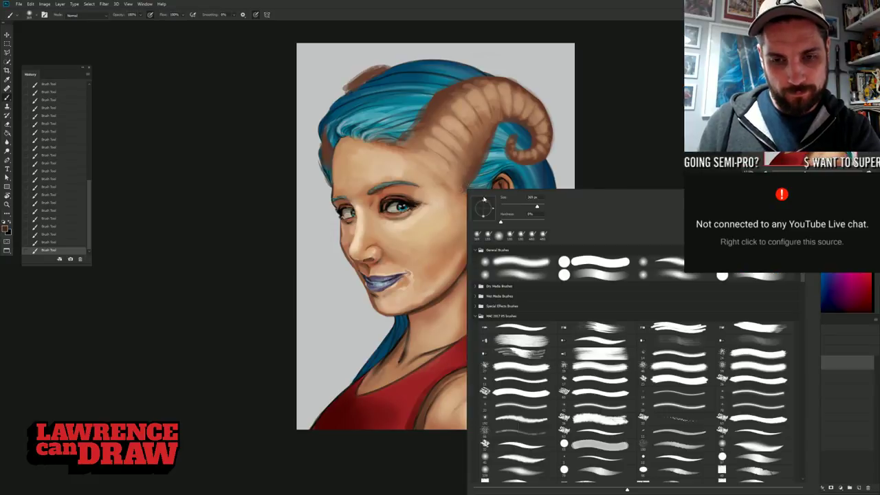
click(529, 206)
click(466, 185)
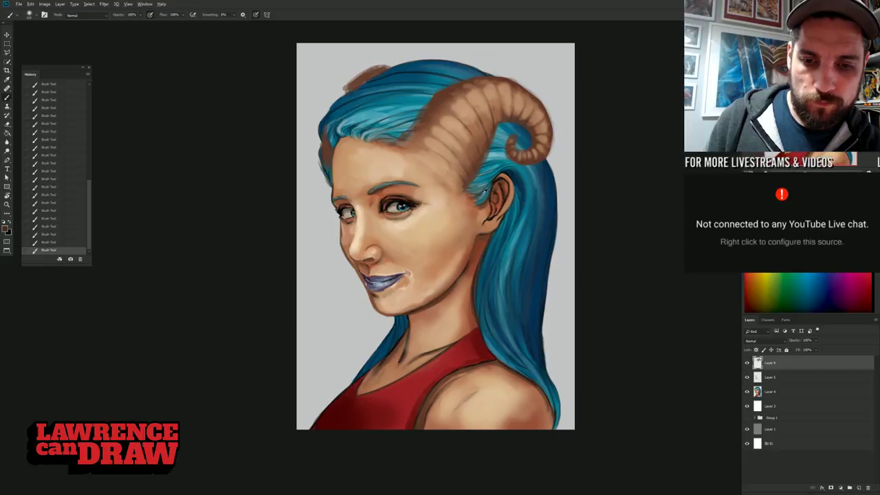
- Sample dark blue and teal from the hair and paint strands overlapping the horn's base beside the ear
alt+click(508, 170)
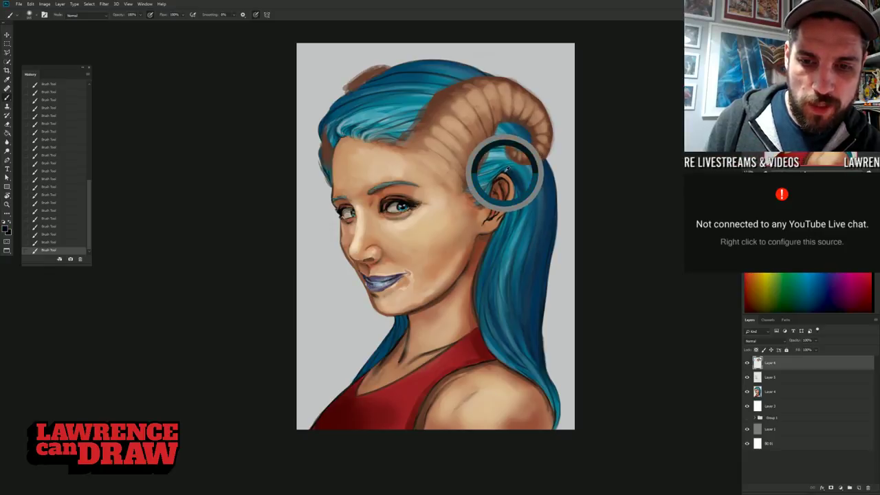
drag(484, 193, 460, 183)
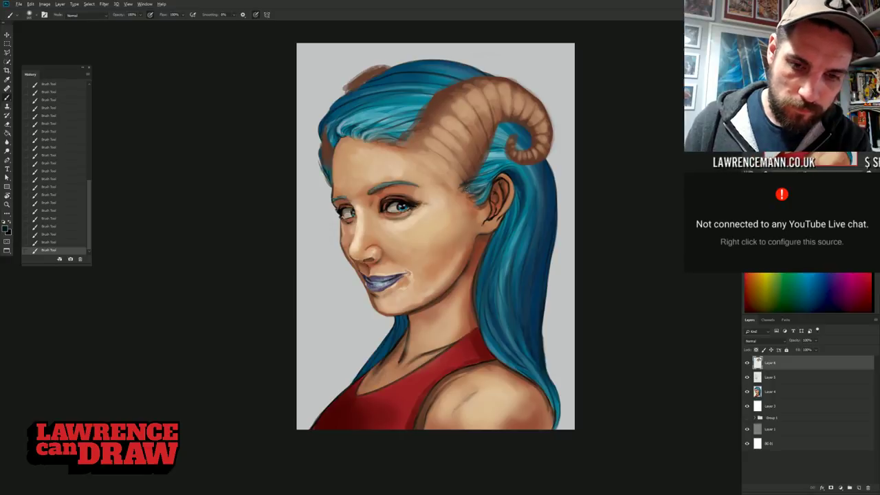
alt+click(481, 177)
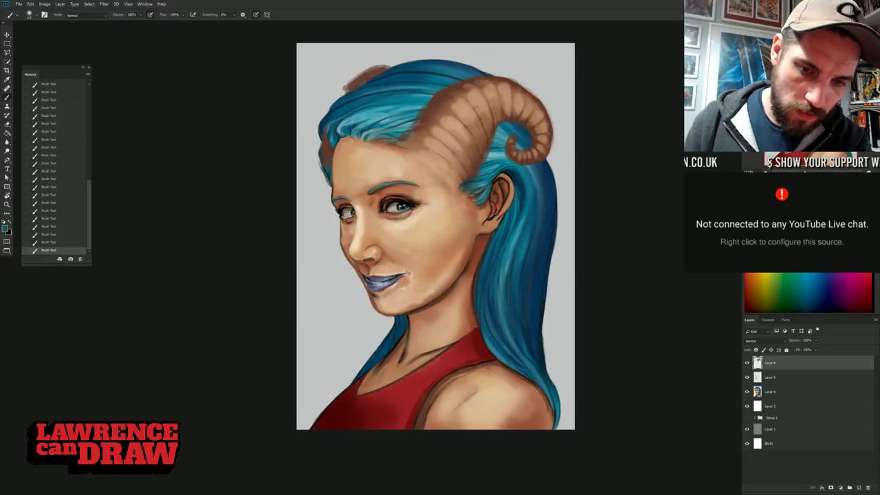
drag(464, 188, 482, 182)
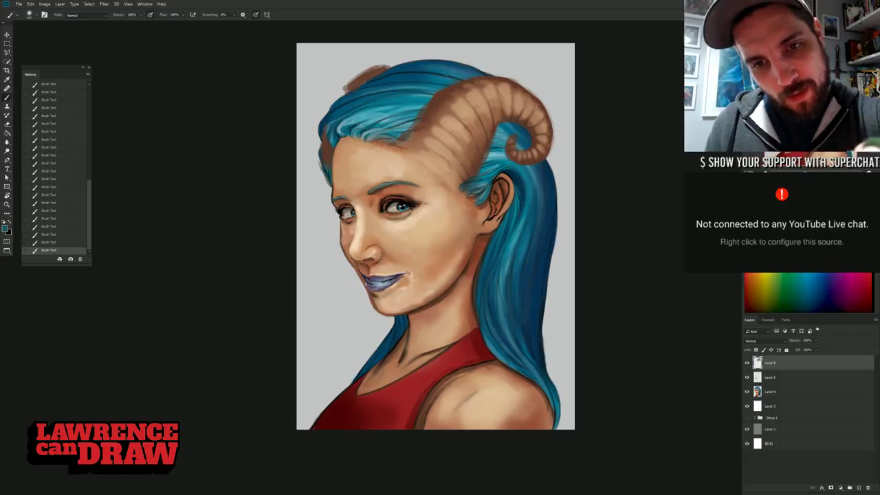
- Switch to the Eraser, adjust its size and trim the near horn's outer edge into a clean curve
key(e)
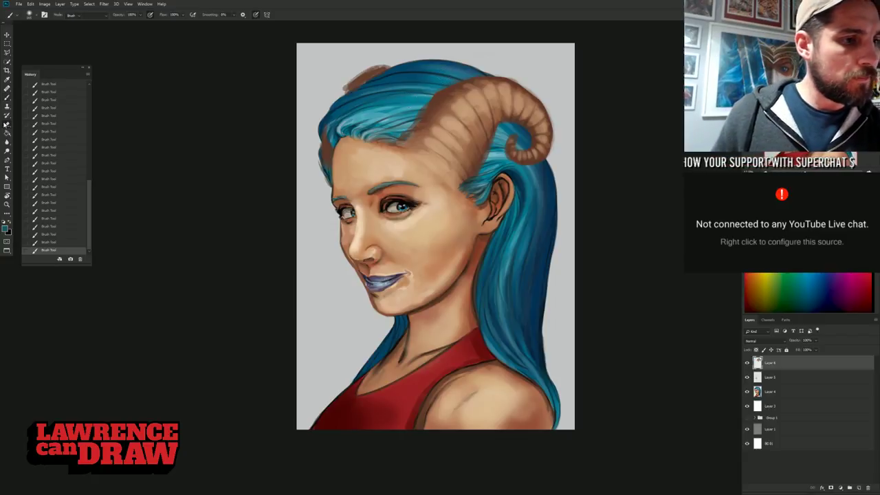
right_click(392, 116)
click(441, 132)
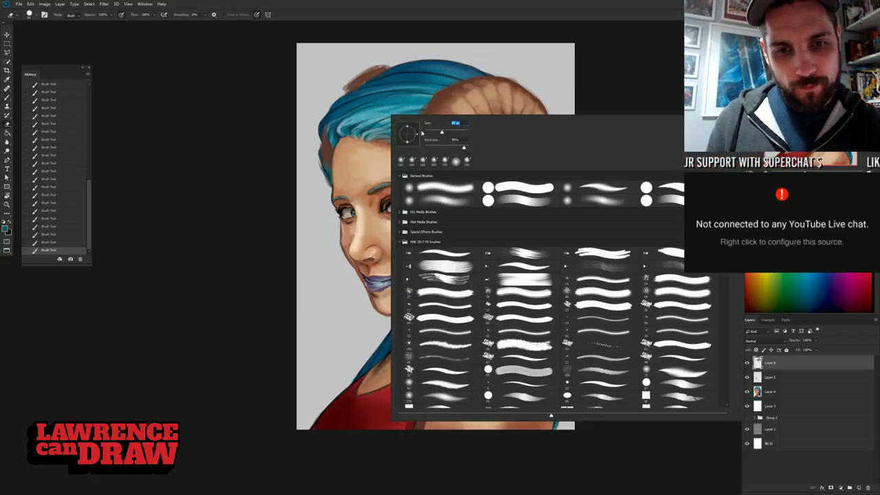
click(405, 277)
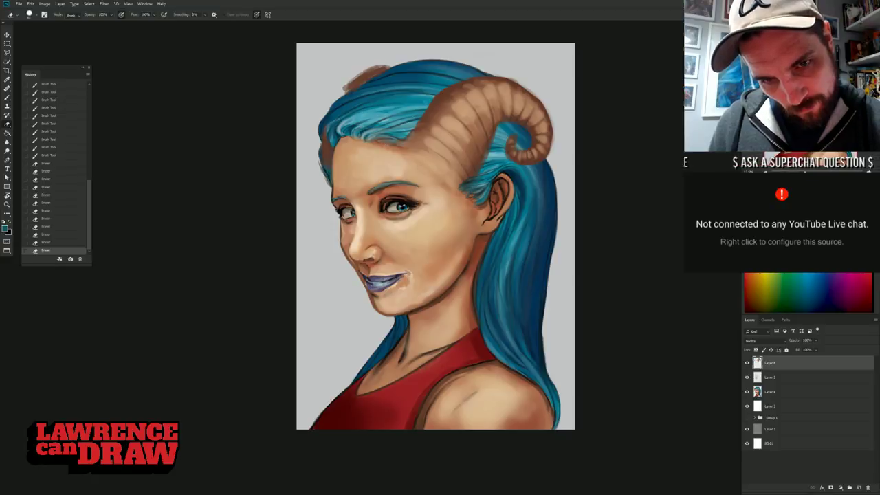
drag(426, 100, 435, 84)
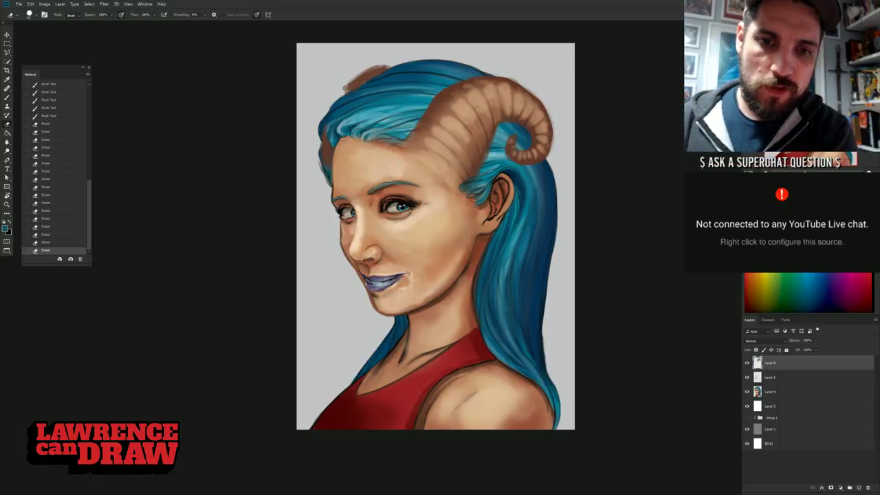
drag(463, 80, 479, 76)
drag(482, 76, 501, 73)
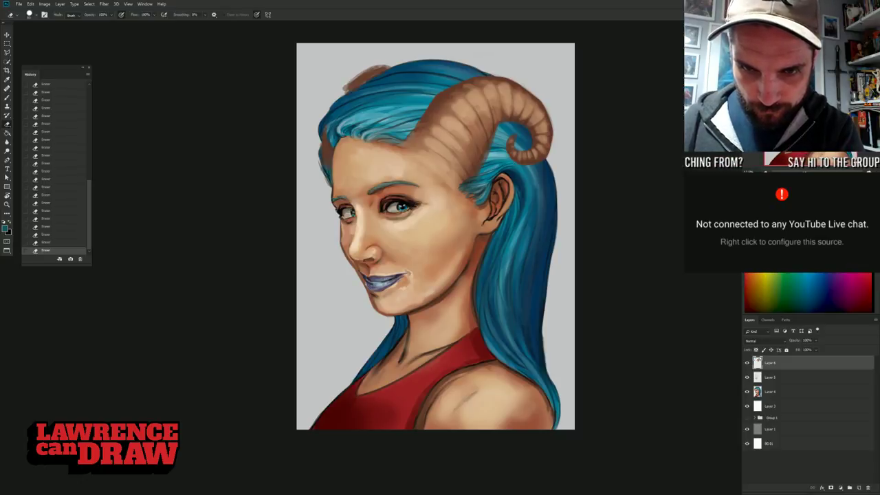
mouse_move(529, 91)
mouse_down()
mouse_move(551, 121)
mouse_move(552, 140)
mouse_up()
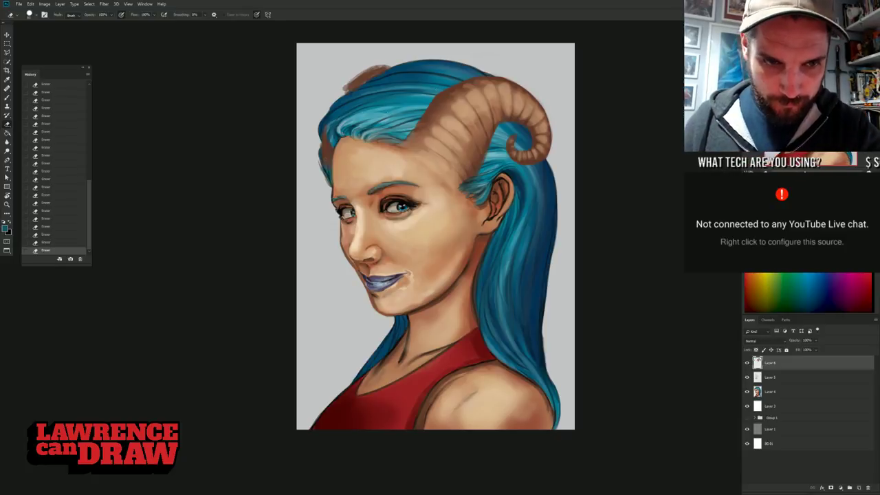
- Erase the excess of the far horn above the hair and refine the near horn's outer edge into ridge notches
drag(364, 69, 382, 66)
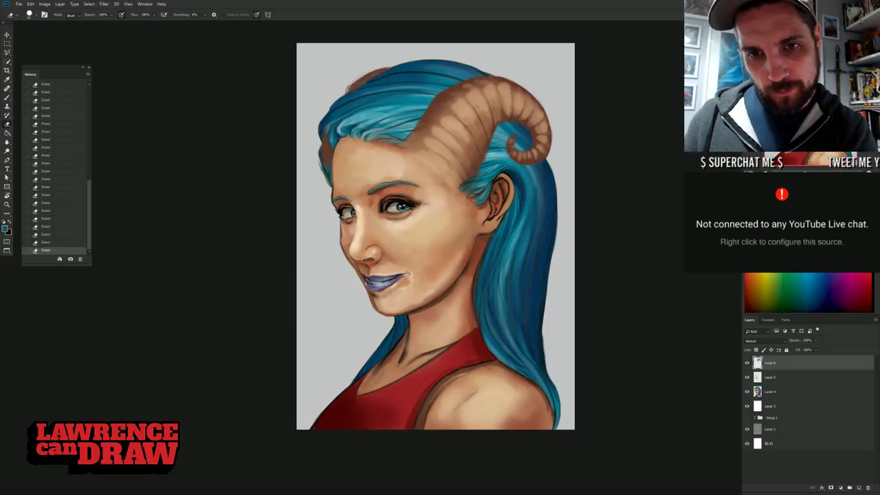
mouse_move(503, 81)
mouse_down()
mouse_move(544, 111)
mouse_move(496, 76)
mouse_up()
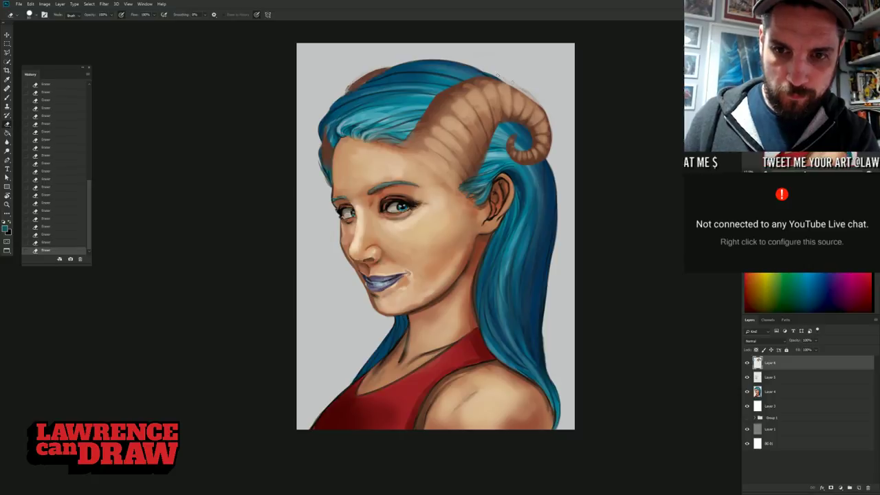
mouse_move(525, 92)
mouse_down()
mouse_move(558, 136)
mouse_move(540, 104)
mouse_move(554, 147)
mouse_move(549, 124)
mouse_up()
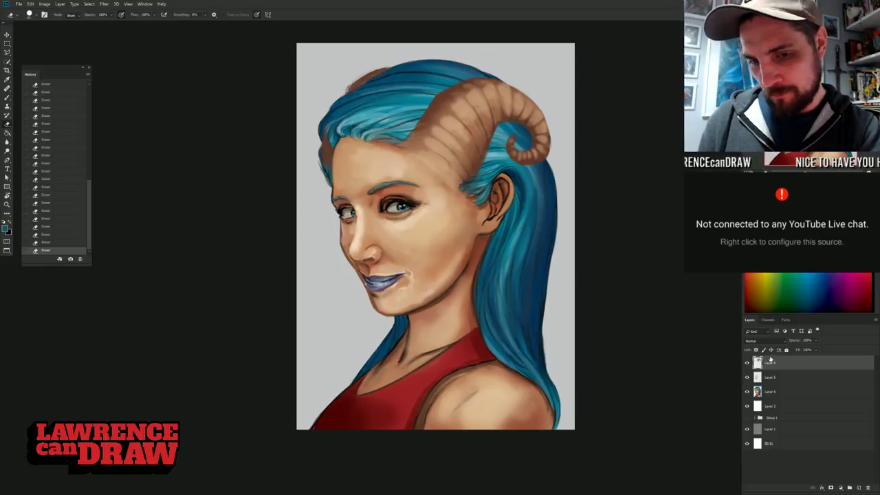
- Add a new layer directly beneath the portrait layer and fill it with black using the Paint Bucket
click(787, 406)
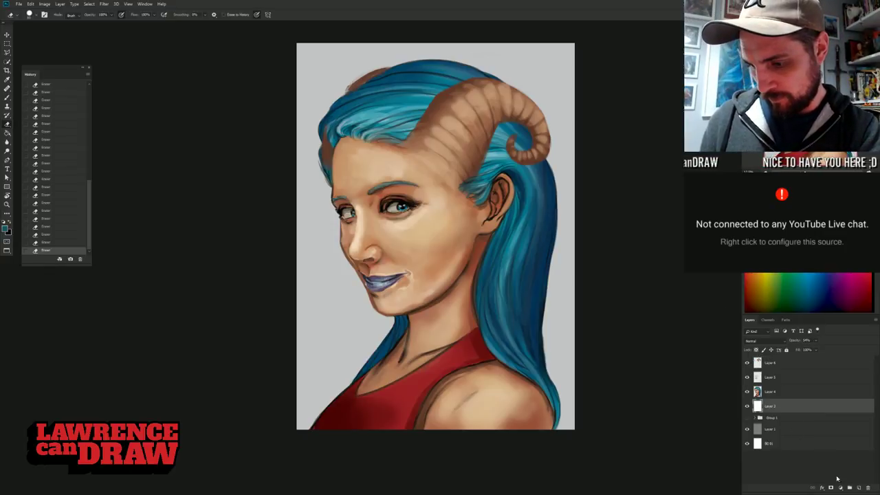
key(ctrl+shift+alt+n)
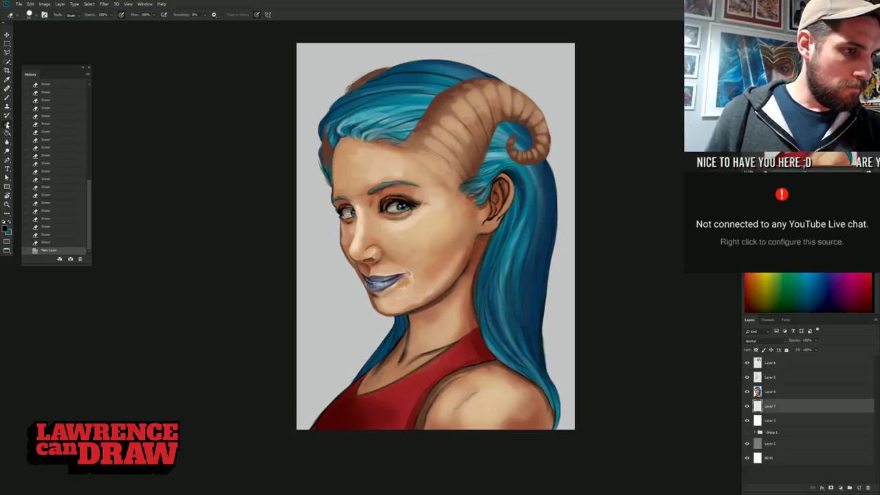
click(8, 140)
click(313, 225)
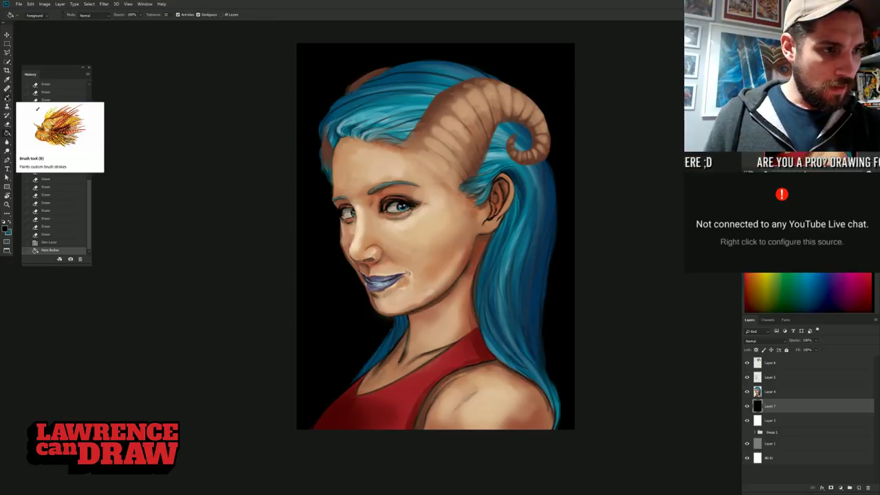
- Add a new layer above the black background, enlarge the soft Brush considerably and sample a colour from the canvas for the backdrop
click(7, 97)
click(858, 488)
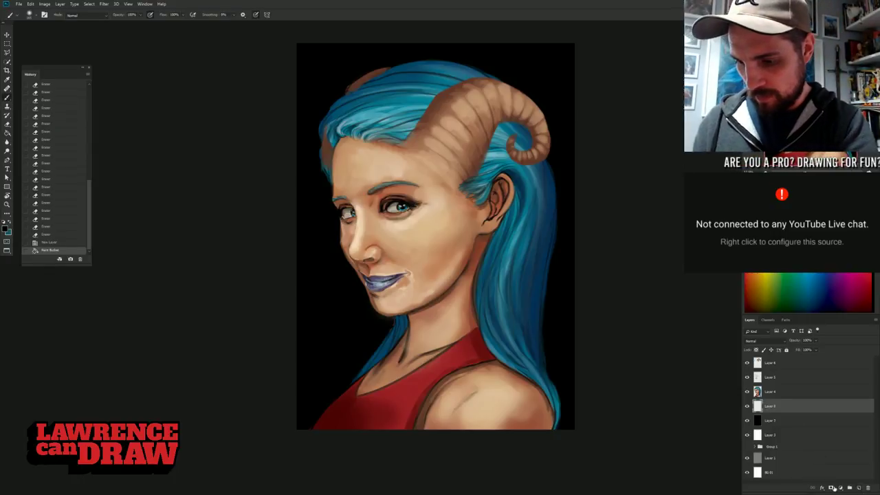
right_click(381, 217)
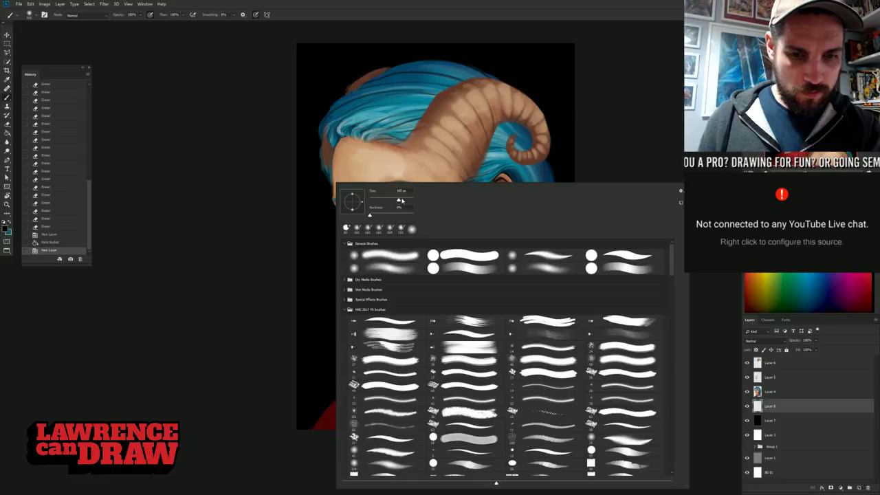
click(410, 200)
click(411, 200)
click(224, 103)
click(336, 233)
alt+click(318, 122)
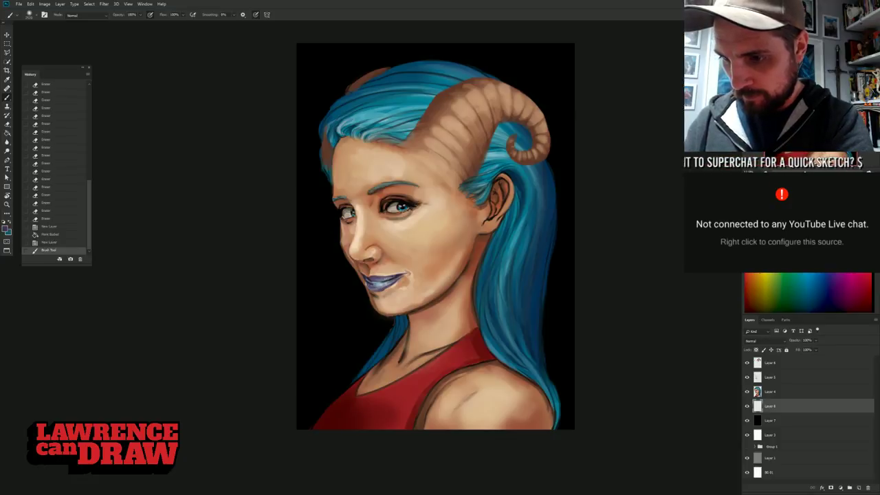
mouse_move(354, 271)
mouse_down()
mouse_move(359, 311)
mouse_move(350, 130)
mouse_move(337, 136)
mouse_move(319, 203)
mouse_up()
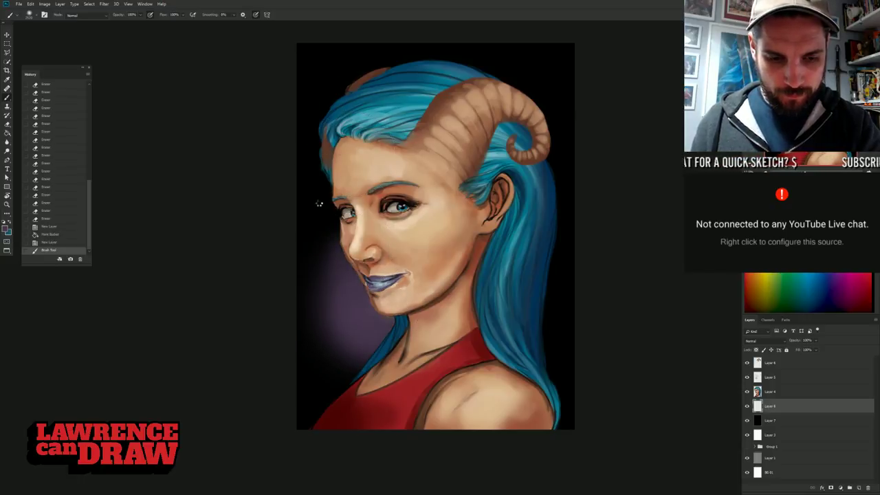
key(ctrl+z)
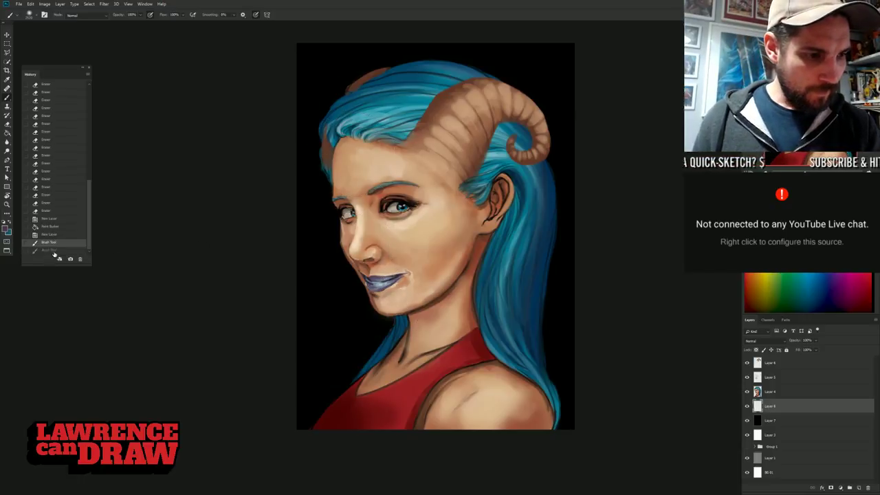
click(46, 235)
- Enlarge the soft Brush to its maximum size and paint a faint purple glow on the backdrop around the woman
right_click(406, 194)
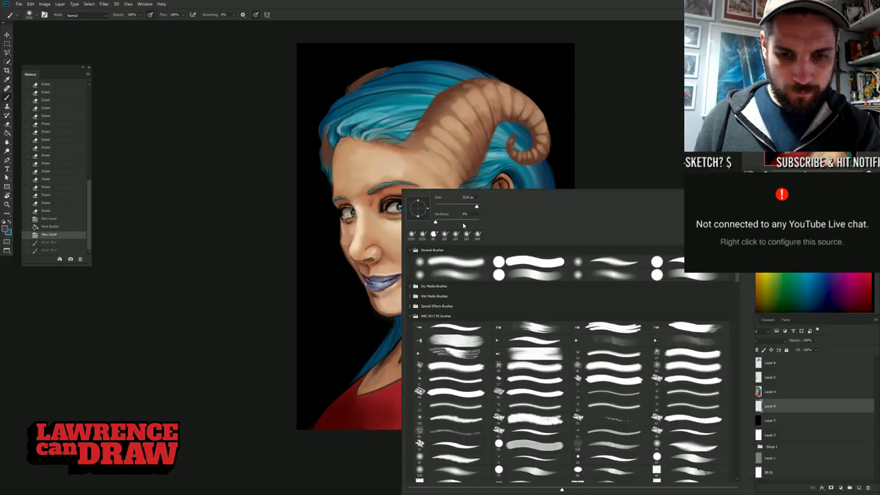
drag(478, 207, 481, 207)
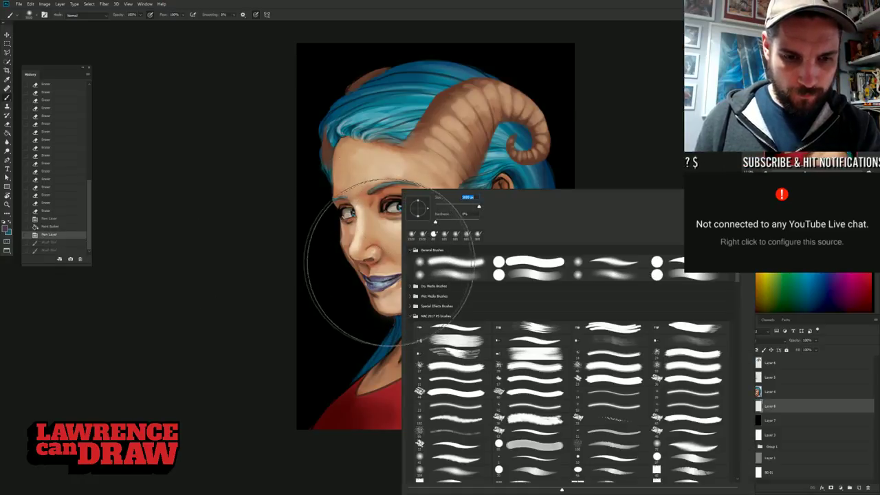
click(396, 264)
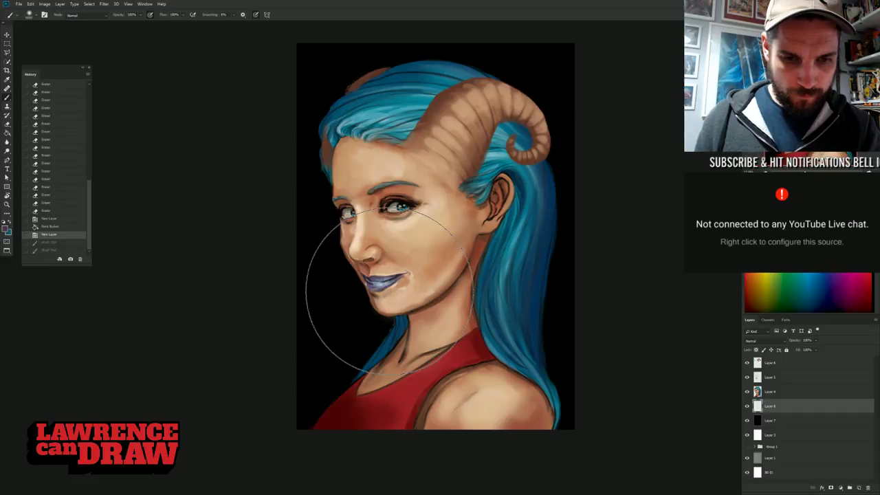
click(390, 290)
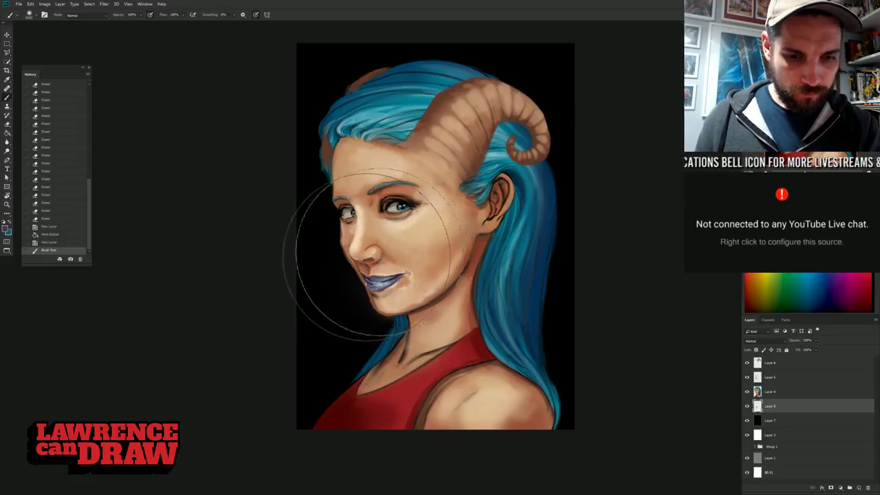
mouse_move(379, 214)
mouse_down()
mouse_move(357, 248)
mouse_move(385, 240)
mouse_up()
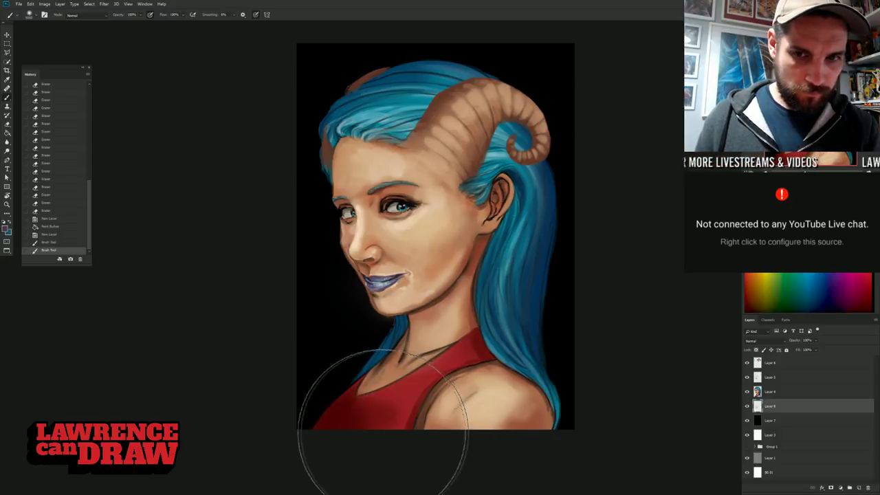
drag(368, 402, 371, 393)
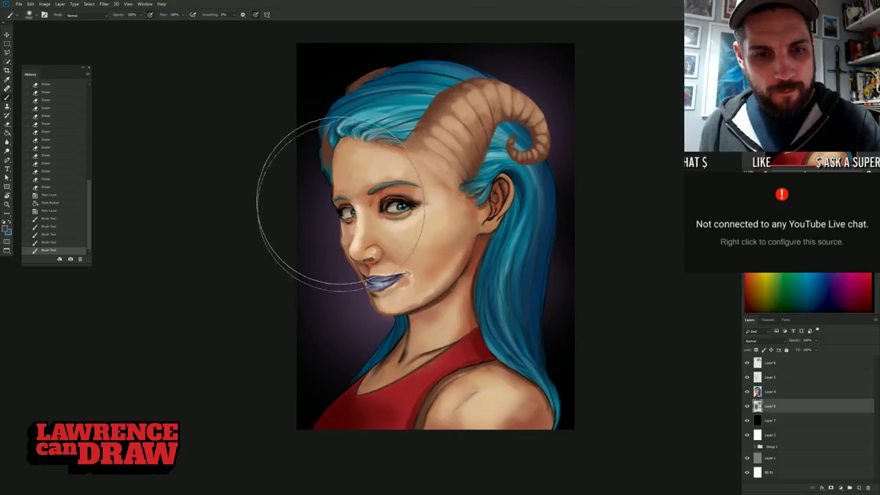
click(358, 281)
click(358, 281)
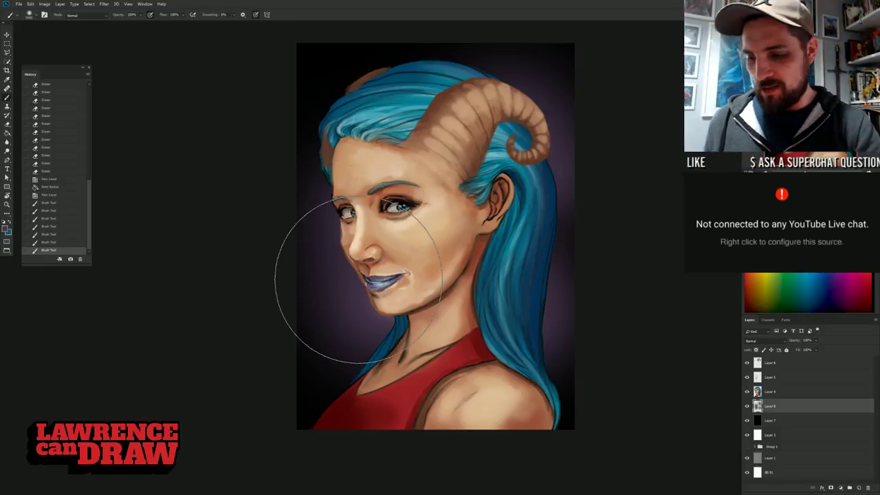
- Toggle Layer 5's visibility to compare the portrait, and merge Layer 5 with Layer 4
click(782, 365)
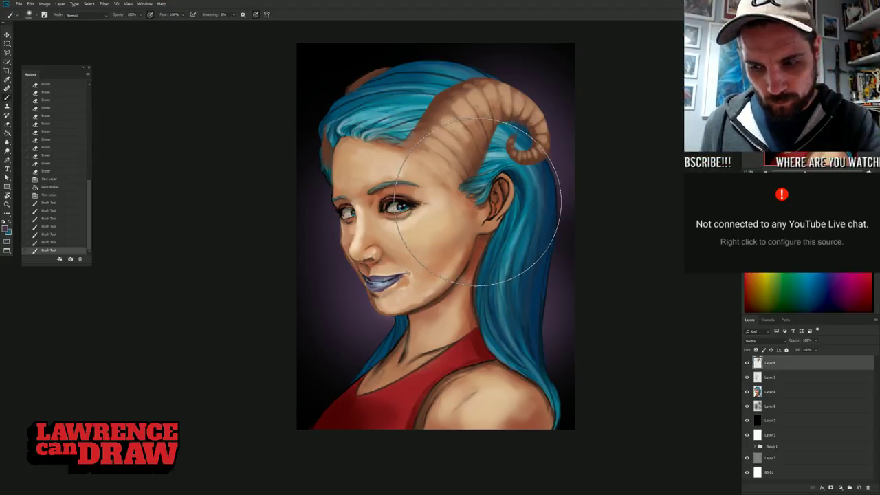
click(748, 378)
click(748, 378)
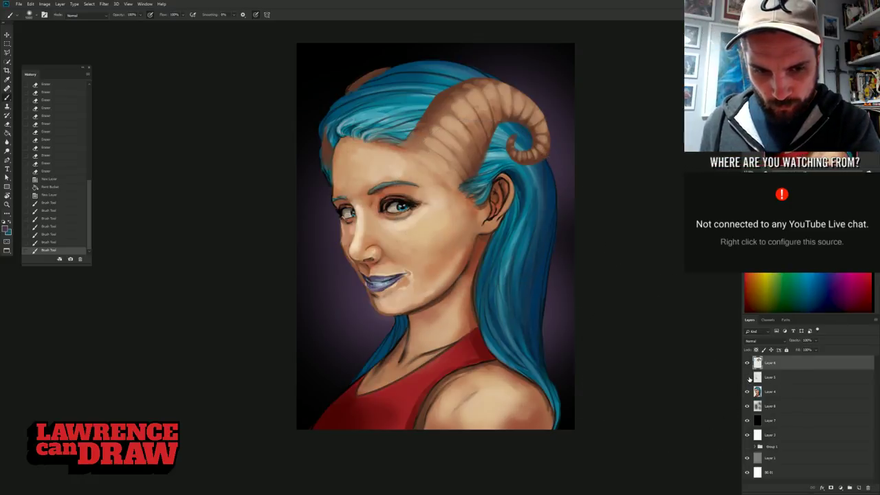
click(748, 377)
click(748, 378)
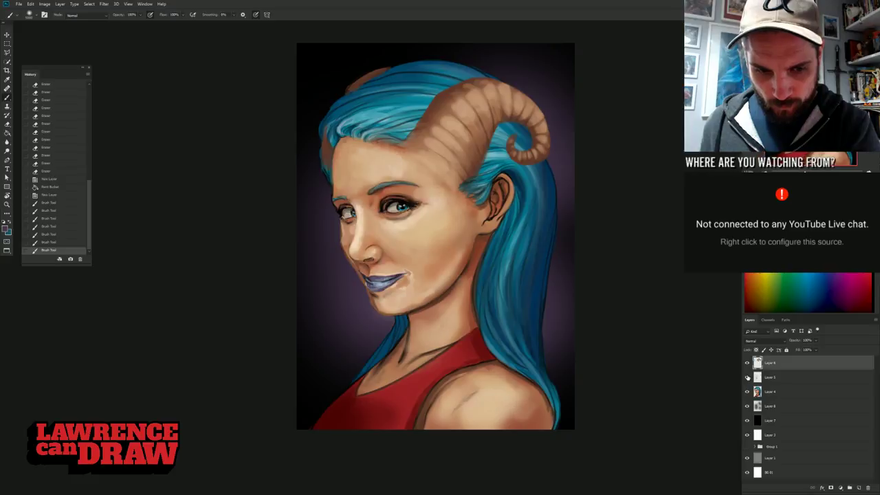
click(787, 378)
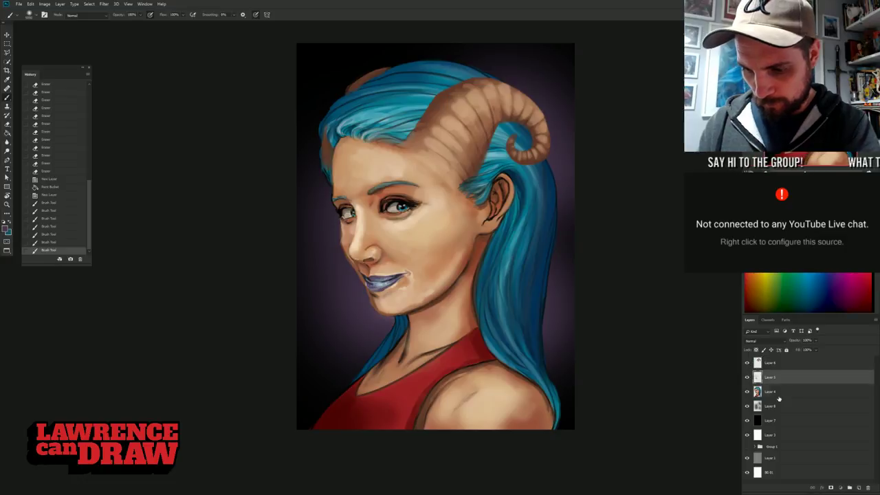
shift+click(780, 394)
key(ctrl+e)
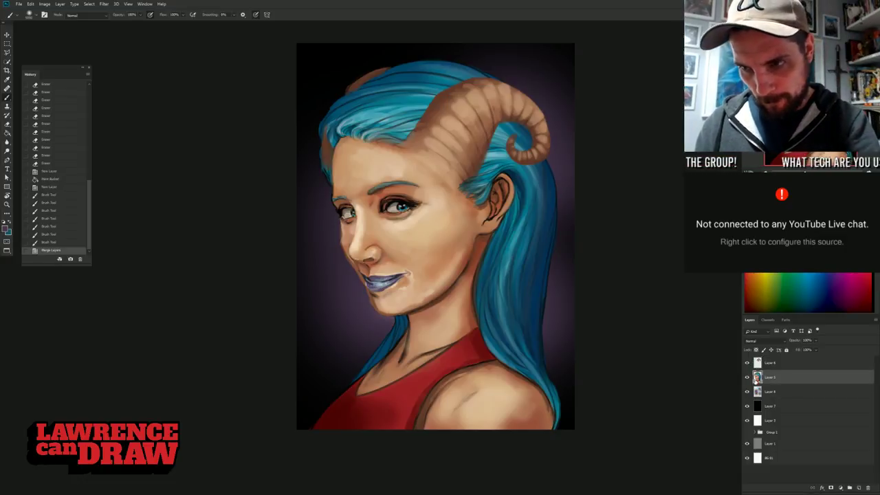
- Add a new layer clipped to the merged portrait layer and set a smaller Brush with 34% hardness
click(857, 488)
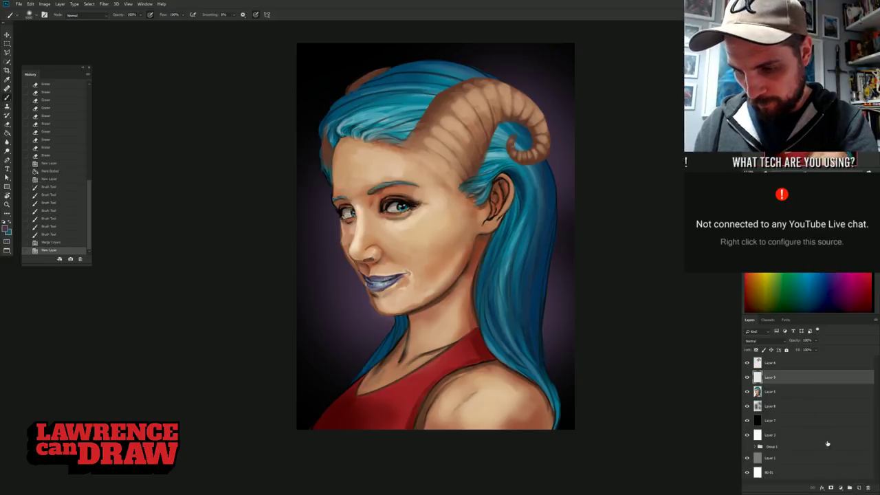
alt+click(791, 384)
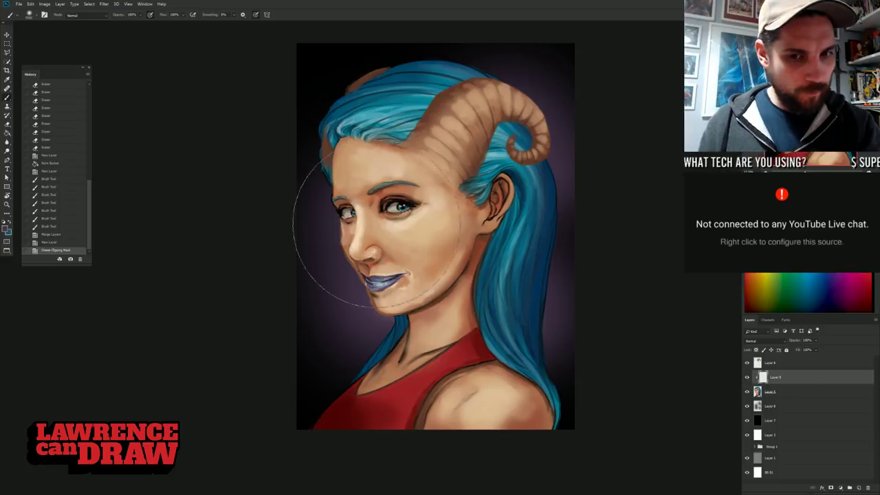
right_click(414, 178)
drag(489, 193, 473, 193)
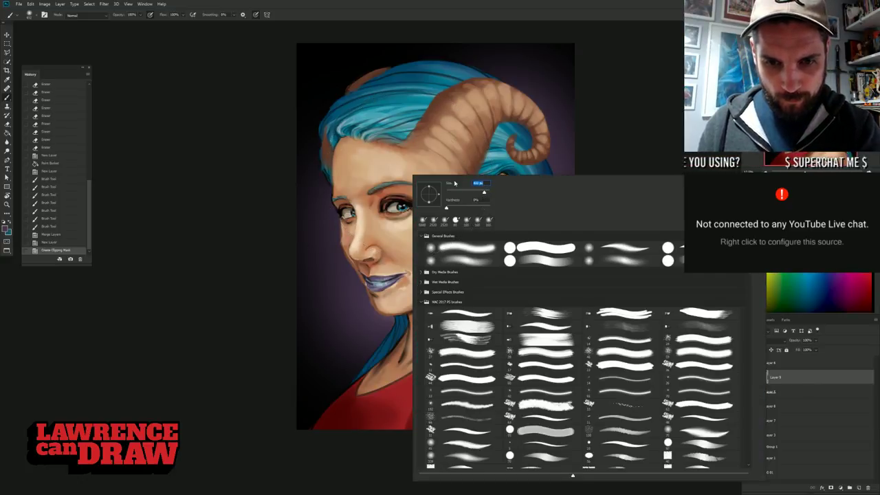
click(460, 207)
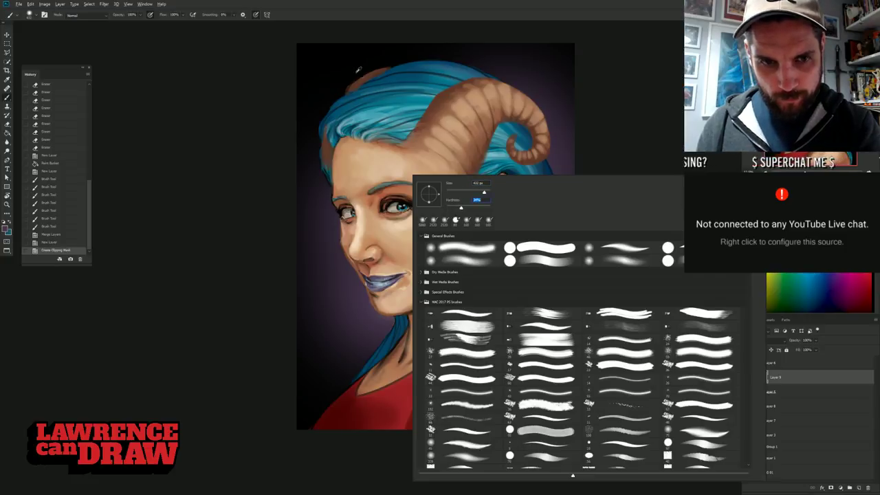
key(Return)
- Paint dark shadows onto the hair beneath the near horn's base and curl, and beside the far horn
mouse_move(490, 138)
mouse_down()
mouse_move(487, 162)
mouse_move(469, 175)
mouse_up()
mouse_move(471, 172)
mouse_down()
mouse_move(490, 137)
mouse_move(511, 124)
mouse_move(501, 128)
mouse_move(516, 124)
mouse_move(528, 162)
mouse_up()
mouse_move(543, 158)
mouse_down()
mouse_move(516, 166)
mouse_move(509, 145)
mouse_up()
drag(508, 145, 520, 165)
mouse_move(323, 145)
mouse_down()
mouse_move(326, 135)
mouse_move(326, 157)
mouse_up()
drag(476, 175, 498, 135)
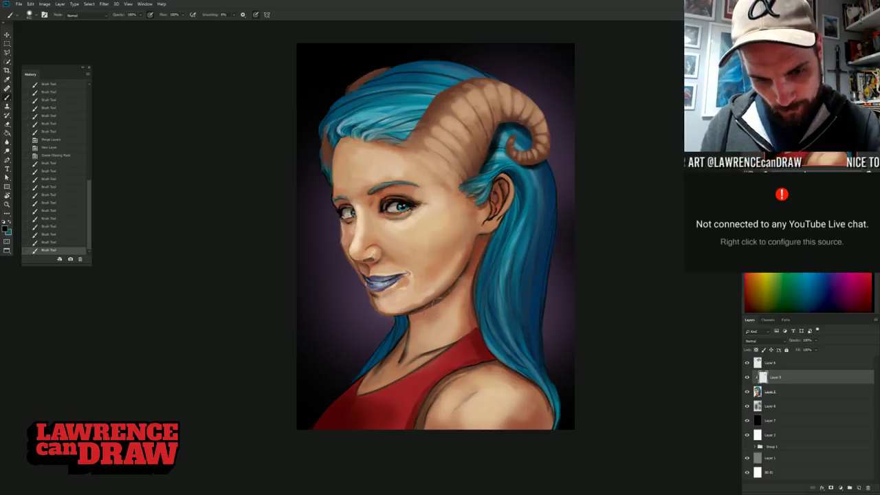
- Paint black shadows under the jaw, down the neck beside the hair, and onto the shoulder beneath the hair
drag(453, 289, 404, 320)
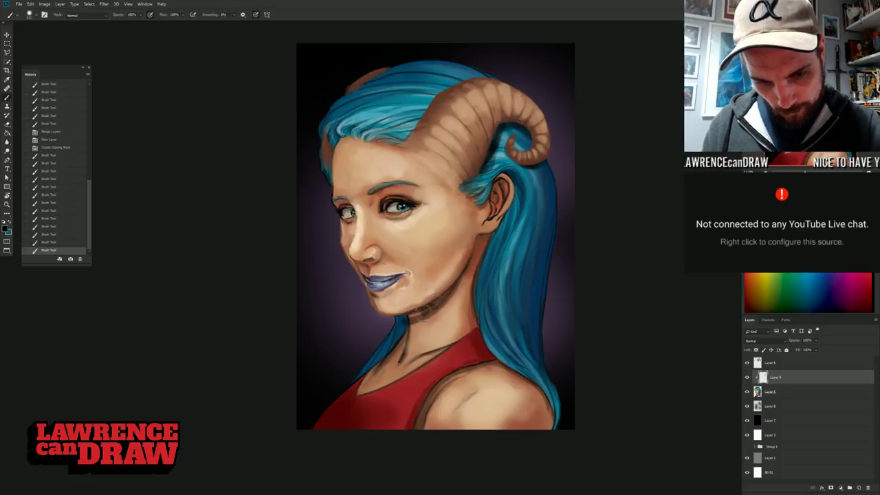
drag(433, 305, 415, 319)
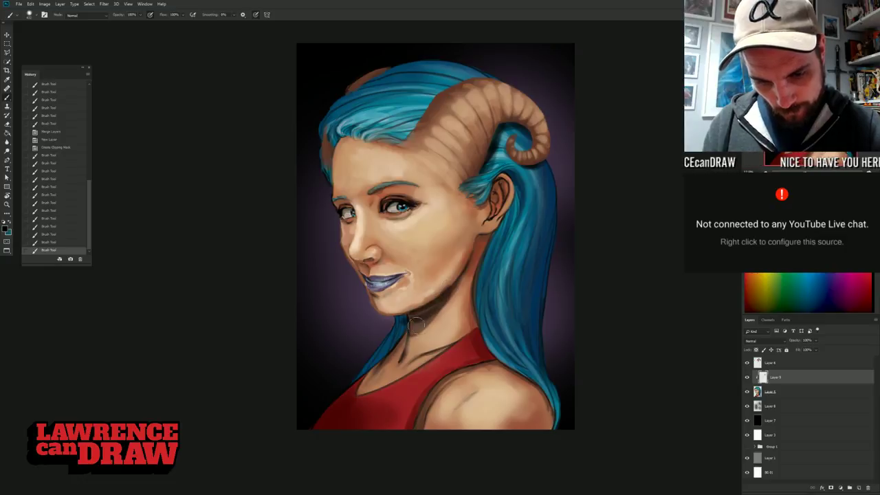
drag(480, 292, 484, 350)
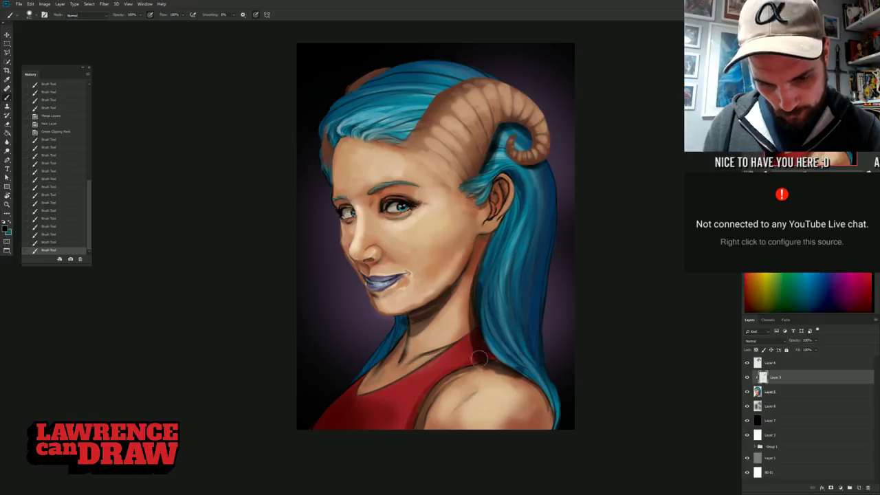
mouse_move(495, 358)
mouse_down()
mouse_move(513, 373)
mouse_move(517, 430)
mouse_up()
mouse_move(425, 322)
mouse_down()
mouse_move(434, 302)
mouse_move(407, 325)
mouse_move(452, 283)
mouse_move(403, 340)
mouse_move(425, 306)
mouse_up()
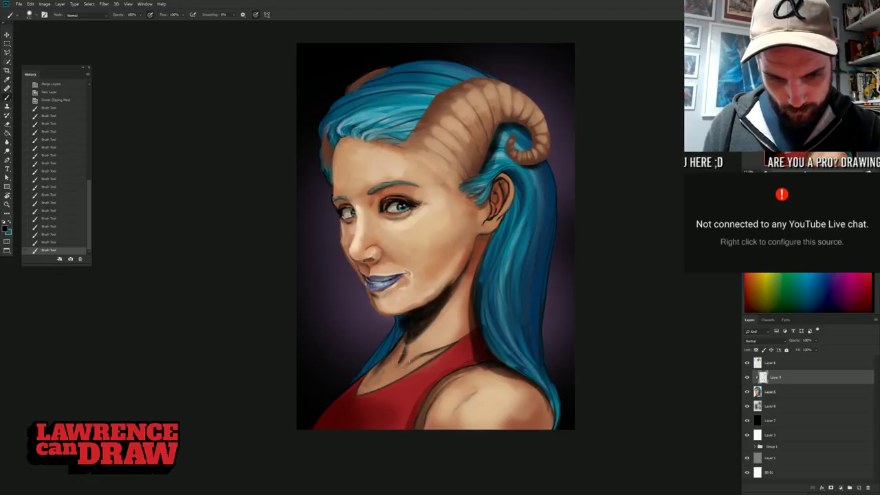
- Switch to the Eraser, trim the shadow along the neck, and enlarge the Eraser to clean the shadow on the red top
click(8, 126)
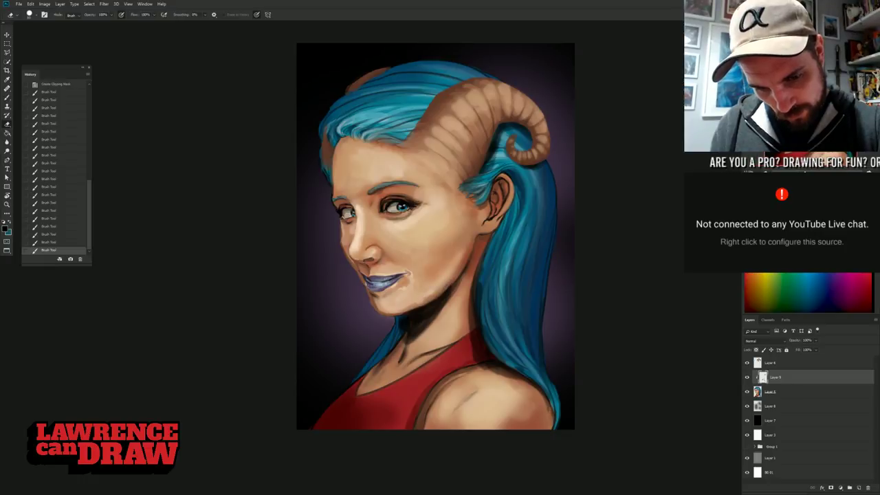
mouse_move(402, 321)
mouse_down()
mouse_move(402, 333)
mouse_move(406, 314)
mouse_move(402, 336)
mouse_up()
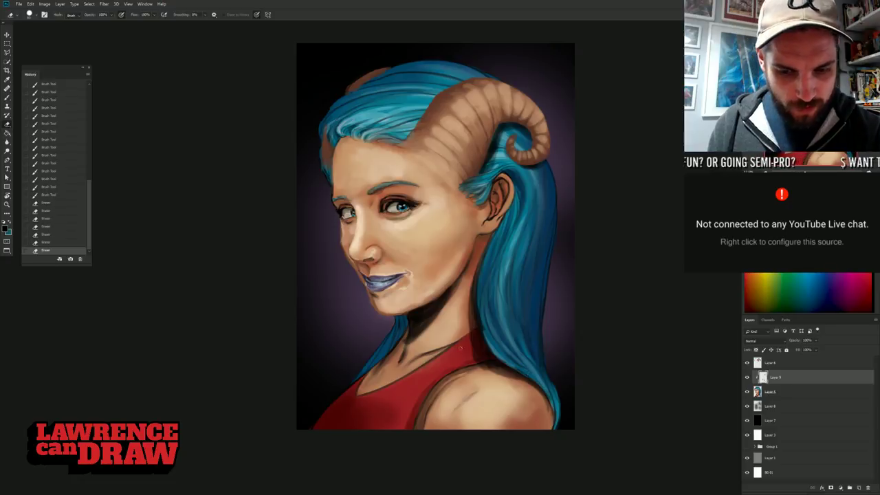
right_click(447, 331)
click(508, 207)
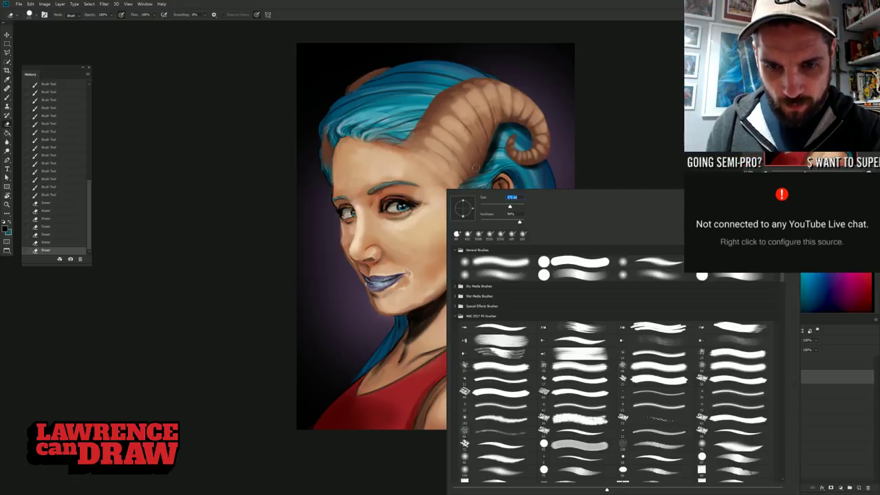
click(475, 169)
drag(460, 323, 465, 352)
- Soften the jaw, neck and shoulder shadows using the Eraser at 0% hardness, and lower the shadow layer's opacity
right_click(455, 319)
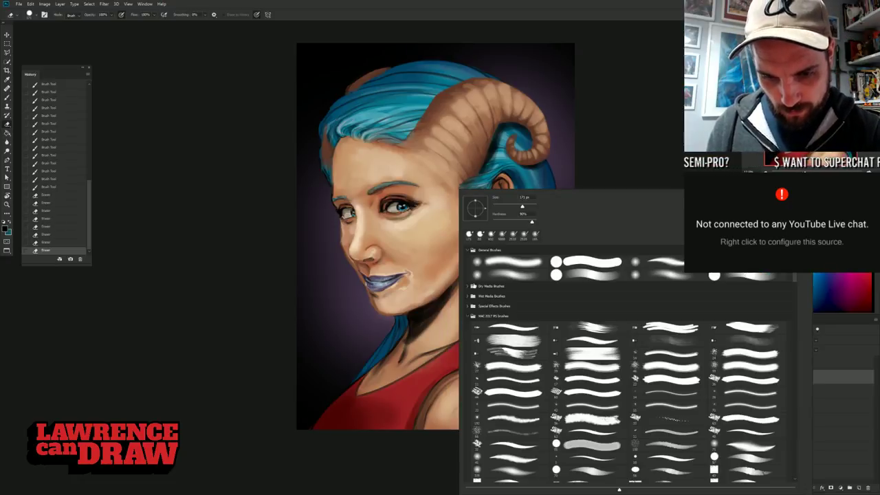
click(500, 224)
drag(448, 294, 458, 279)
right_click(451, 190)
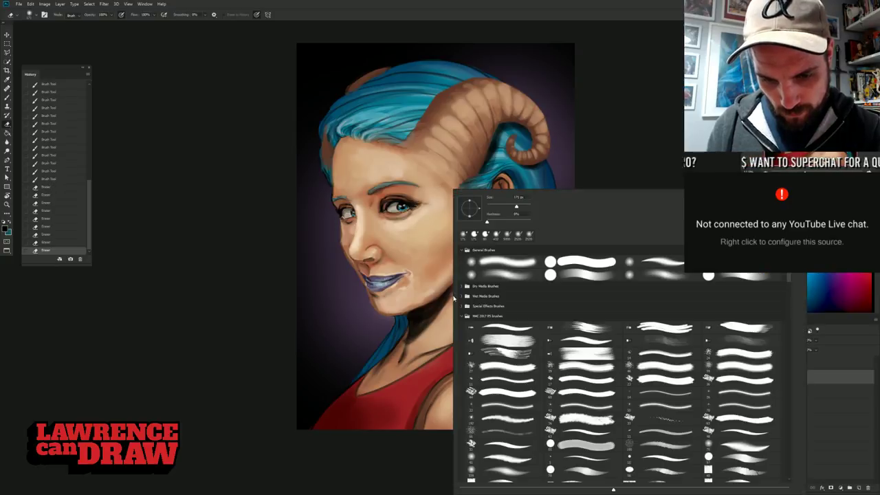
key(Return)
click(453, 349)
mouse_move(475, 359)
mouse_down()
mouse_move(509, 376)
mouse_move(556, 427)
mouse_up()
mouse_move(475, 323)
mouse_down()
mouse_move(484, 365)
mouse_move(474, 342)
mouse_move(504, 386)
mouse_move(488, 371)
mouse_up()
mouse_move(450, 291)
mouse_down()
mouse_move(406, 349)
mouse_move(422, 336)
mouse_move(391, 352)
mouse_move(373, 320)
mouse_up()
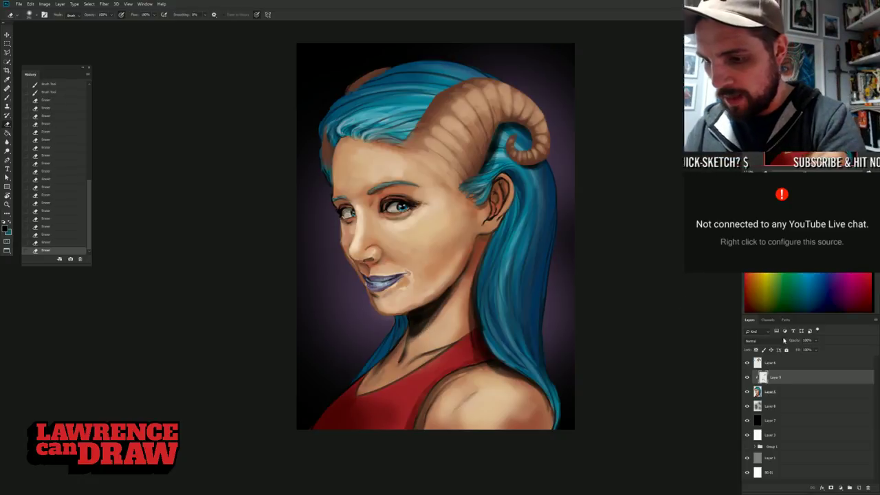
drag(797, 340, 789, 340)
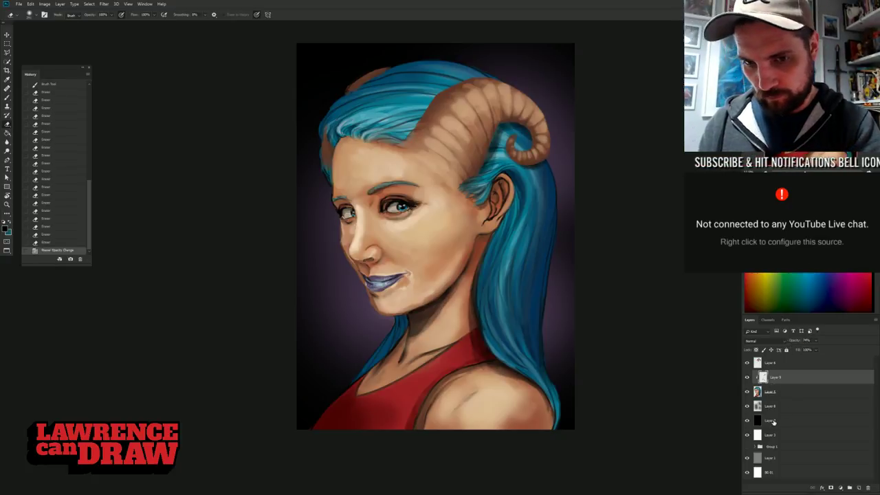
- Add a new layer clipped to the horn layer, Layer 6, and switch to a much larger Brush
click(799, 364)
click(859, 487)
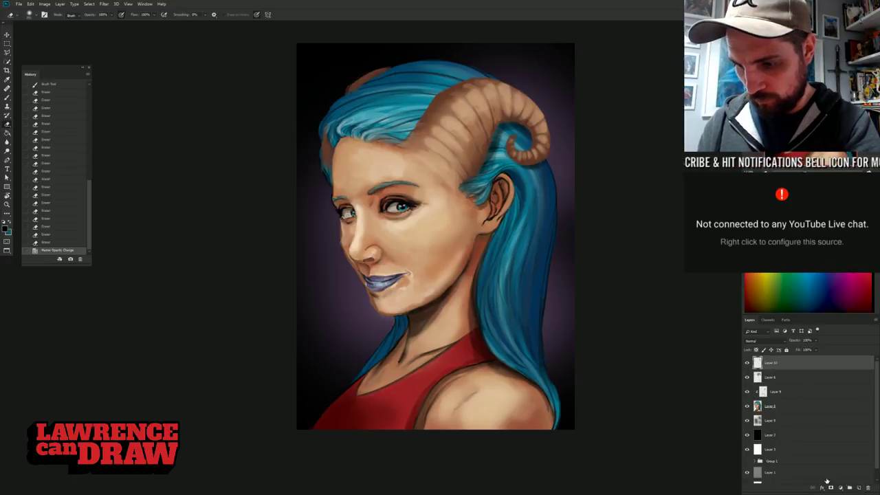
alt+click(782, 369)
key(b)
right_click(400, 154)
drag(473, 172, 476, 171)
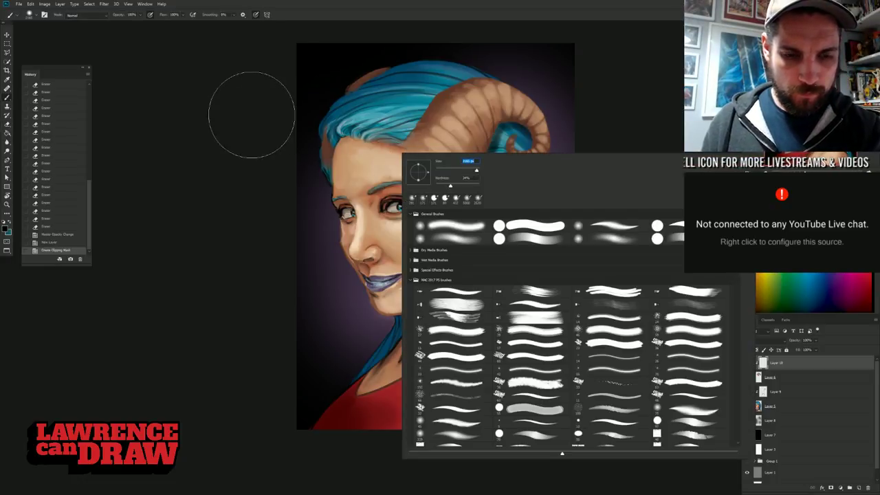
- Merge the horn and figure layers with their clipped shadow layers, and add a new layer clipped to the merged one
drag(288, 165, 337, 167)
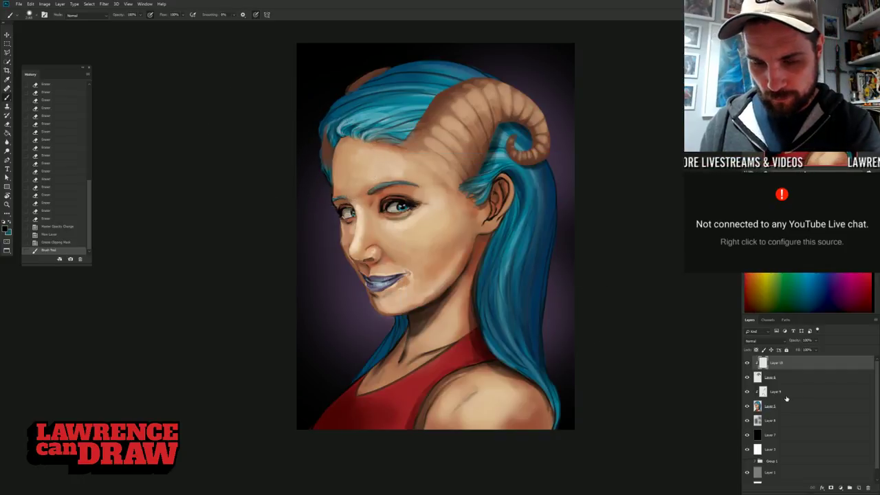
shift+click(790, 406)
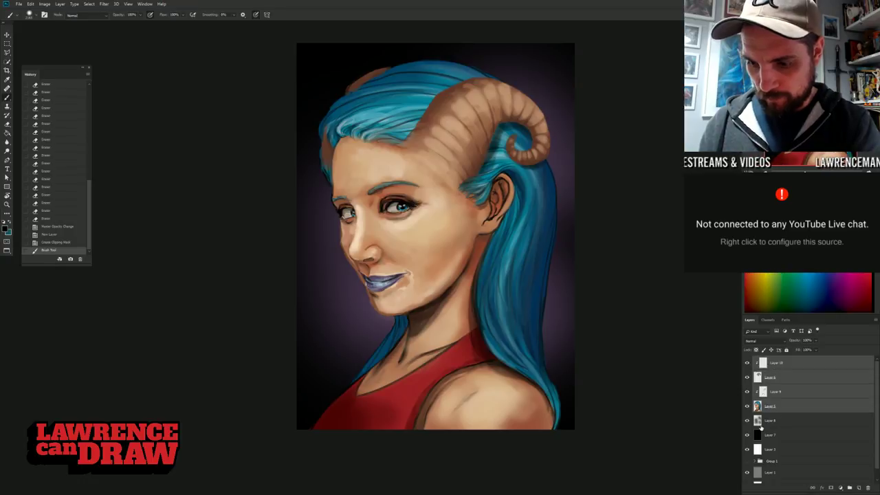
key(ctrl+e)
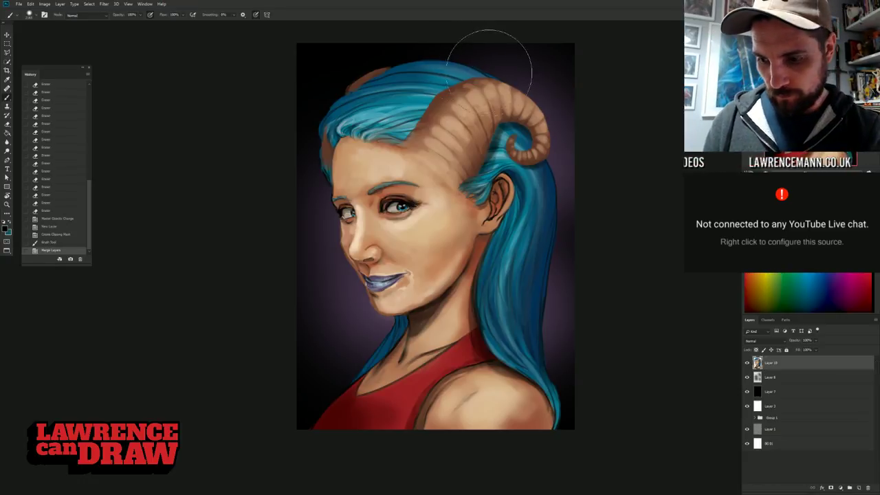
click(858, 487)
alt+click(796, 368)
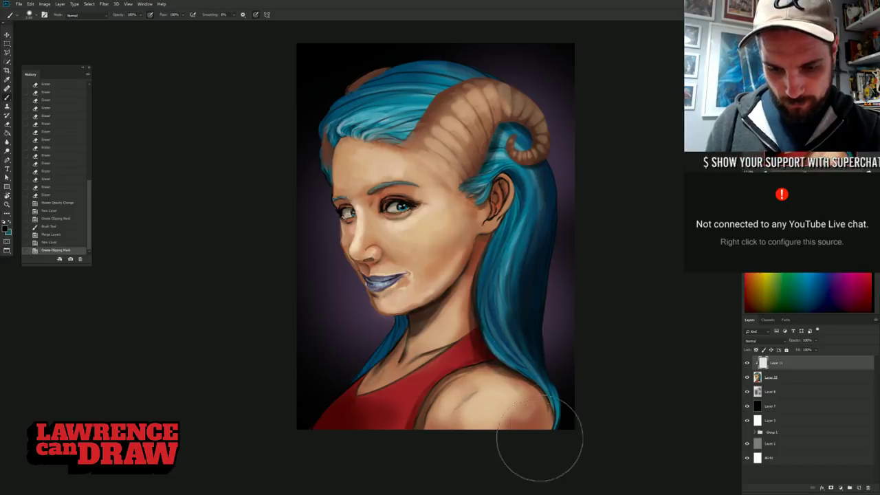
- Darken the outer edges of the horn, hair, face and red top with a large soft black Brush
click(536, 97)
click(554, 120)
click(548, 152)
click(518, 80)
click(486, 65)
click(385, 61)
mouse_move(355, 62)
mouse_down()
mouse_move(316, 103)
mouse_move(308, 150)
mouse_move(316, 182)
mouse_move(326, 163)
mouse_move(325, 195)
mouse_up()
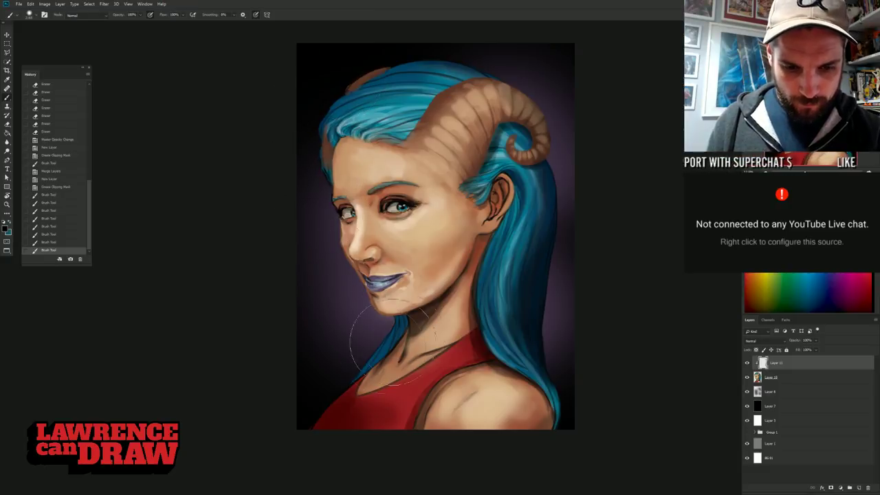
drag(365, 360, 346, 375)
drag(290, 424, 305, 442)
drag(432, 416, 414, 462)
mouse_move(429, 415)
mouse_down()
mouse_move(411, 462)
mouse_move(407, 455)
mouse_up()
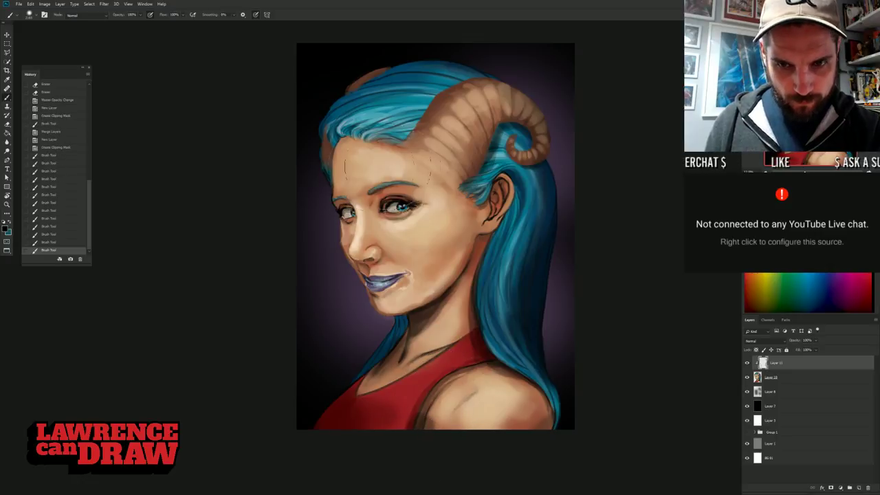
- Reduce the Brush size and shade the horn's inner curve, its curled tip and the hair beneath it in black
right_click(471, 192)
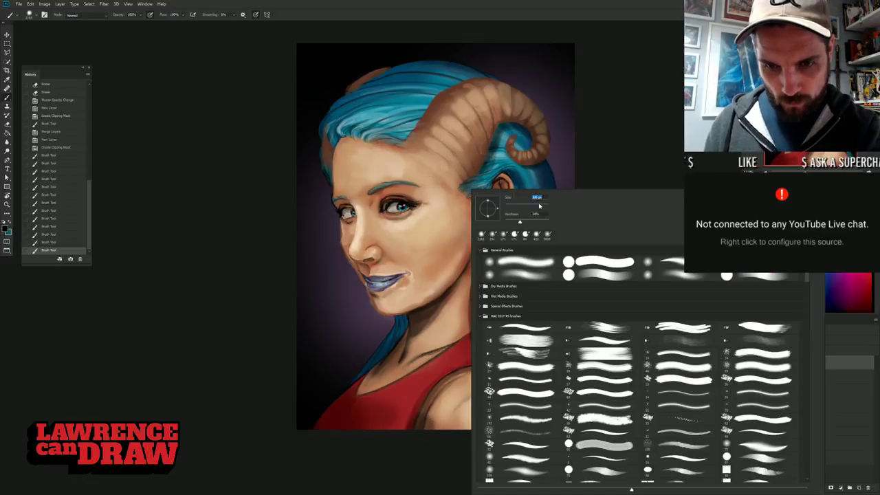
drag(530, 143, 507, 128)
mouse_move(529, 134)
mouse_down()
mouse_move(495, 128)
mouse_move(486, 148)
mouse_move(496, 125)
mouse_move(473, 178)
mouse_move(493, 151)
mouse_up()
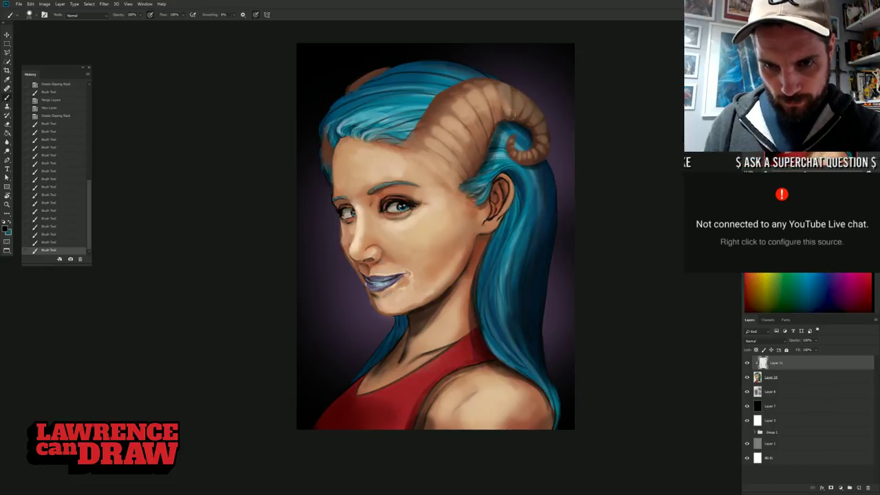
mouse_move(523, 123)
mouse_down()
mouse_move(537, 147)
mouse_move(493, 129)
mouse_move(469, 172)
mouse_up()
click(537, 145)
drag(548, 145, 527, 166)
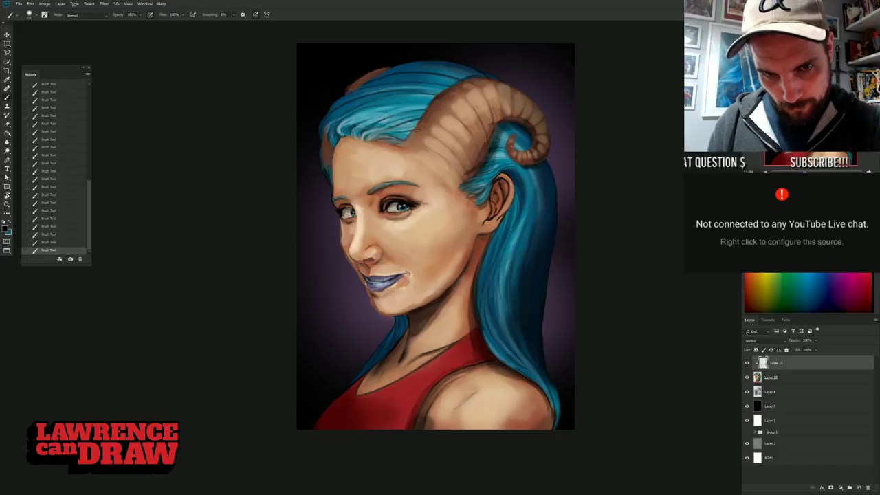
- Sample the horn's tan tone and use a smaller Brush to paint ridges, highlights and small bumps along the near horn
alt+click(443, 118)
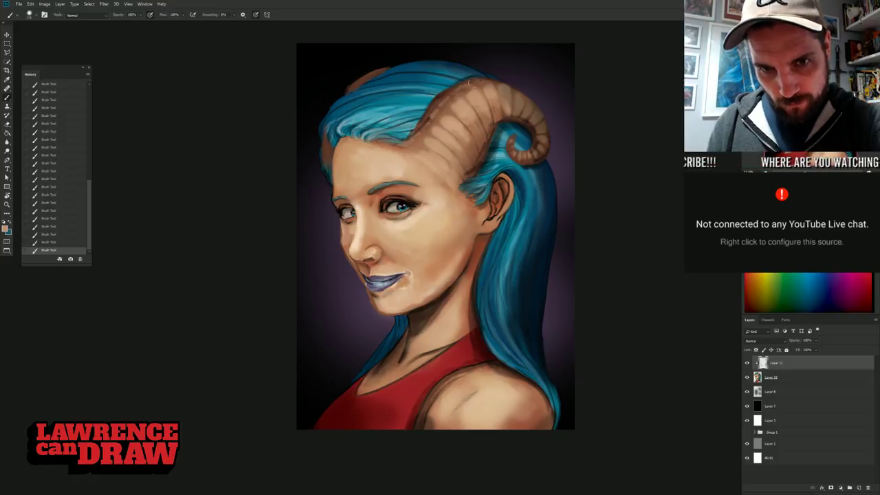
right_click(446, 111)
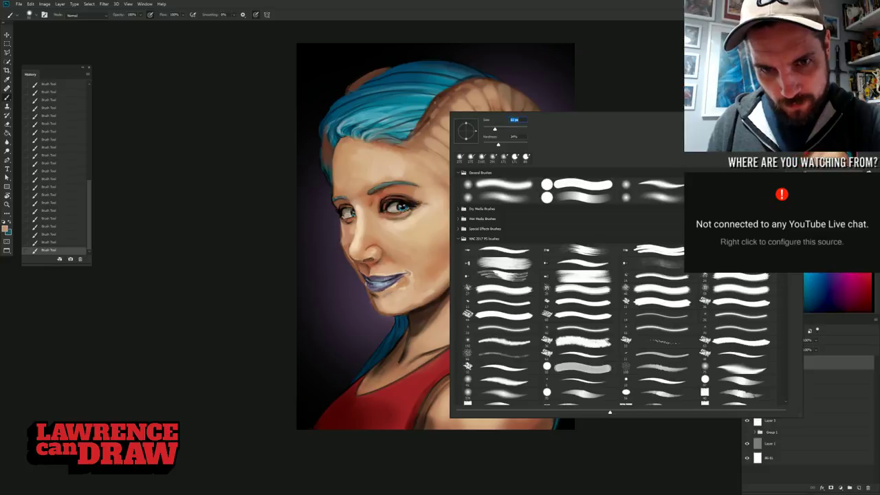
key(Escape)
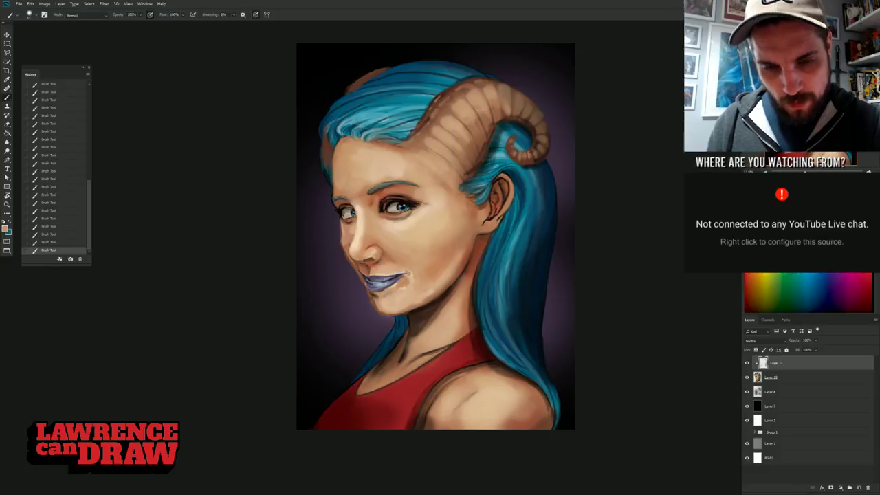
right_click(437, 112)
key(Escape)
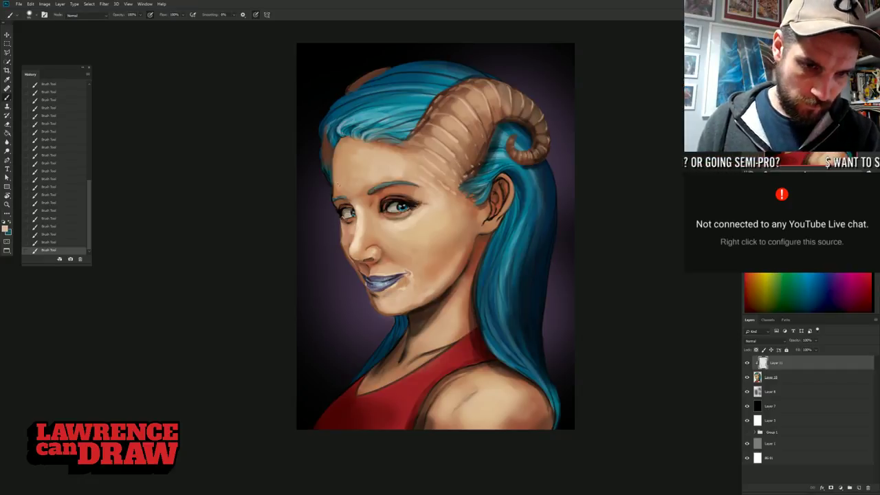
- Paint ridges on the far horn with a sampled reddish brown, and add blue strands across the top of the hair
alt+click(382, 143)
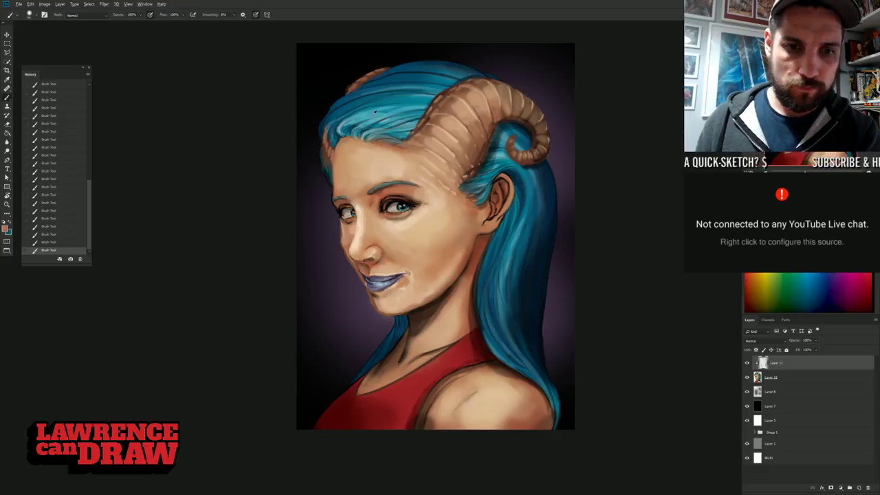
mouse_move(419, 81)
mouse_down()
mouse_move(355, 90)
mouse_move(448, 81)
mouse_move(380, 79)
mouse_move(466, 68)
mouse_up()
drag(401, 64, 487, 74)
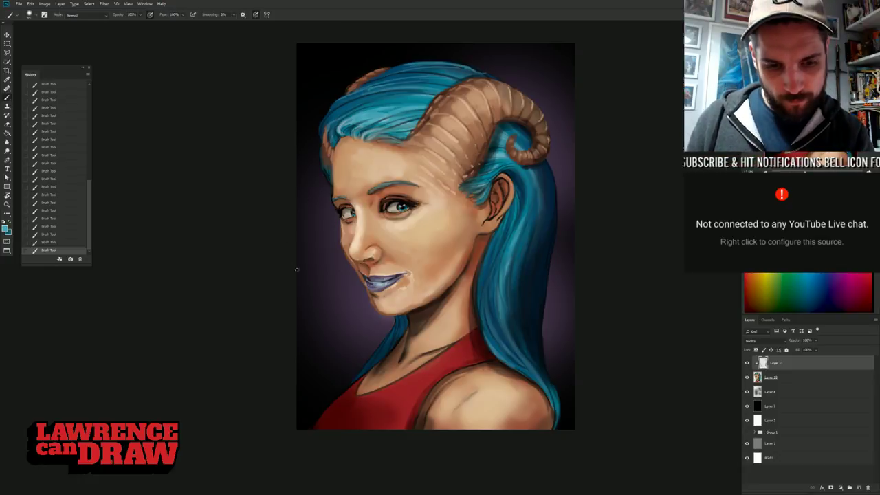
- Refine the edges of the nose, mouth, chin and shoulder beside the red top with skin tones sampled from the face
alt+click(350, 251)
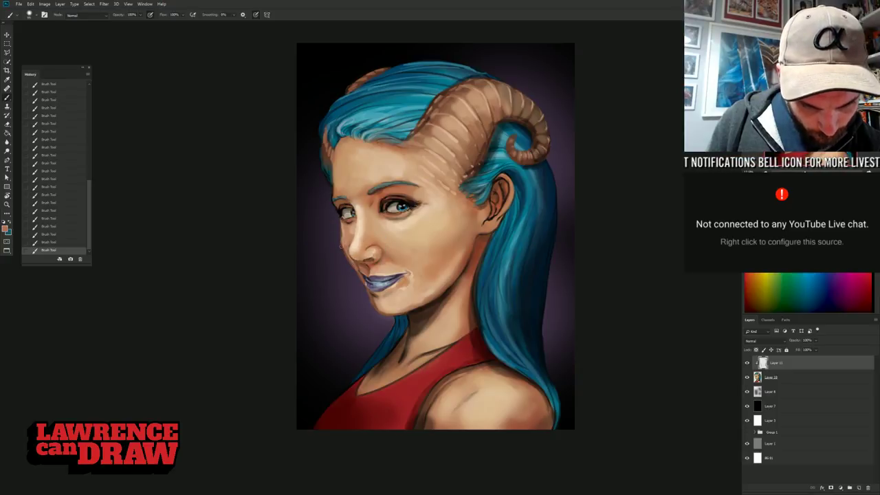
alt+click(379, 271)
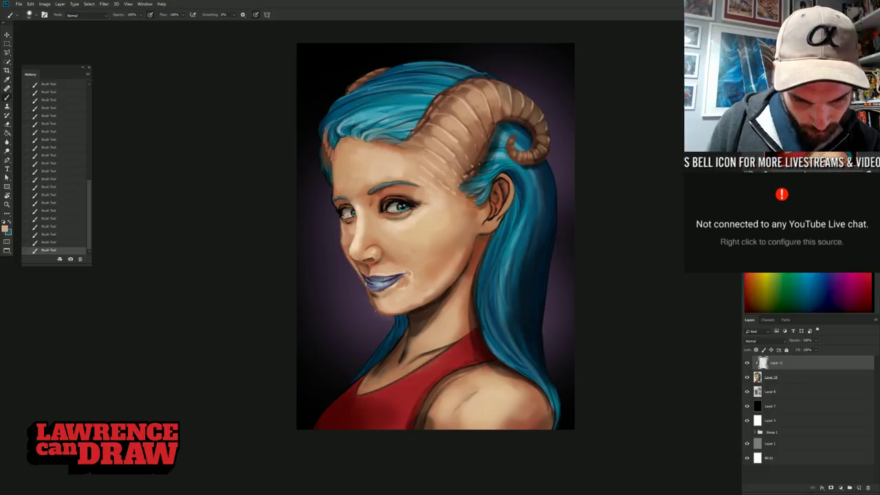
alt+click(389, 310)
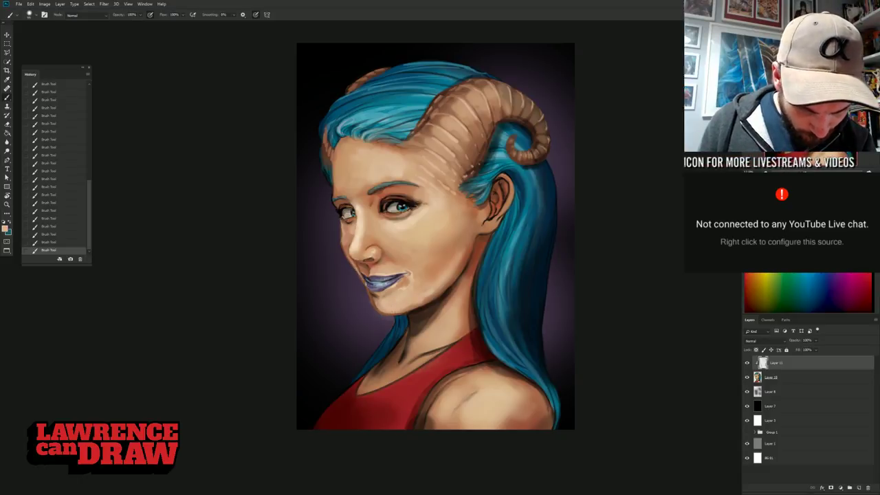
mouse_move(382, 312)
mouse_down()
mouse_move(396, 315)
mouse_move(374, 306)
mouse_move(383, 311)
mouse_up()
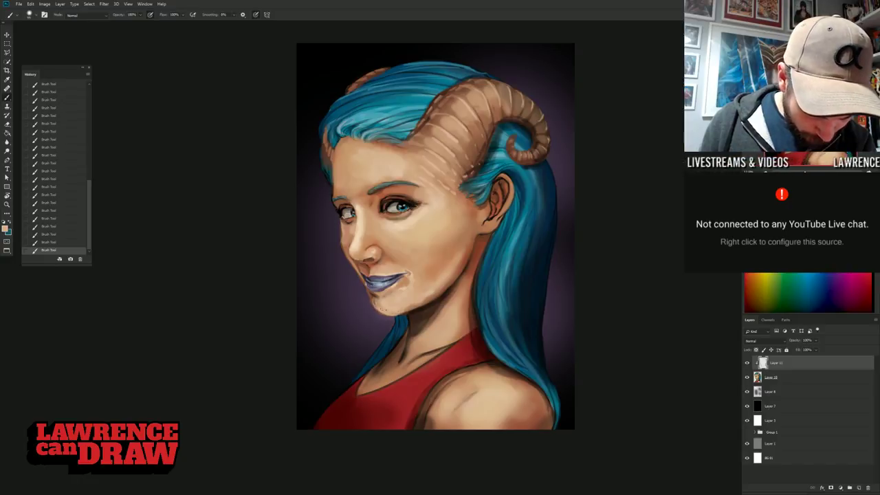
drag(369, 292, 378, 307)
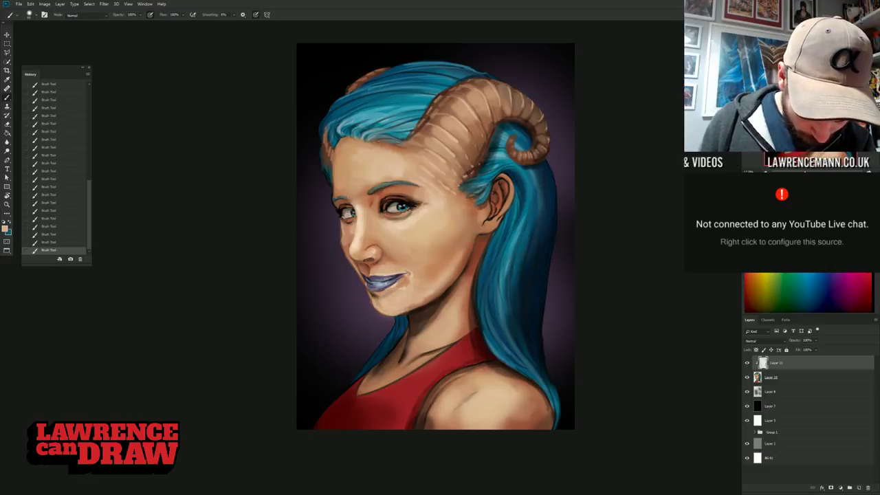
drag(432, 405, 425, 428)
drag(441, 393, 436, 403)
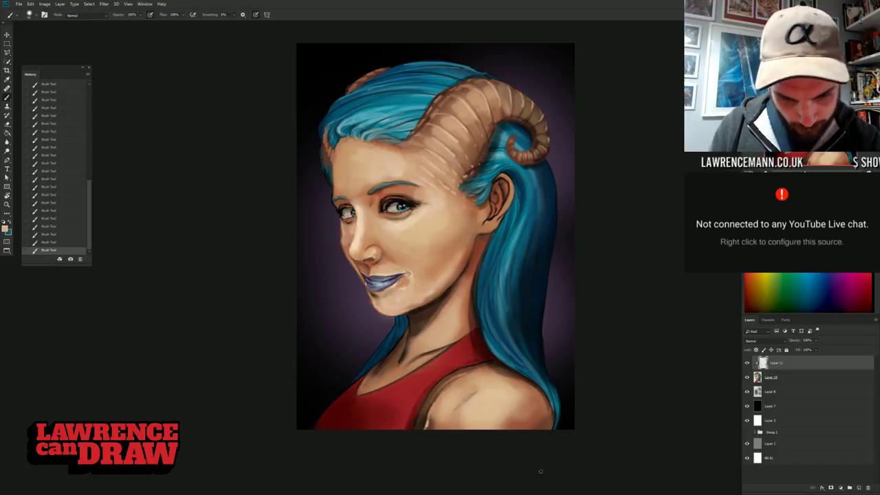
- Paint loose blue strands behind the neck and over the shoulder, and compare the portrait with and without the clipped layer
alt+click(501, 313)
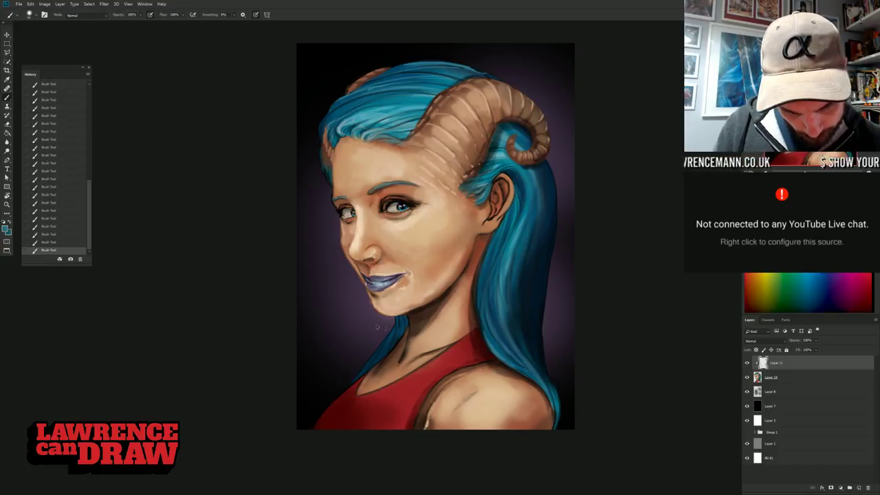
drag(396, 323, 367, 363)
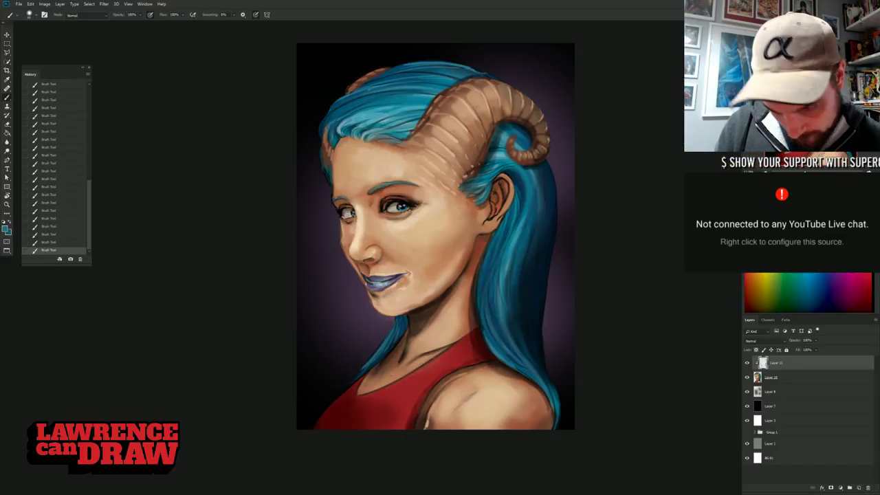
mouse_move(484, 301)
mouse_down()
mouse_move(505, 393)
mouse_move(498, 400)
mouse_up()
mouse_move(485, 327)
mouse_down()
mouse_move(532, 378)
mouse_move(543, 405)
mouse_up()
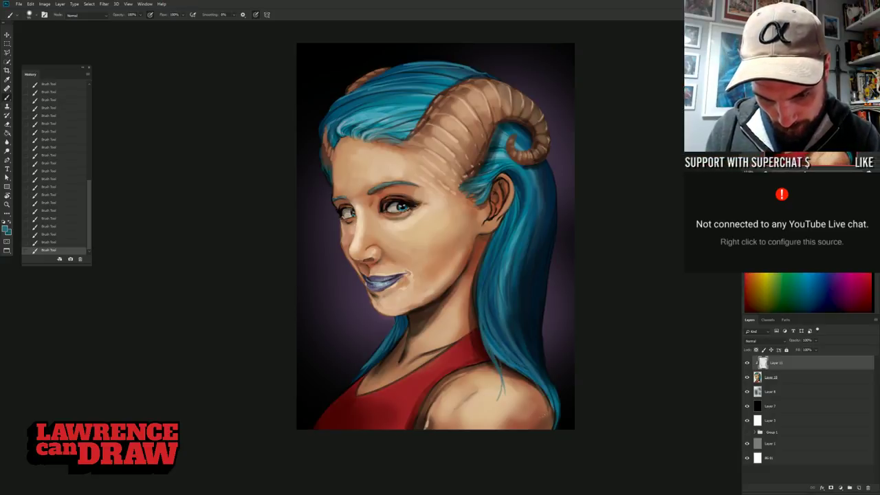
drag(485, 258, 475, 334)
mouse_move(478, 279)
mouse_down()
mouse_move(481, 362)
mouse_move(461, 394)
mouse_up()
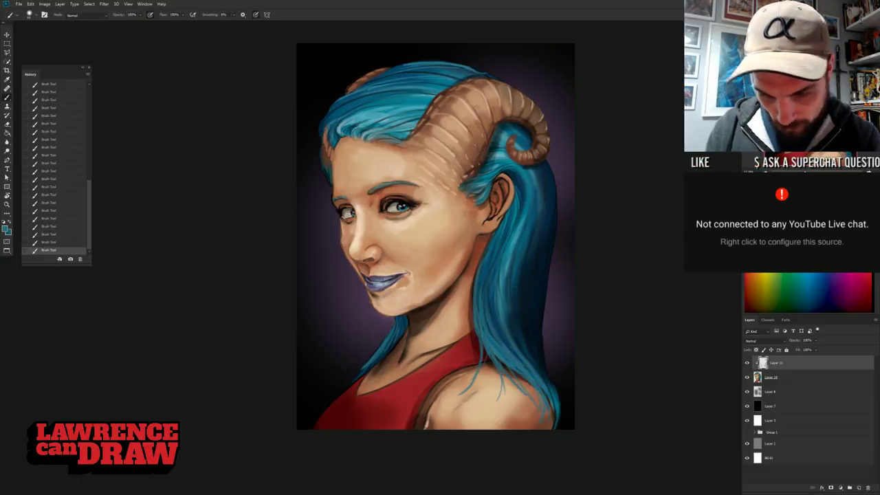
click(747, 363)
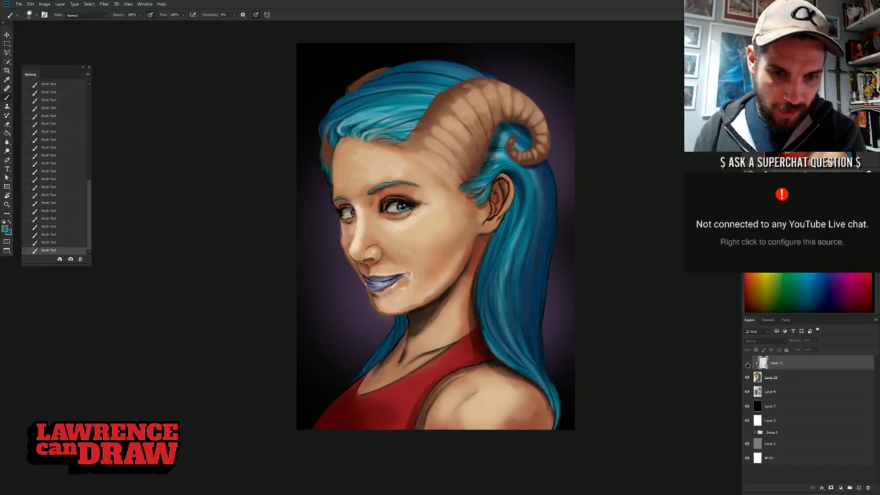
click(747, 363)
click(747, 363)
click(747, 363)
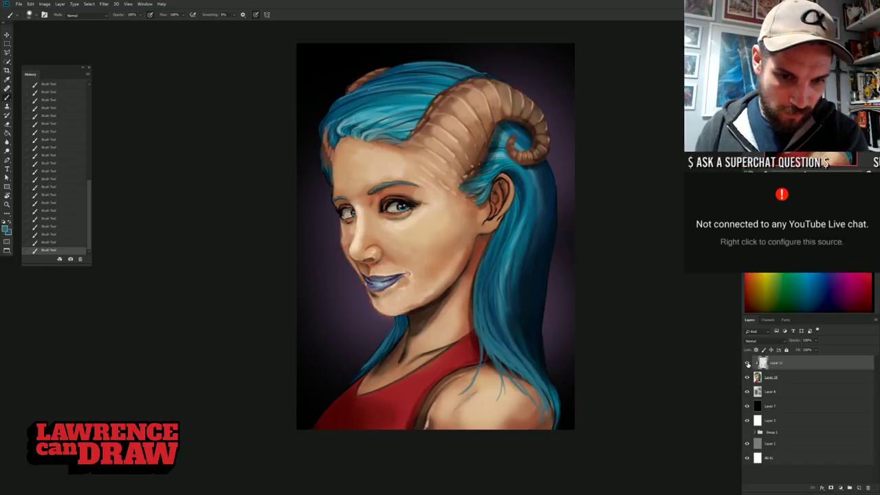
- Sample an off-white and paint highlights on the eyes, nose, lips, far cheek, nose bridge, forehead edge and chin
alt+click(358, 213)
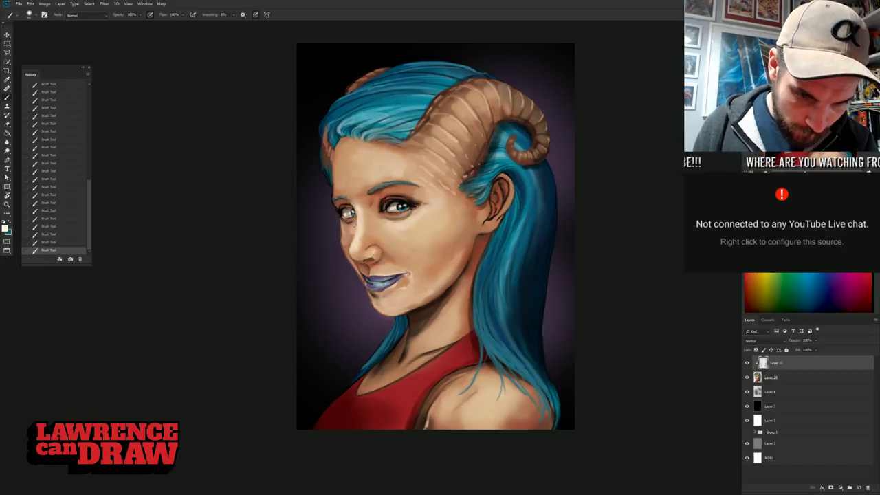
drag(356, 221, 352, 244)
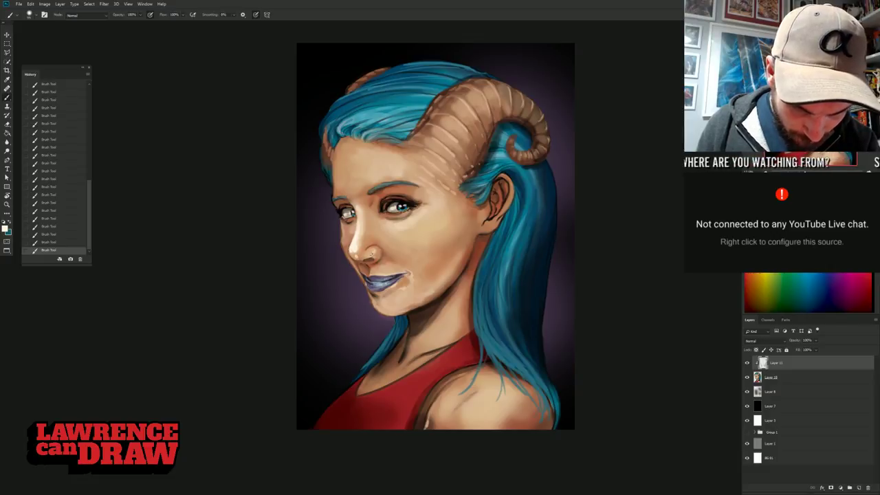
drag(378, 274, 384, 275)
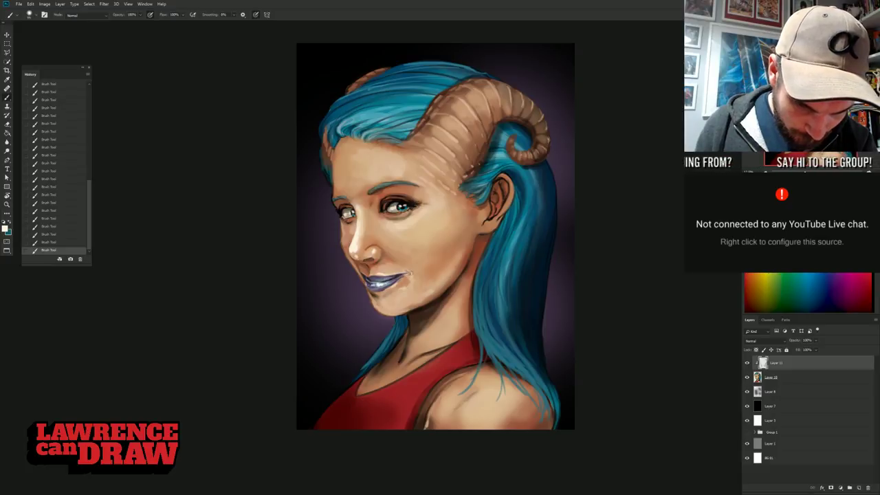
drag(342, 219, 344, 257)
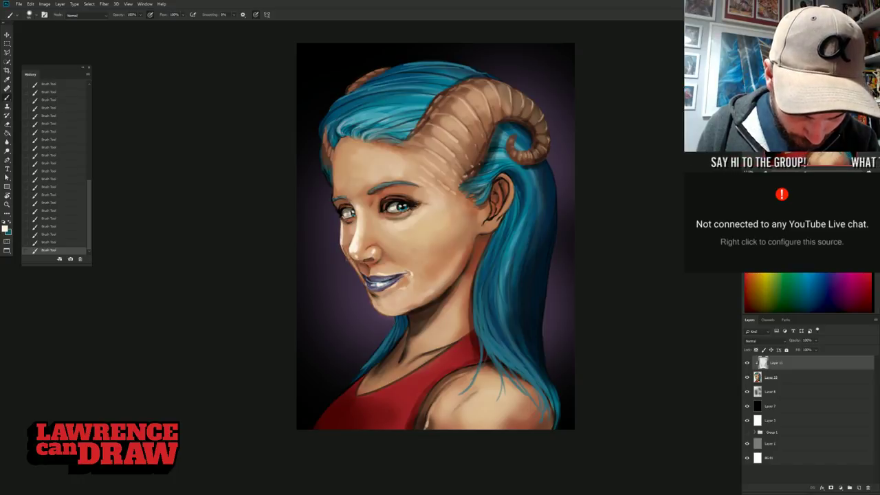
mouse_move(356, 210)
mouse_down()
mouse_move(356, 222)
mouse_move(414, 218)
mouse_move(371, 210)
mouse_up()
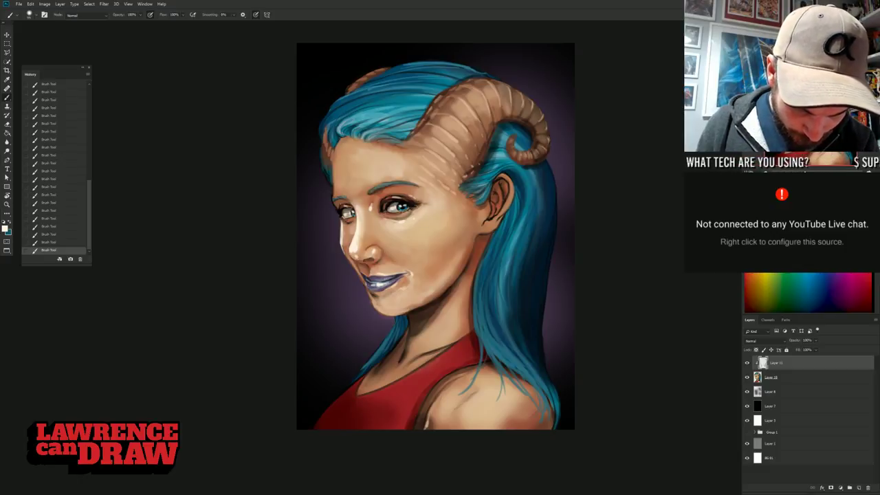
drag(334, 157, 333, 198)
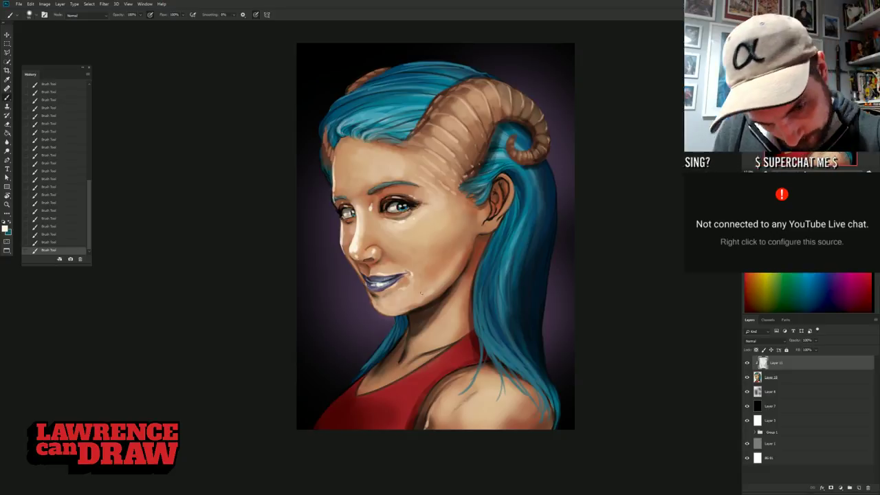
mouse_move(407, 312)
mouse_down()
mouse_move(426, 305)
mouse_move(386, 315)
mouse_up()
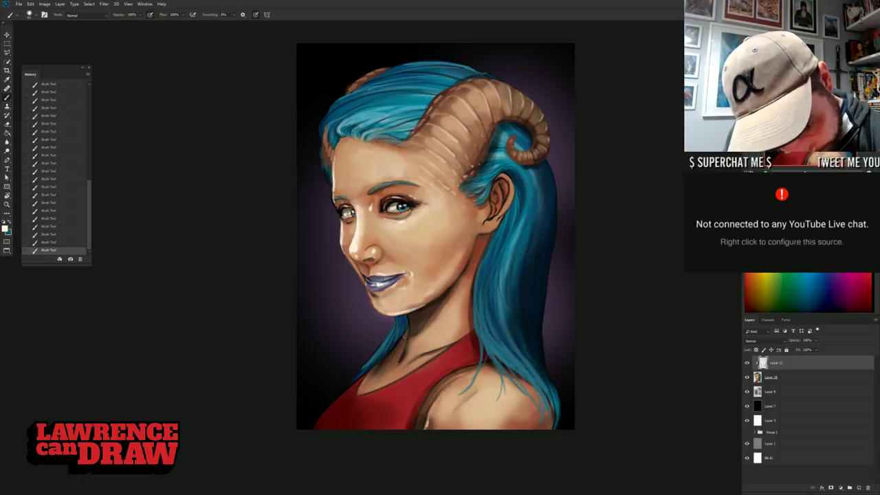
- Tidy the neck edge with a sampled dark brown, and paint off-white highlights on the horn ridges near the temple
alt+click(392, 350)
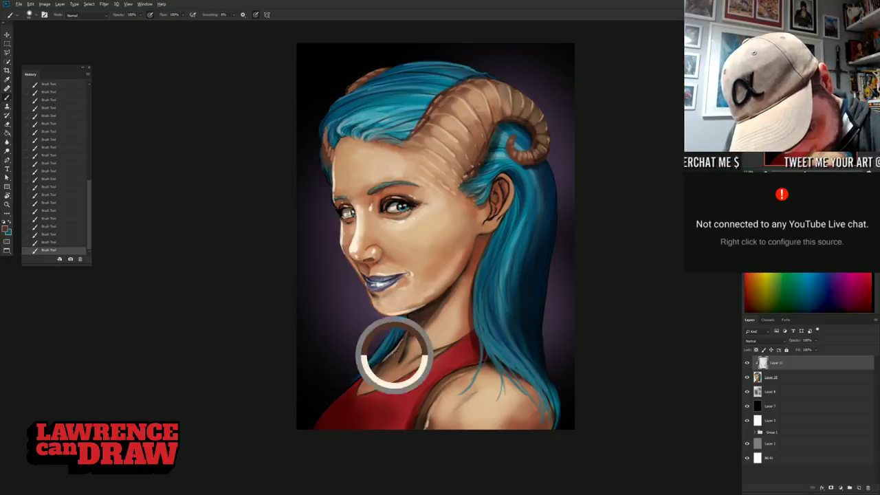
right_click(381, 362)
click(381, 362)
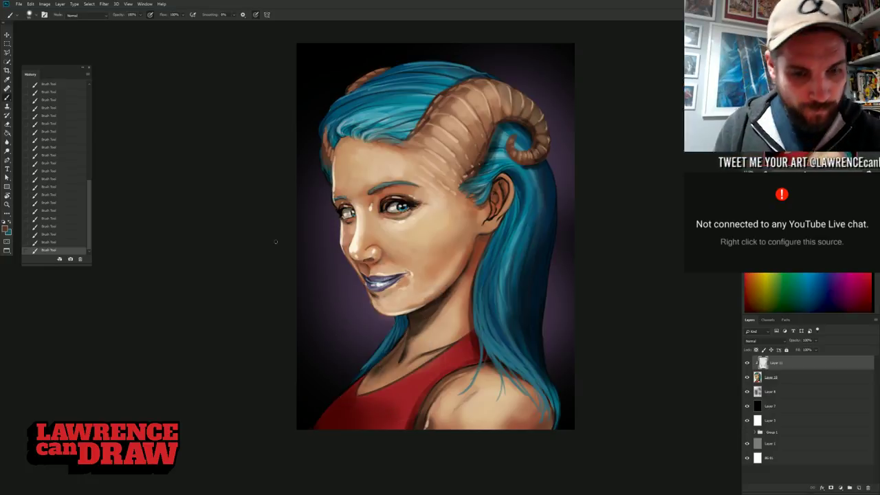
alt+click(356, 244)
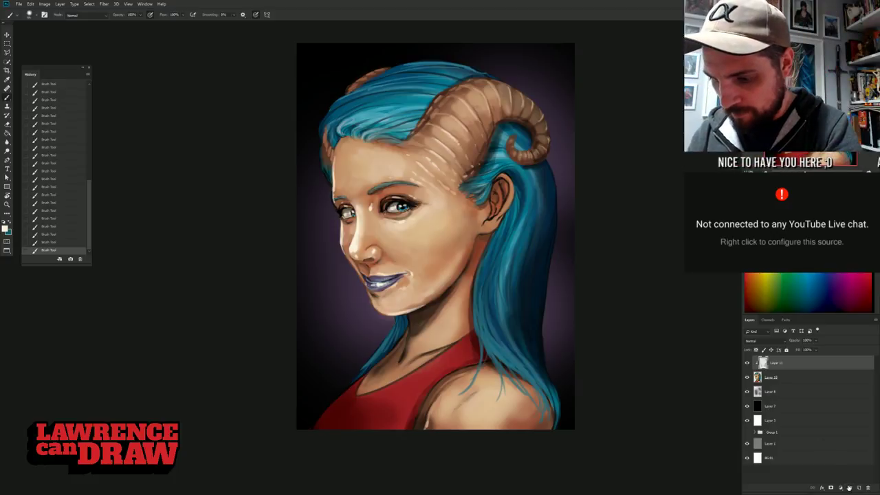
- Set the brush to 0% hardness, enlarge it, and paint soft red eyeshadow around both eyes
right_click(376, 205)
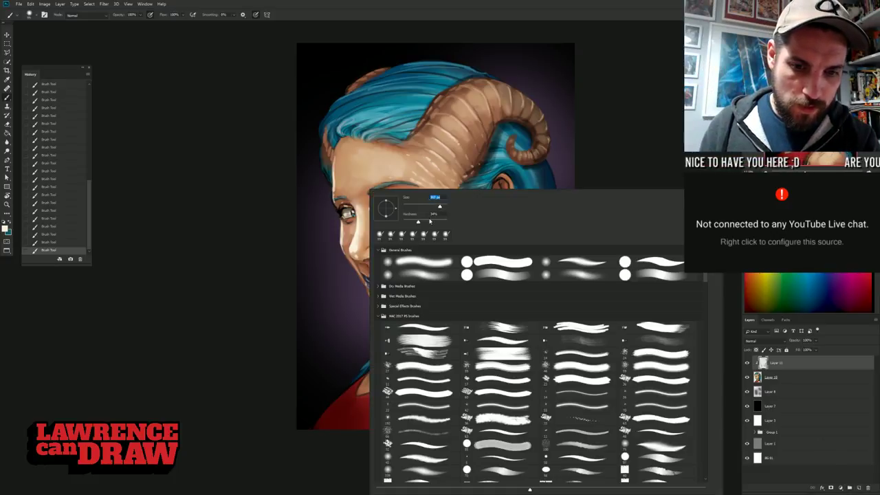
click(442, 206)
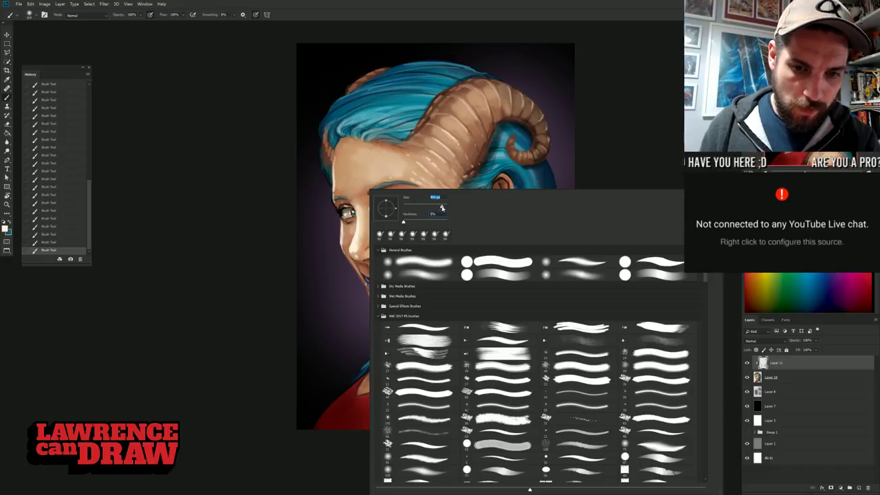
key(Return)
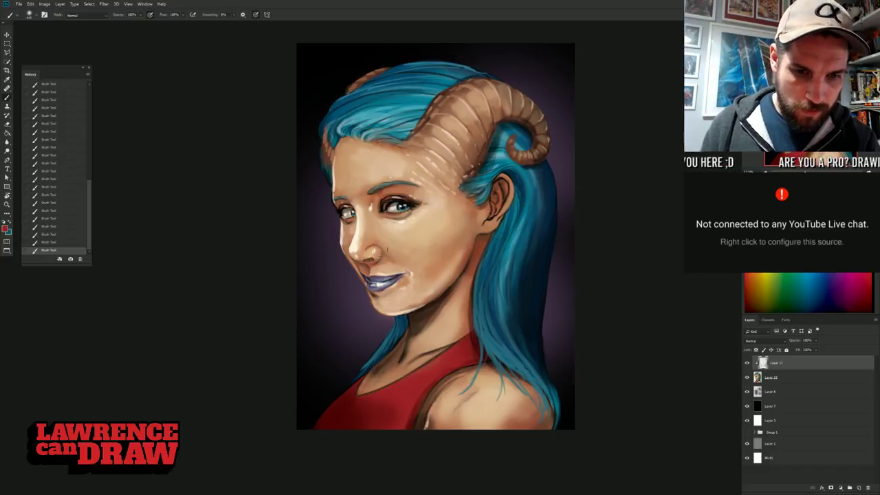
right_click(416, 210)
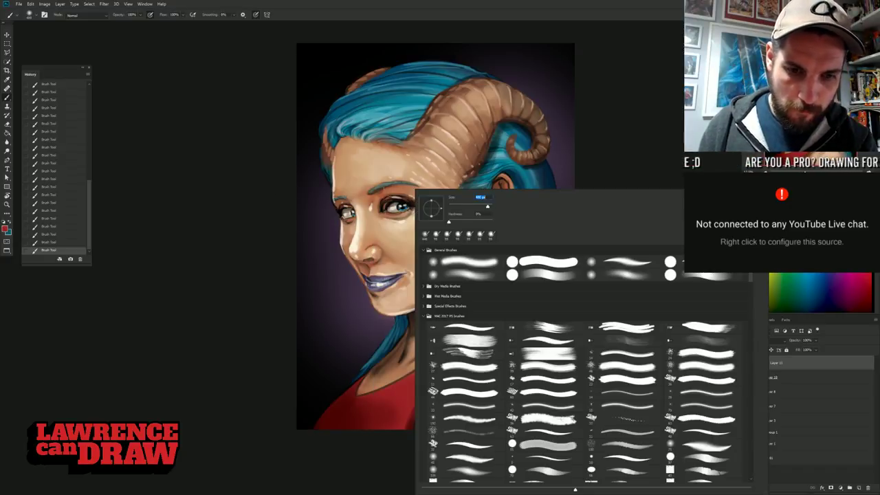
click(489, 207)
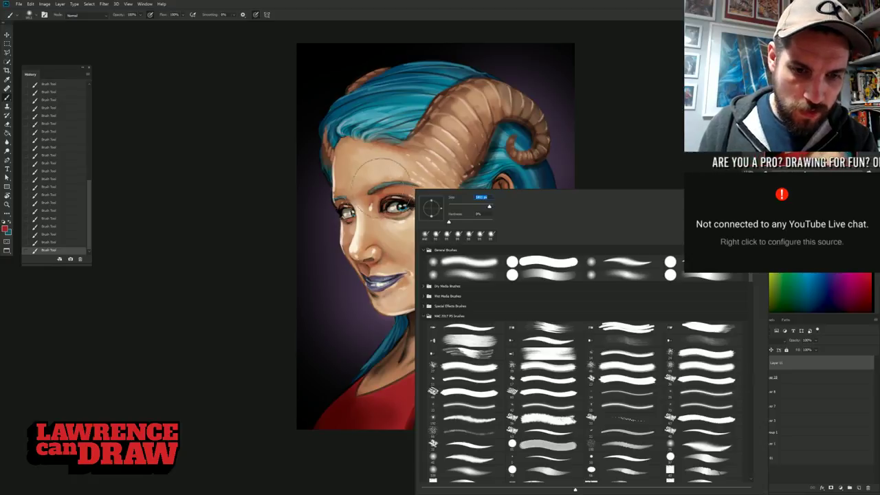
key(Return)
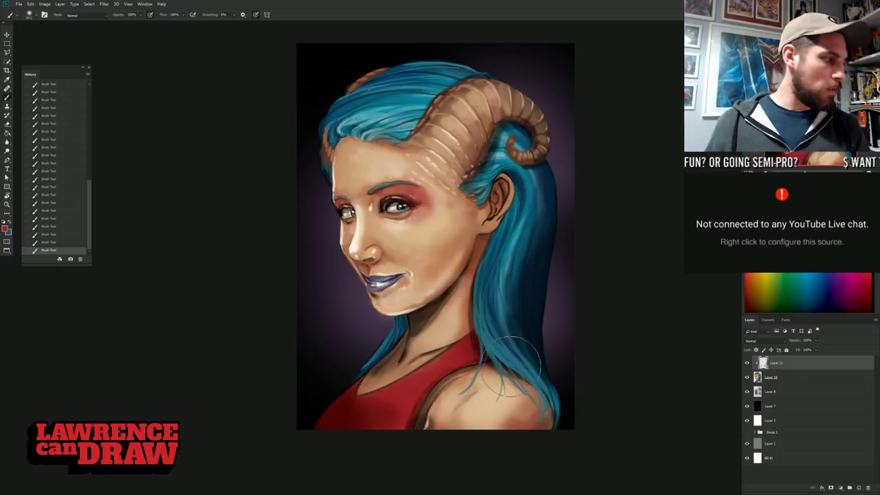
- Blend the eyeshadow outward over the temple and upper cheek with reds and skin tones sampled from the portrait
key(ctrl+0)
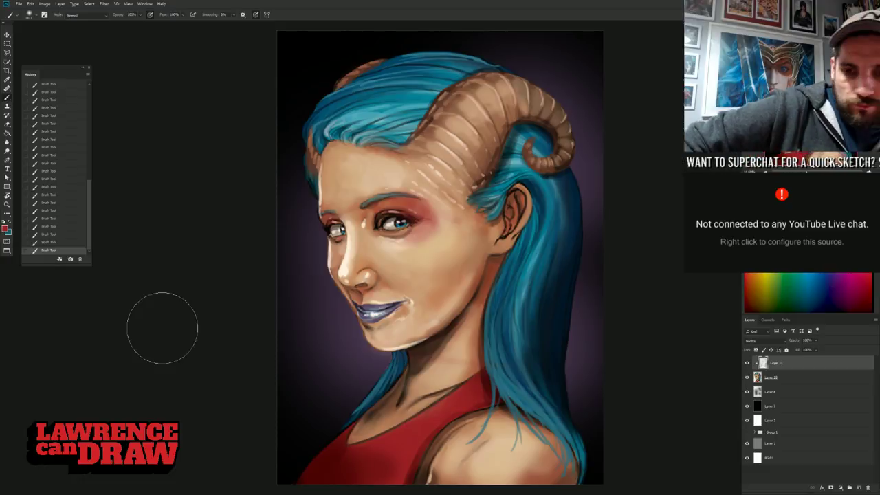
alt+click(429, 207)
mouse_move(431, 219)
mouse_down()
mouse_move(434, 210)
mouse_move(430, 239)
mouse_move(440, 230)
mouse_move(416, 234)
mouse_move(429, 226)
mouse_move(421, 247)
mouse_up()
alt+click(344, 267)
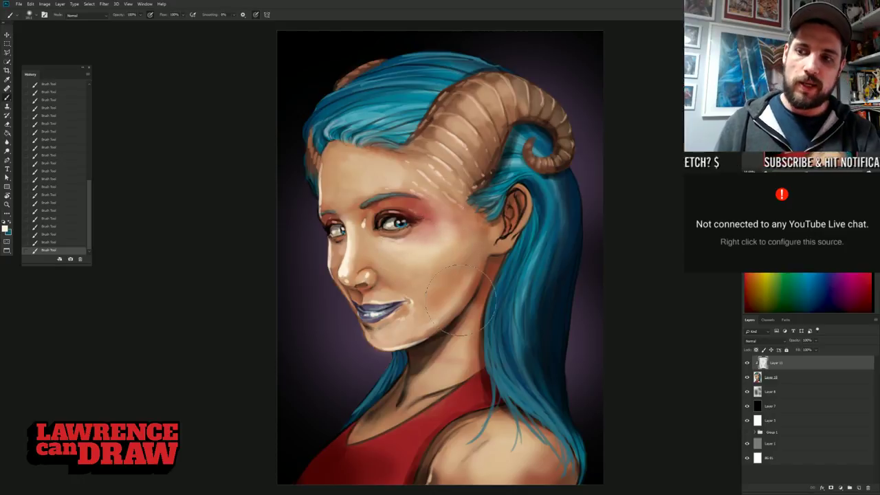
alt+click(455, 225)
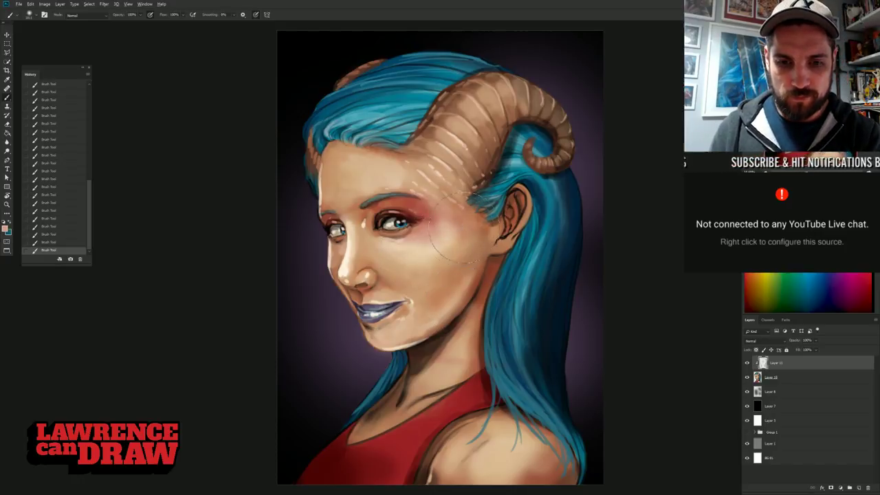
alt+click(460, 230)
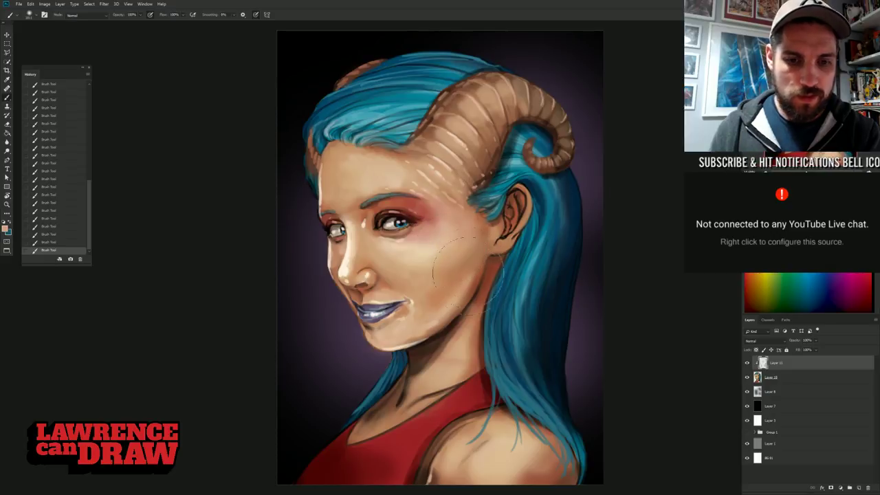
alt+click(426, 212)
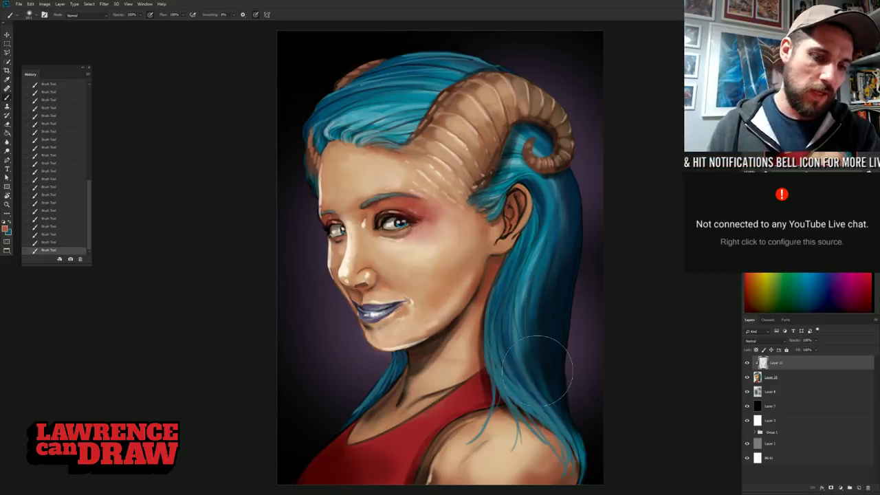
alt+click(399, 246)
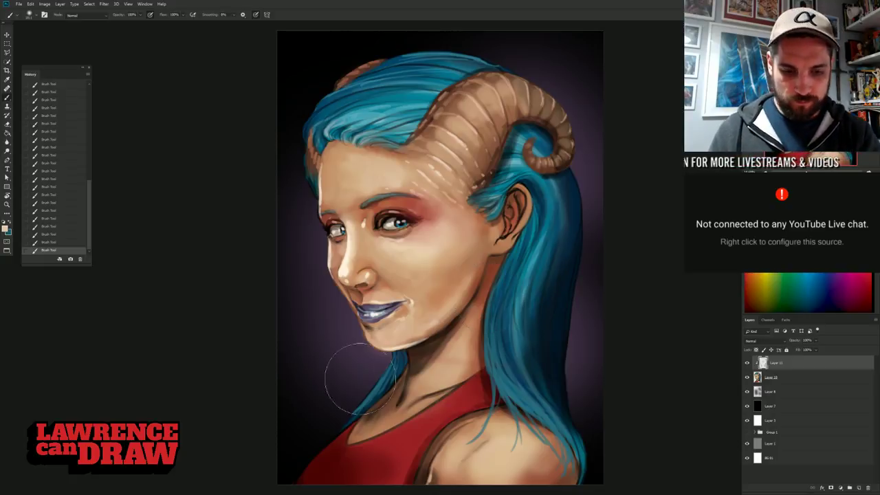
alt+click(405, 440)
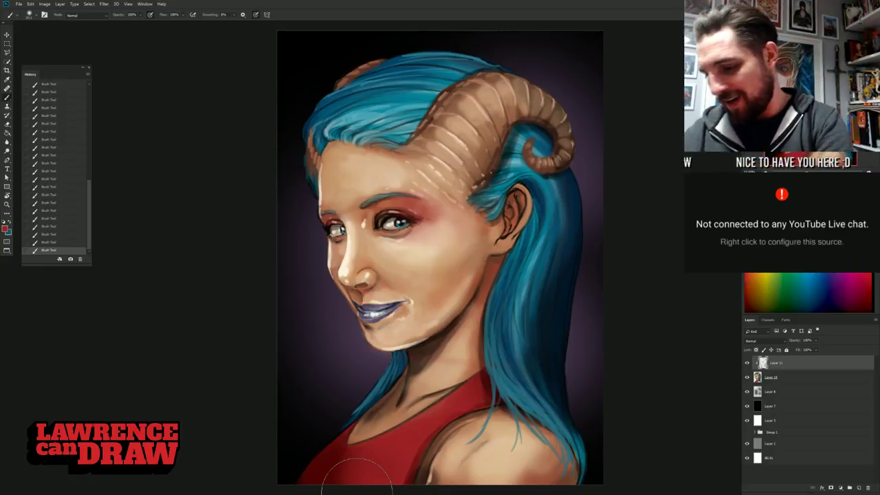
- Add a new layer above the clipped layer and fill it entirely with purple
click(859, 487)
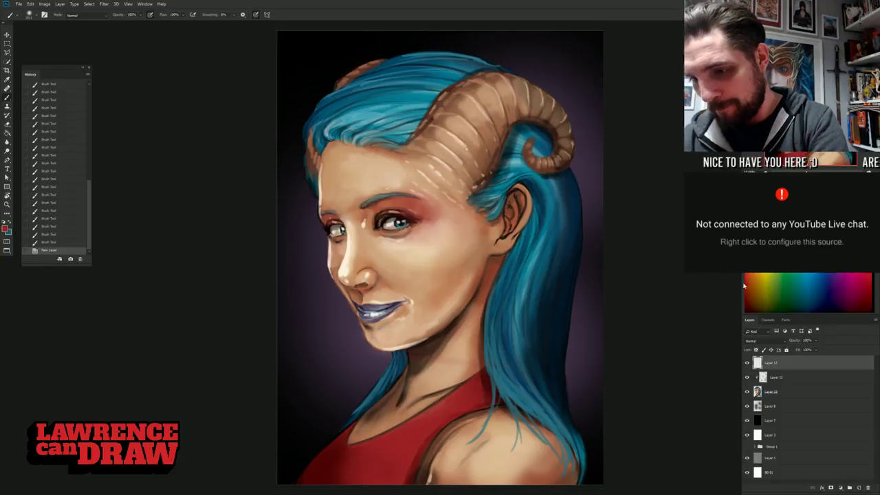
click(838, 273)
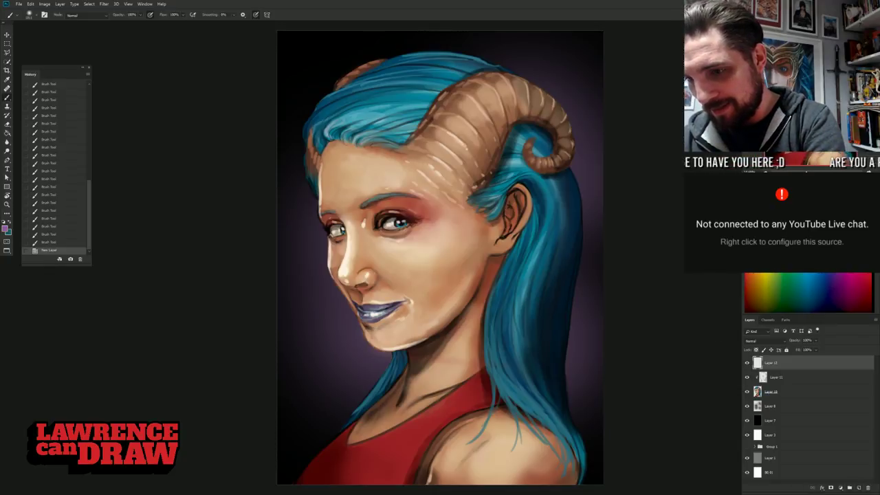
key(g)
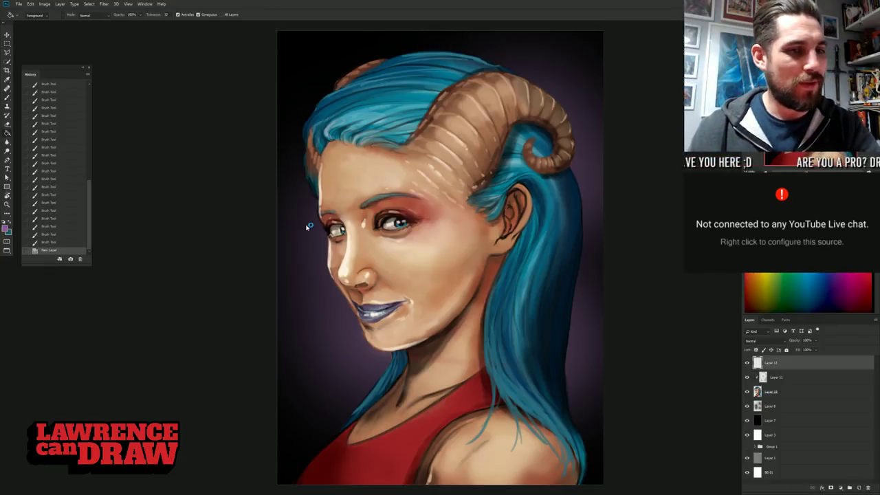
click(536, 275)
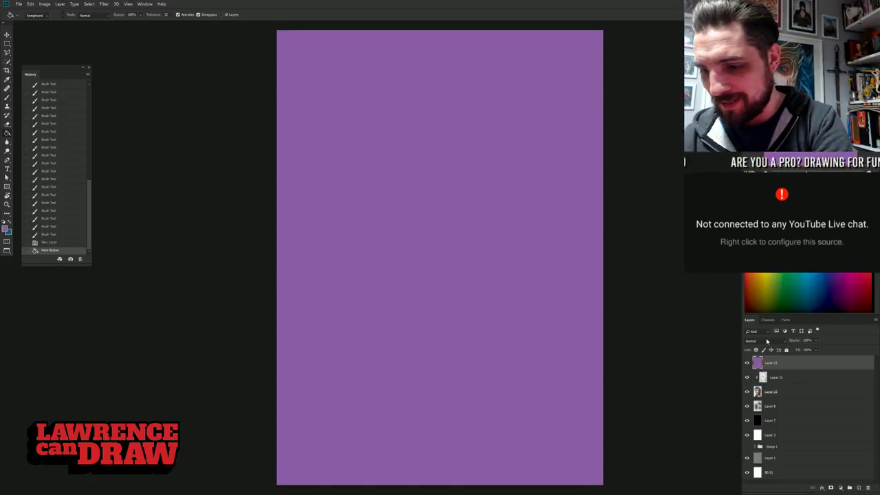
- Try the Overlay, Color Burn and Linear Dodge (Add) blend modes on the purple layer
click(767, 341)
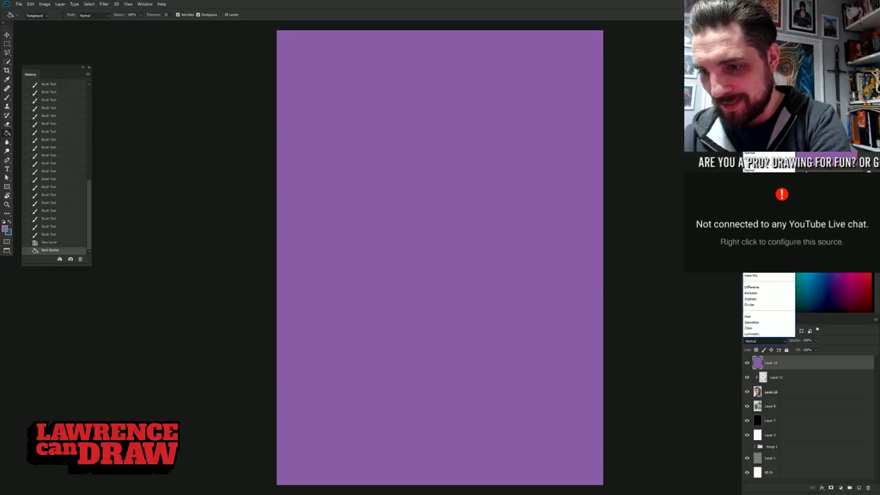
click(752, 240)
click(756, 342)
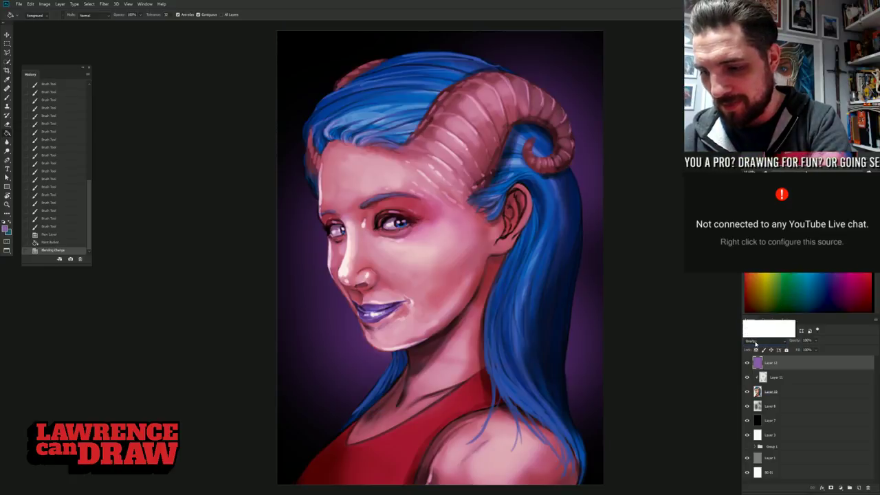
click(745, 341)
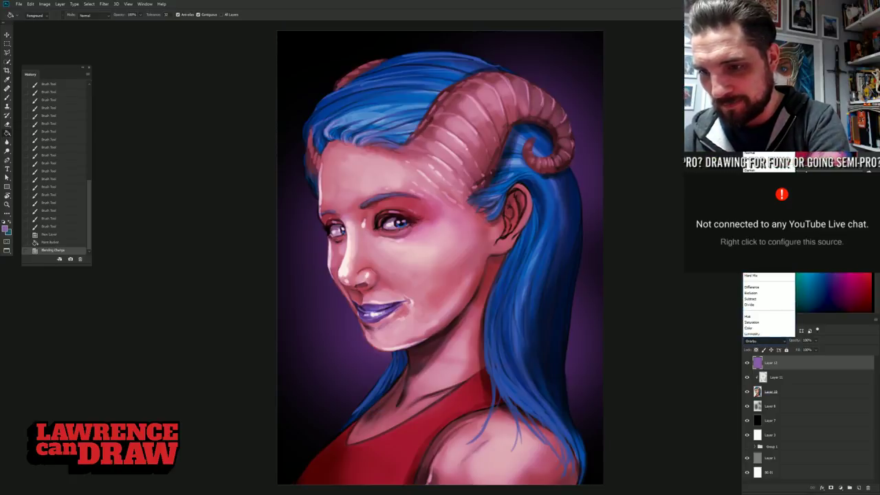
click(752, 182)
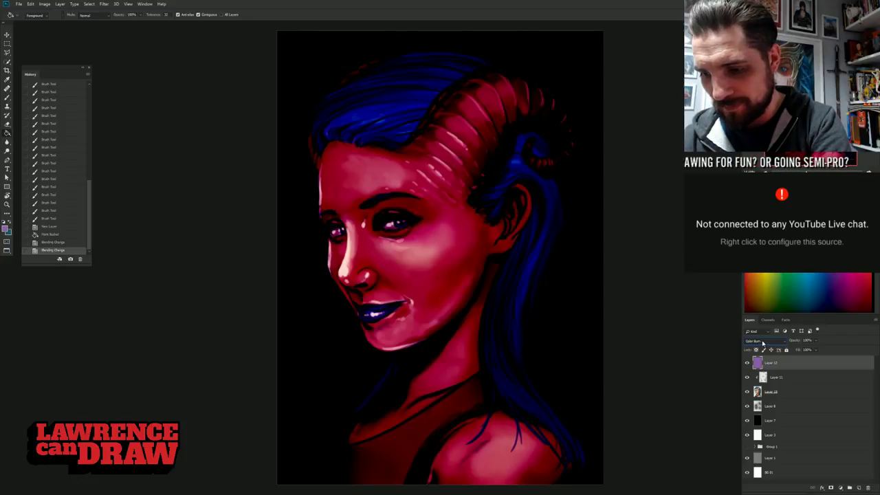
click(770, 346)
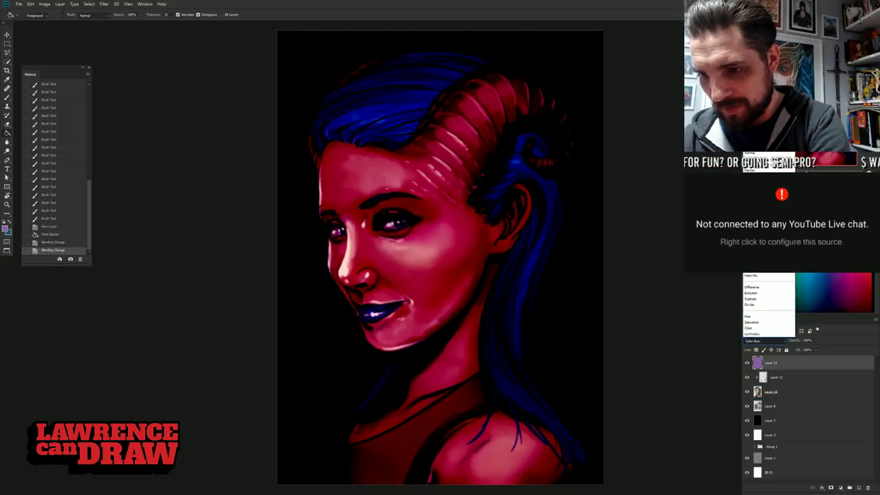
click(753, 223)
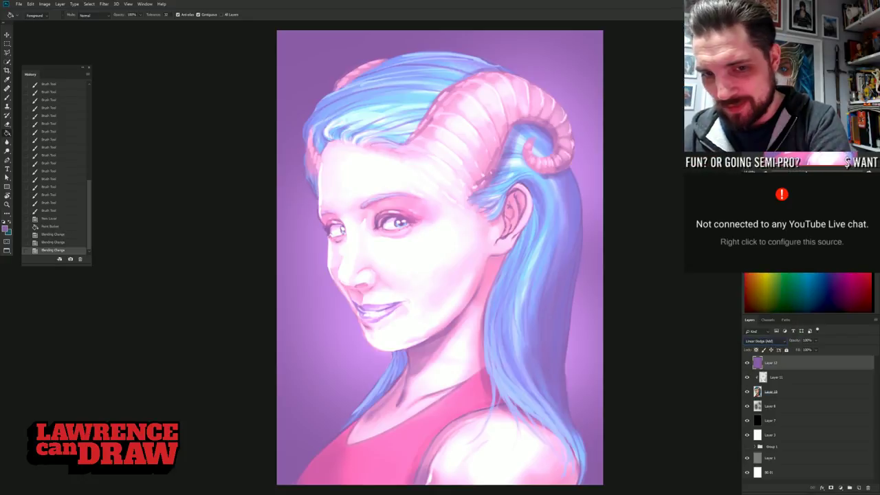
- Try the purple layer in Hard Light mode with its opacity lowered to about 42%
click(754, 342)
click(754, 299)
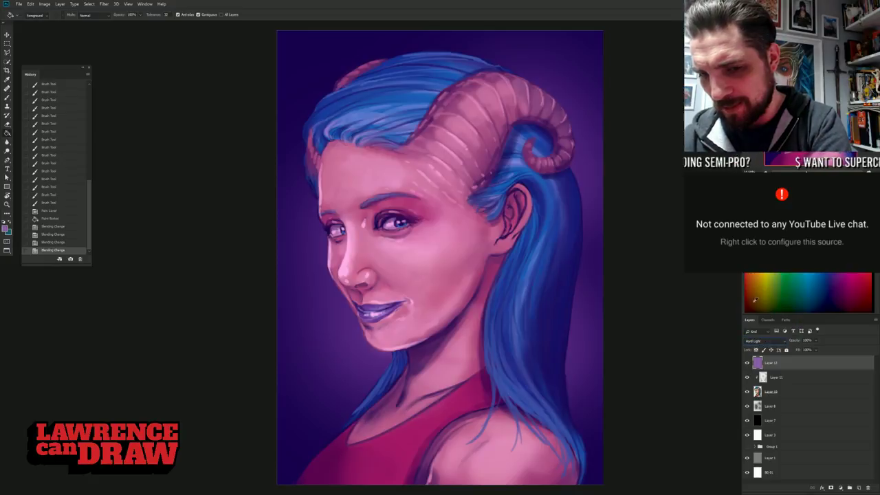
drag(794, 341, 771, 346)
click(754, 341)
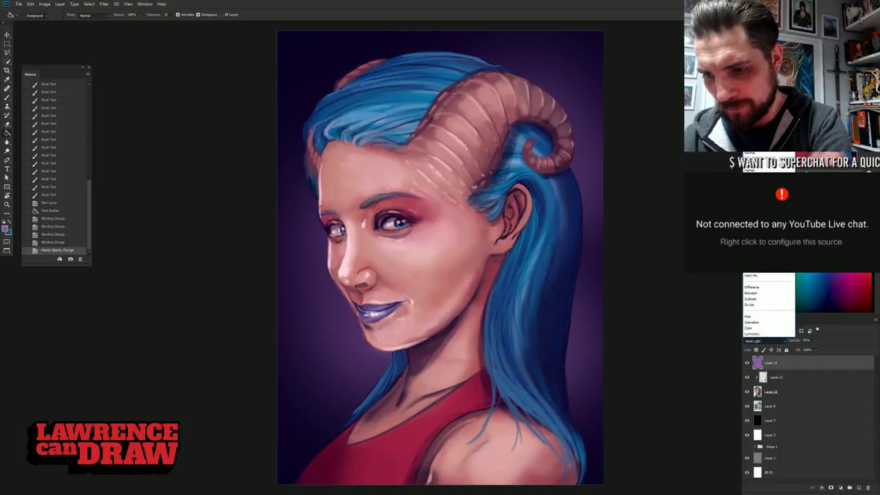
key(Escape)
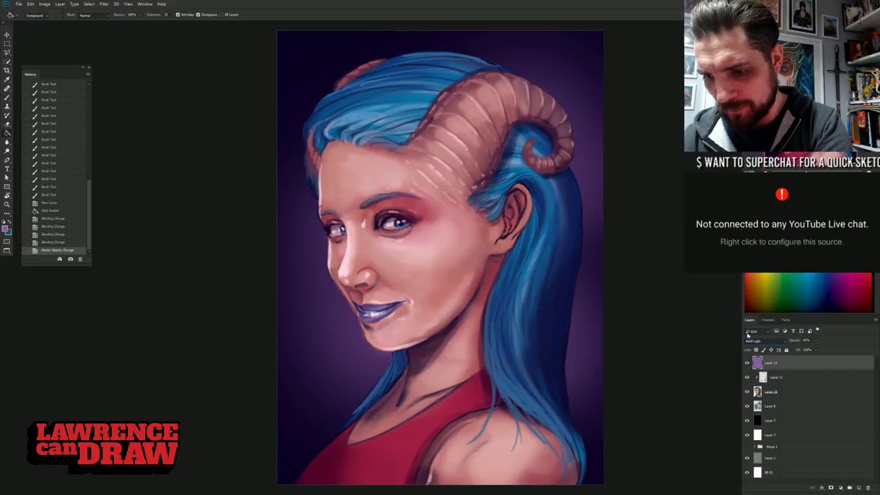
- Try the Saturation and Linear Burn blend modes on the purple layer
click(752, 342)
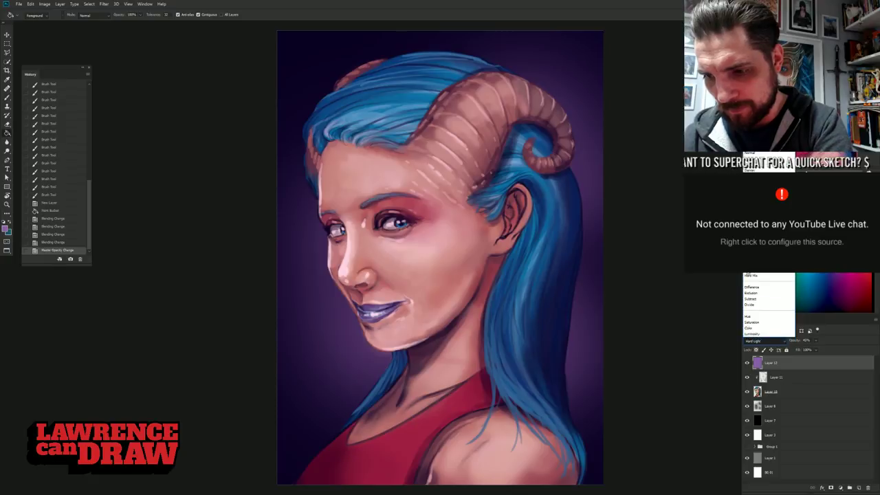
click(750, 322)
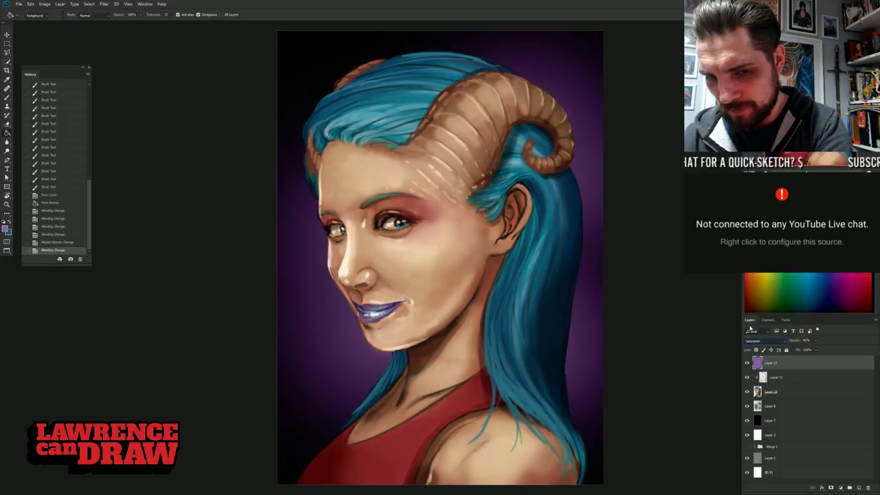
click(754, 342)
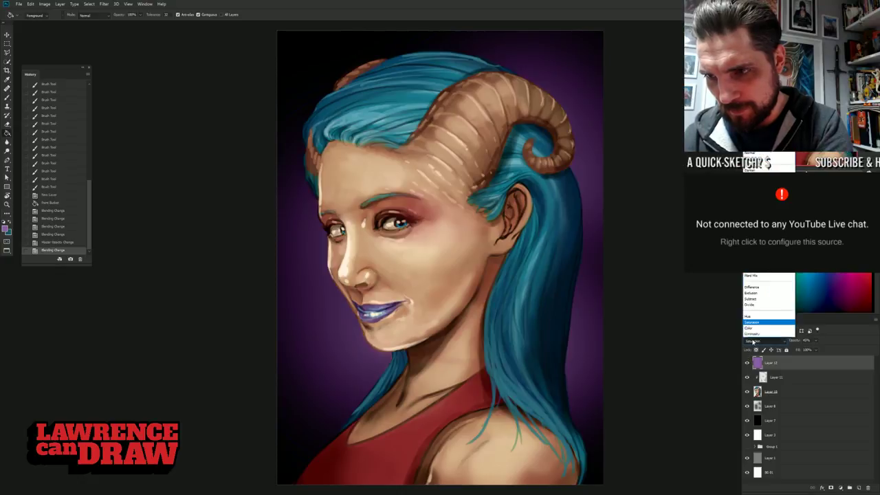
click(751, 187)
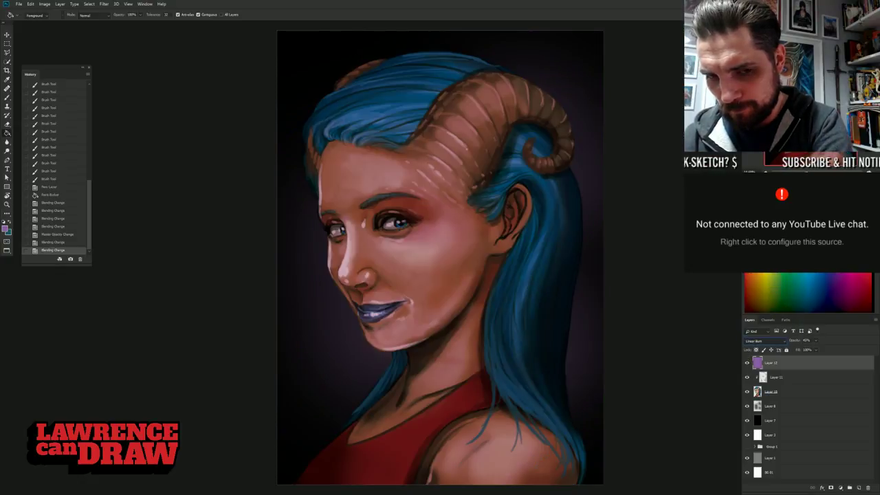
- Raise the purple layer's opacity and switch its blend mode to Darker Color
drag(795, 341, 825, 342)
click(763, 342)
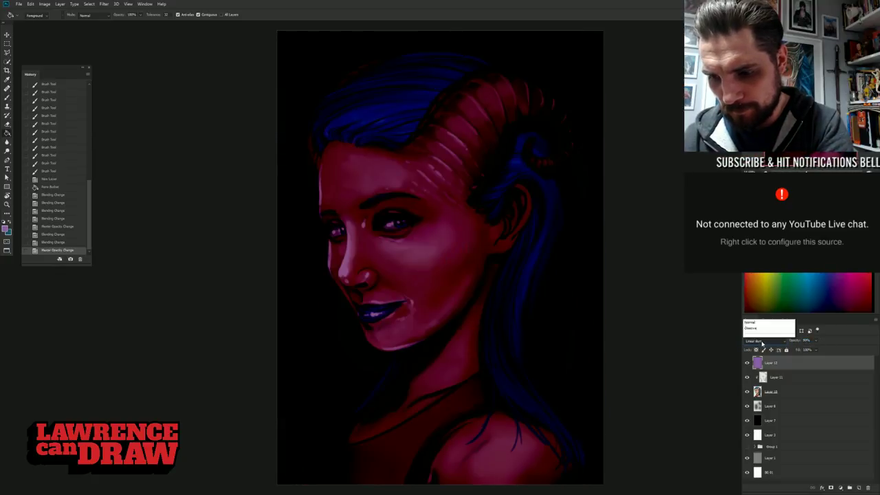
click(751, 193)
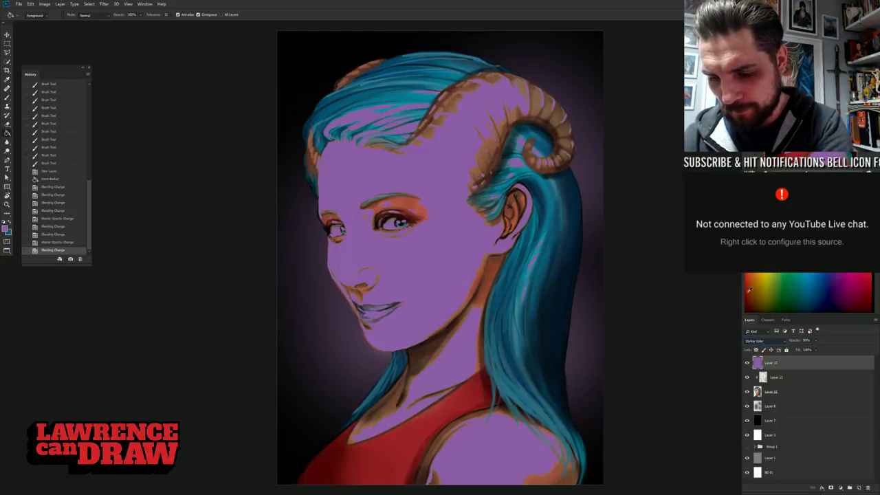
- Try the Multiply, Darker Color and Linear Dodge (Add) blend modes on the purple layer
click(750, 342)
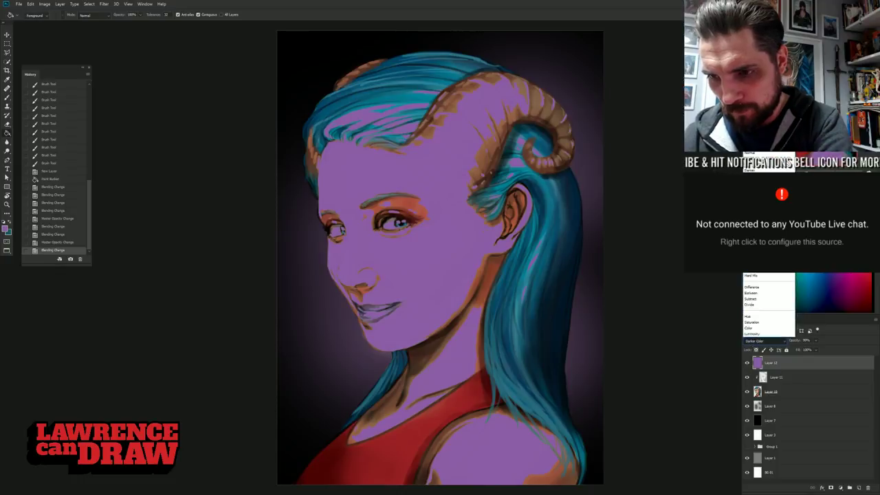
click(752, 176)
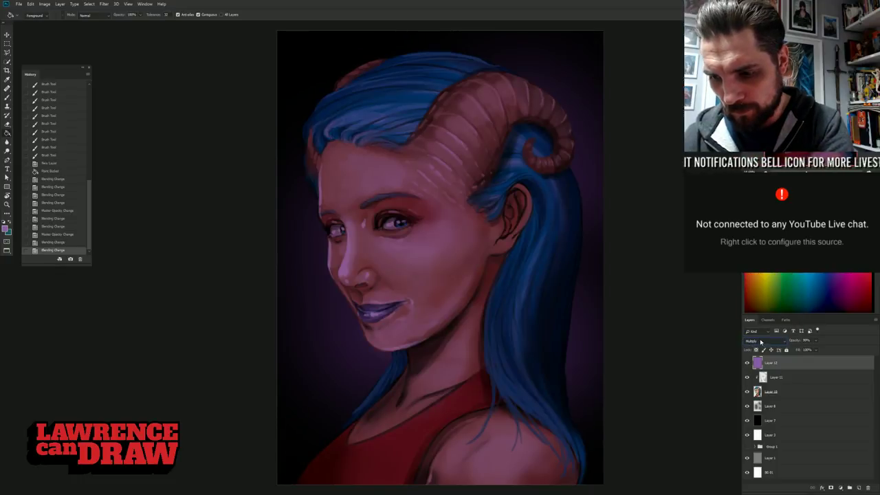
click(759, 342)
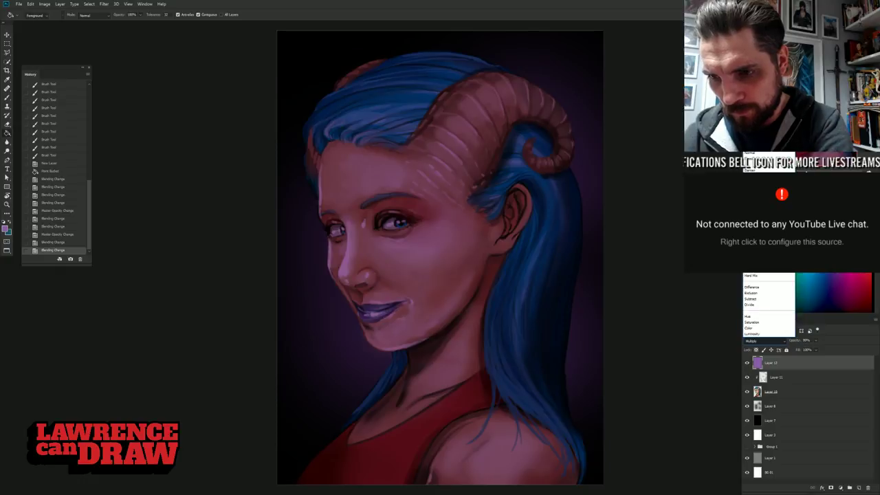
click(752, 187)
key(Down)
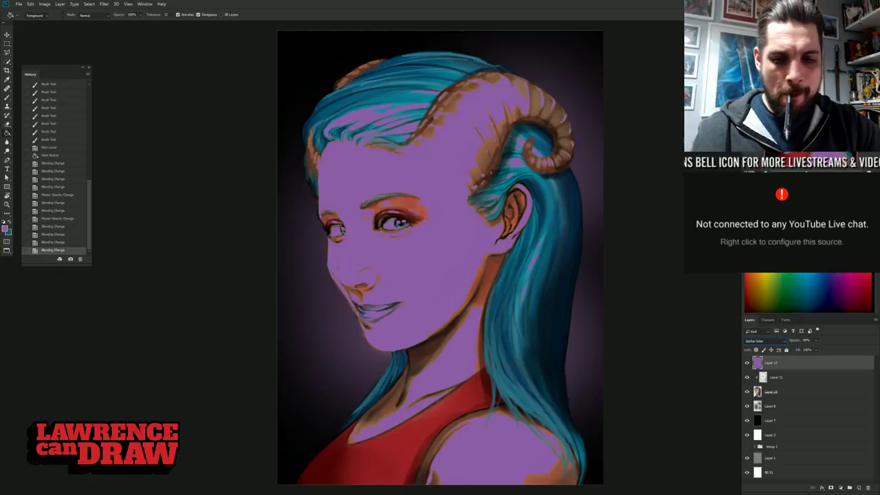
key(Down)
key(Down)
key(Down)
key(Down)
key(Down)
key(Down)
key(Down)
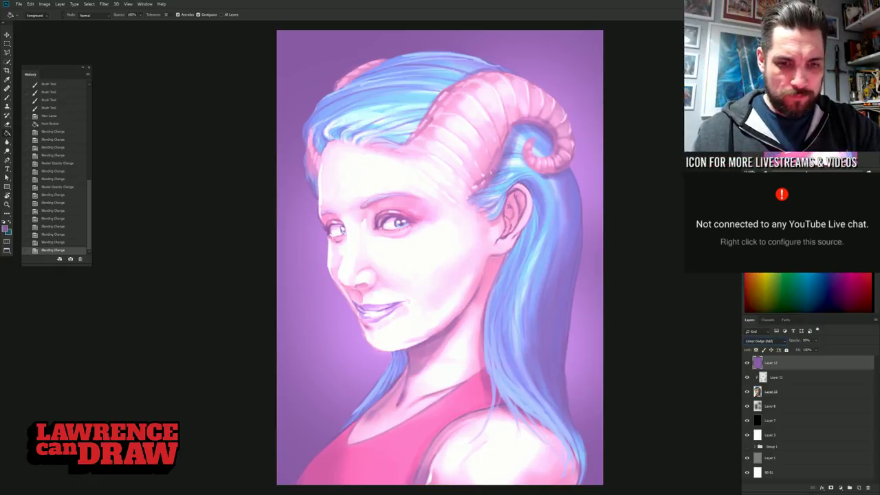
- Switch the purple layer's blend mode to Subtract and lower its opacity until the tint over the portrait is subtle
key(Down)
key(Down)
key(Down)
key(Down)
key(Down)
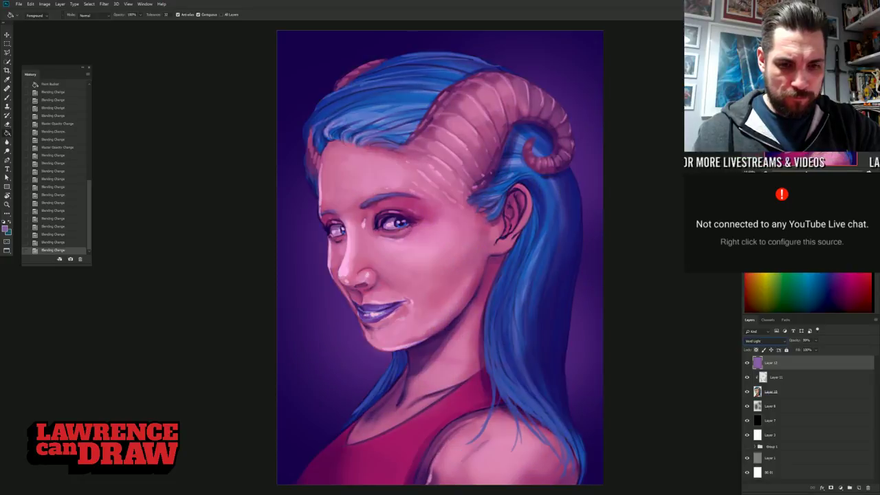
key(Down)
key(Down)
key(Down)
key(Down)
key(Up)
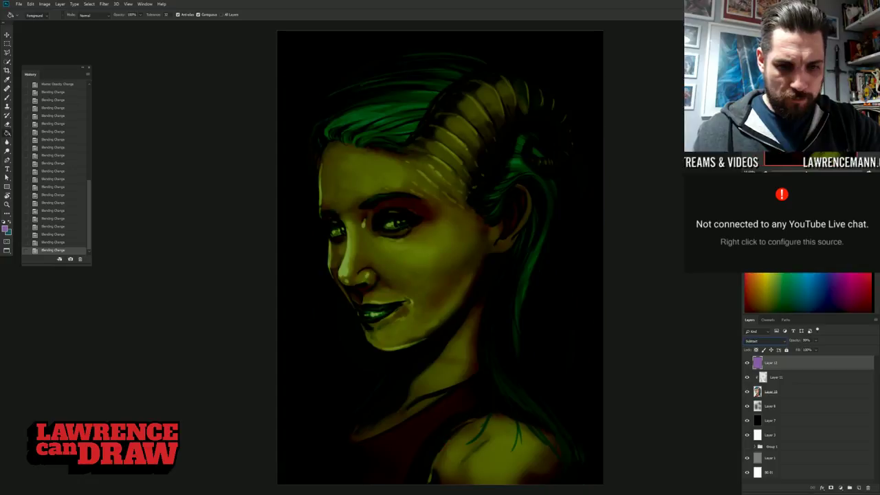
drag(798, 341, 794, 341)
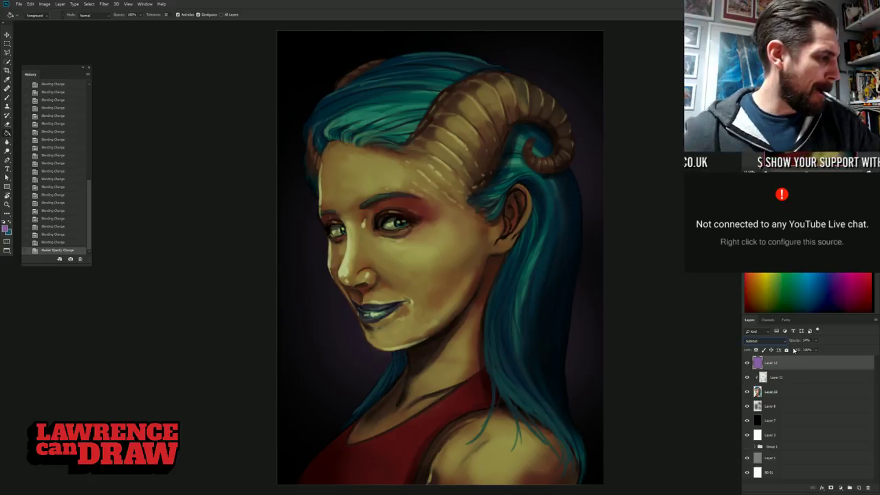
- Adjust the purple layer with Hue/Saturation, using a hue of +36 and a saturation of +23
key(ctrl+u)
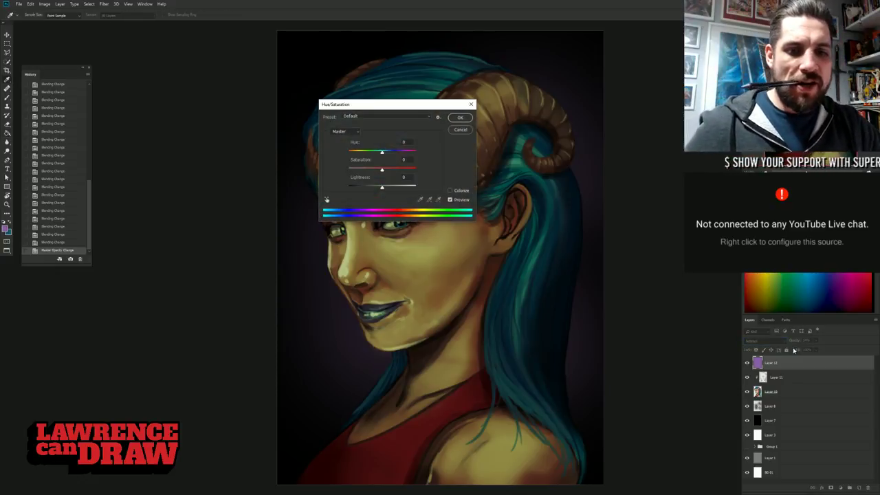
mouse_move(394, 111)
mouse_down()
mouse_move(304, 149)
mouse_move(164, 258)
mouse_up()
mouse_move(152, 300)
mouse_down()
mouse_move(128, 302)
mouse_move(164, 302)
mouse_move(172, 322)
mouse_move(161, 323)
mouse_move(176, 323)
mouse_move(150, 322)
mouse_move(161, 320)
mouse_up()
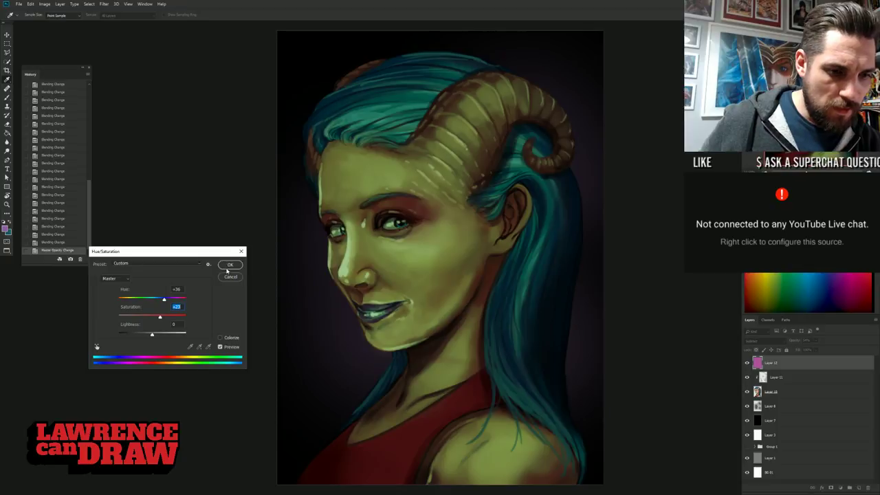
mouse_move(153, 335)
mouse_down()
mouse_move(140, 336)
mouse_move(150, 335)
mouse_up()
click(225, 263)
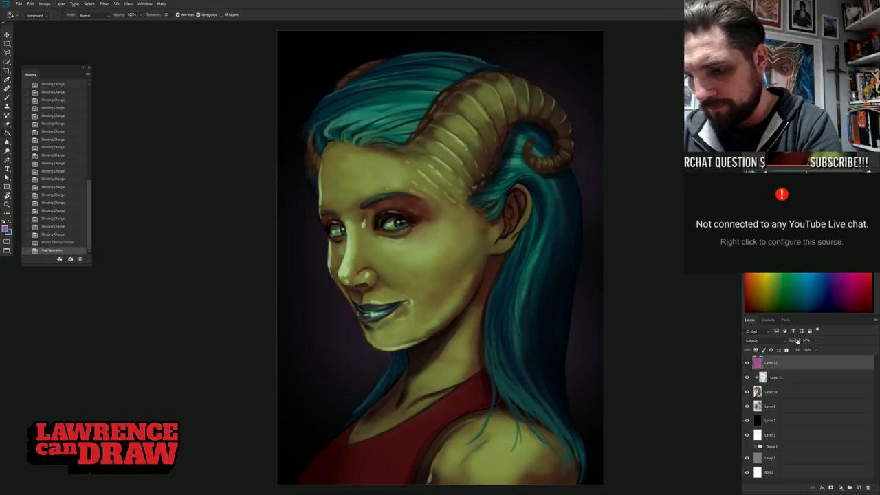
- Lower the fill layer's opacity further and toggle its visibility to compare the portrait with and without the tint
drag(797, 340, 789, 343)
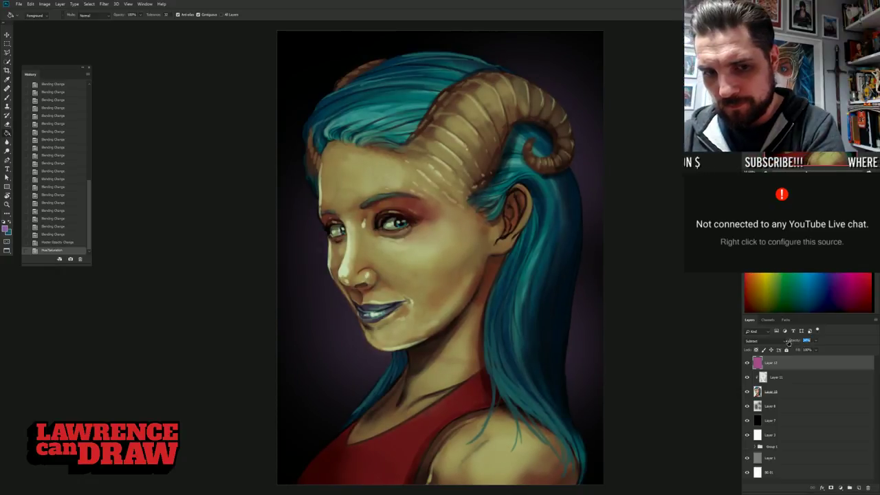
click(747, 363)
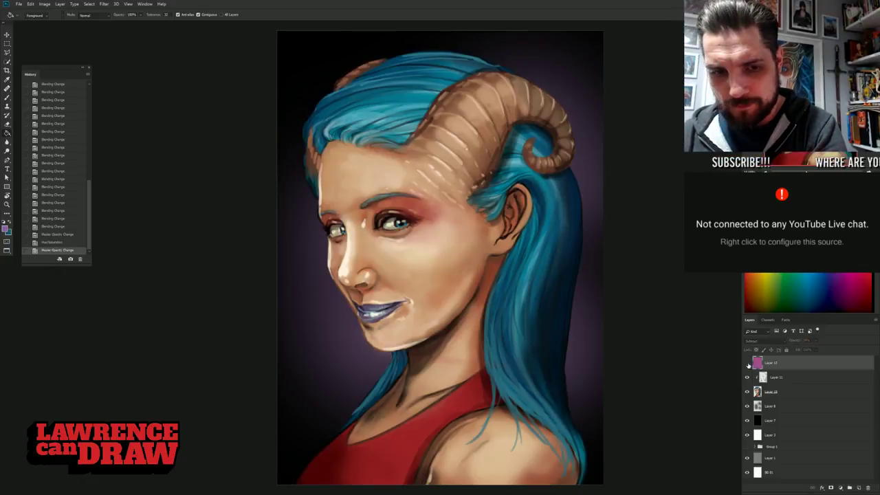
click(747, 363)
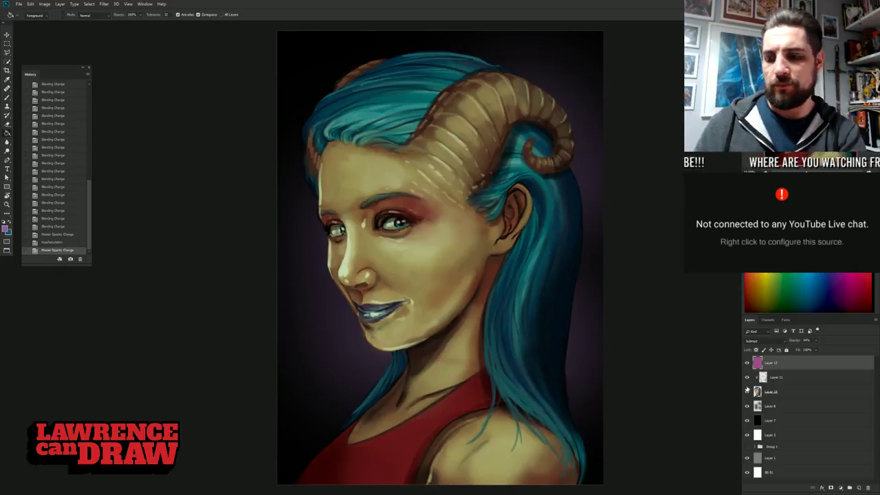
click(748, 362)
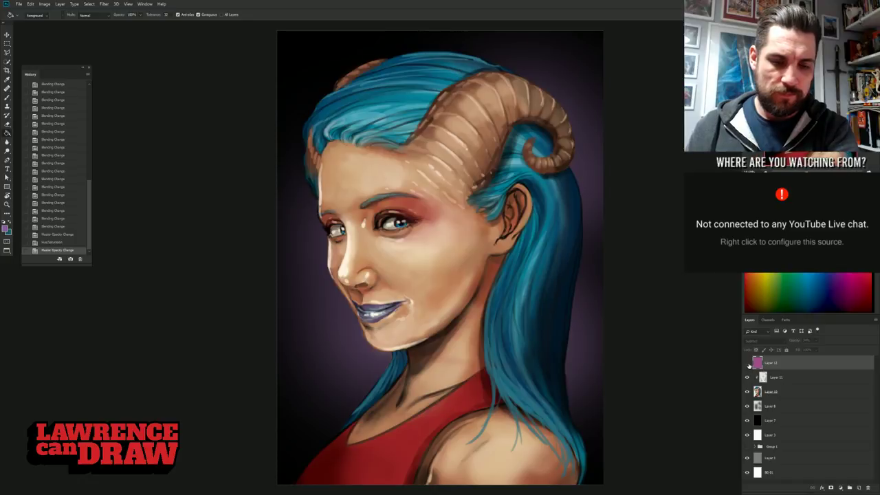
click(748, 363)
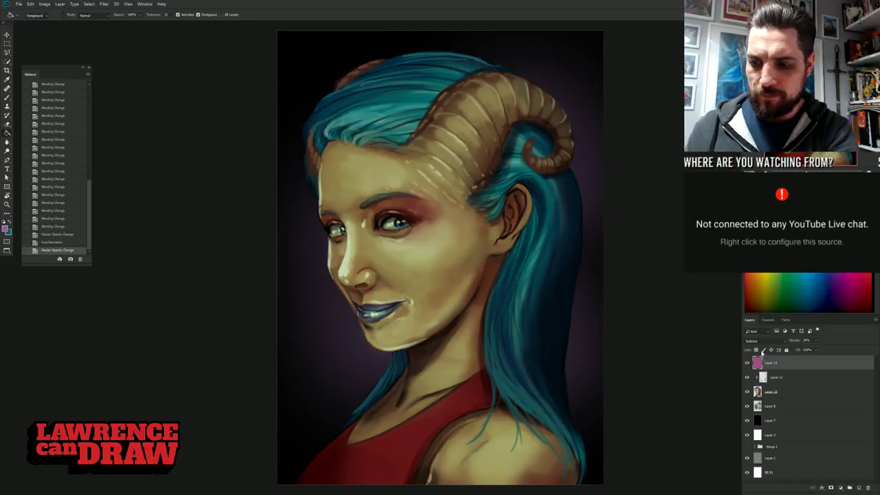
- Duplicate the tinted fill layer and try the Normal, Multiply and Darker Color blend modes on the copy
drag(786, 362, 859, 487)
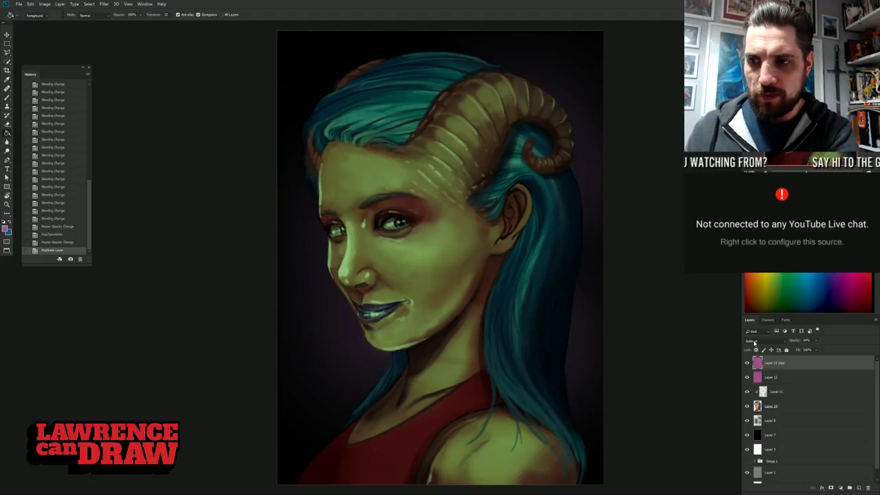
click(753, 341)
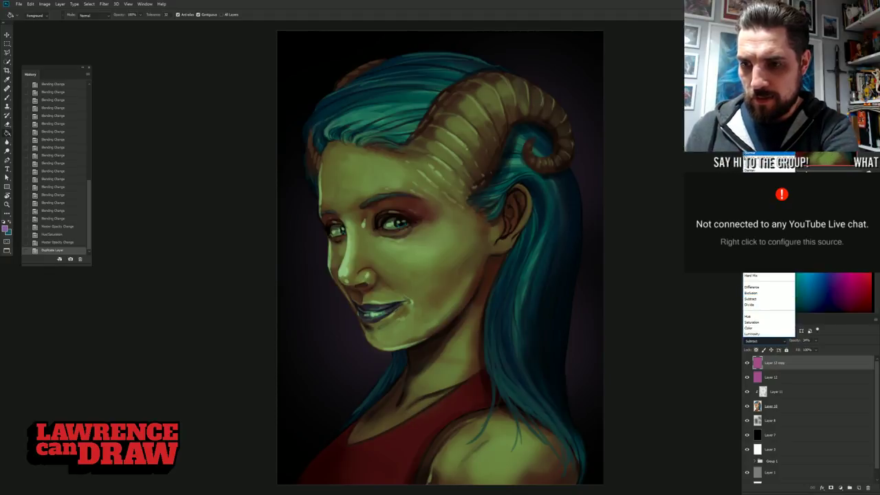
click(756, 154)
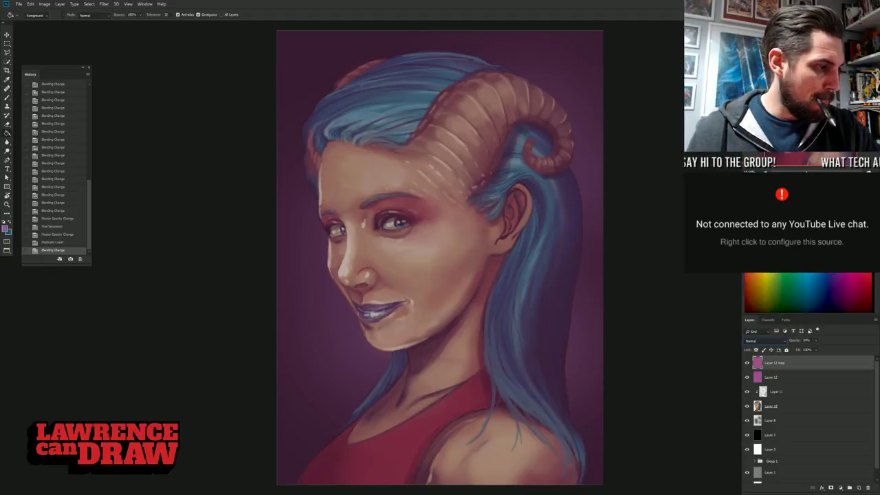
key(Down)
key(Down)
key(Down)
key(Down)
key(Down)
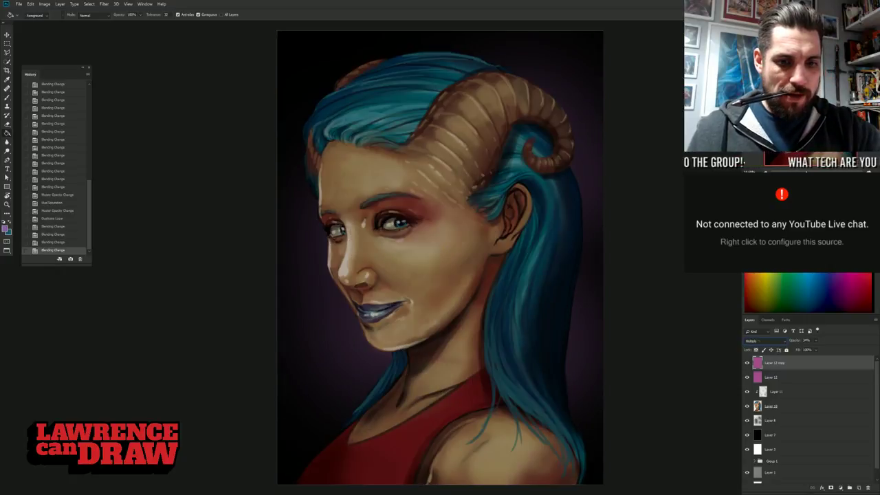
key(Down)
key(Down)
key(Down)
key(Down)
key(Down)
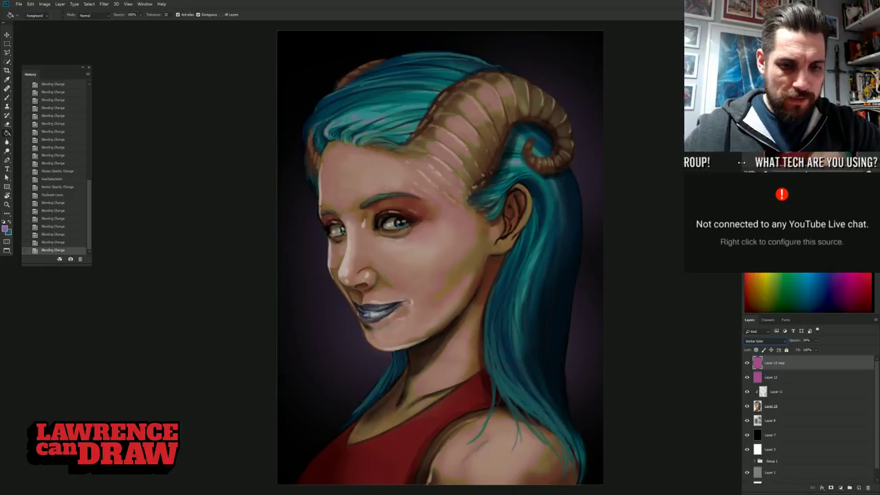
- Try the Color Dodge, Overlay, Vivid Light and Hard Mix blend modes on the duplicated fill layer
key(Up)
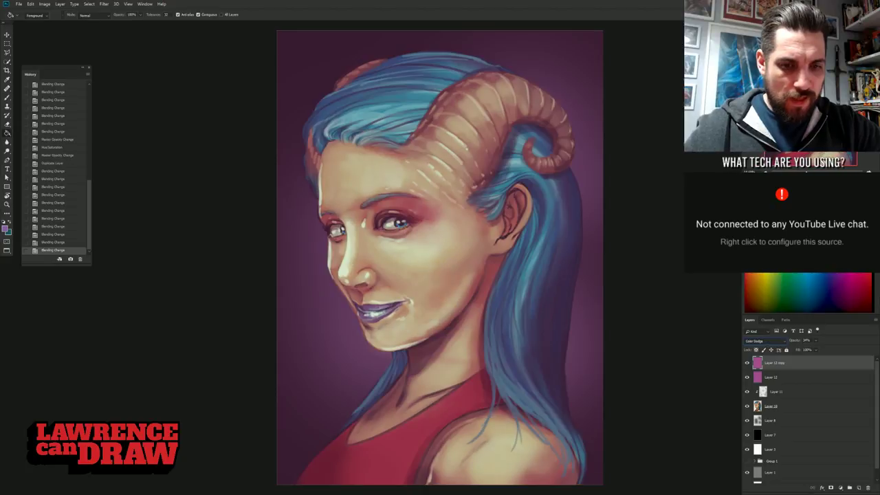
key(Down)
key(Down)
key(Down)
key(Down)
key(Down)
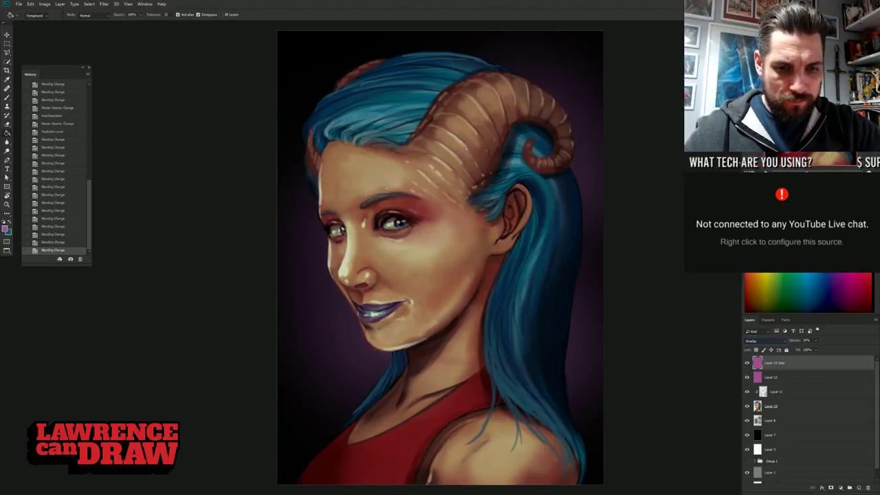
key(Down)
key(Down)
key(Down)
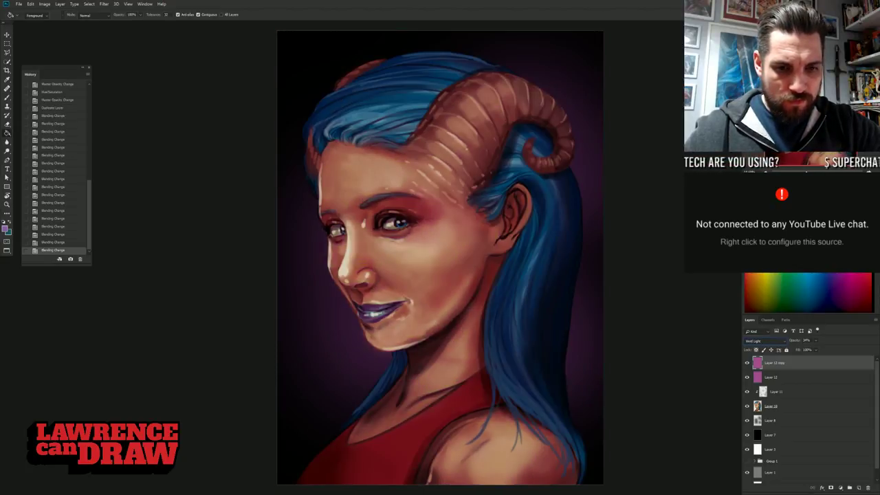
key(Down)
key(Down)
key(Down)
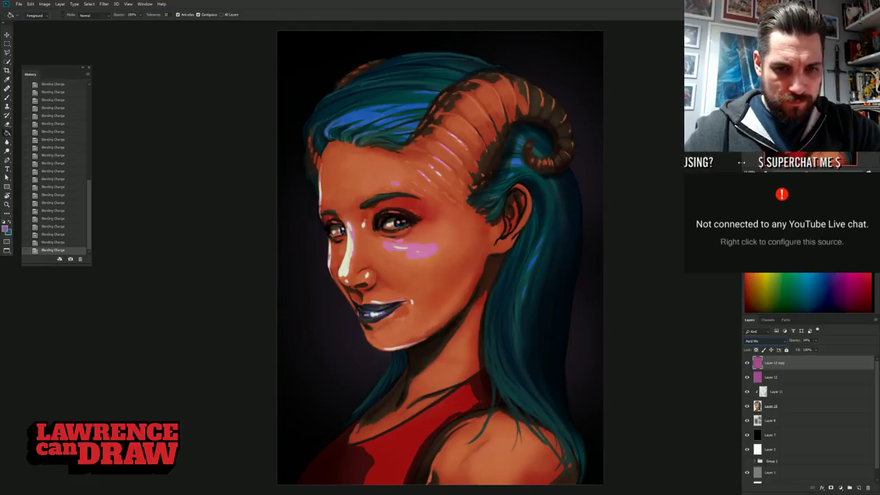
- Try the Difference blend mode on the duplicated fill layer with its opacity raised
key(Down)
key(Down)
key(Down)
key(Up)
key(Up)
key(Up)
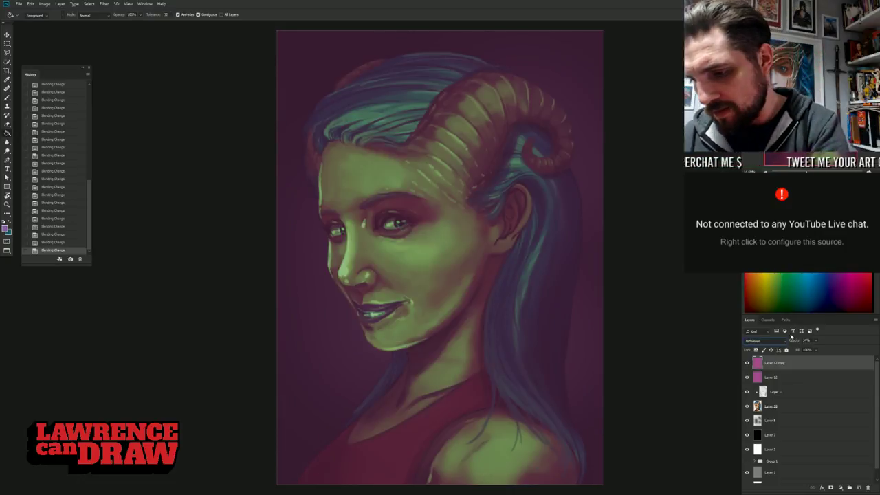
drag(795, 341, 835, 351)
click(759, 341)
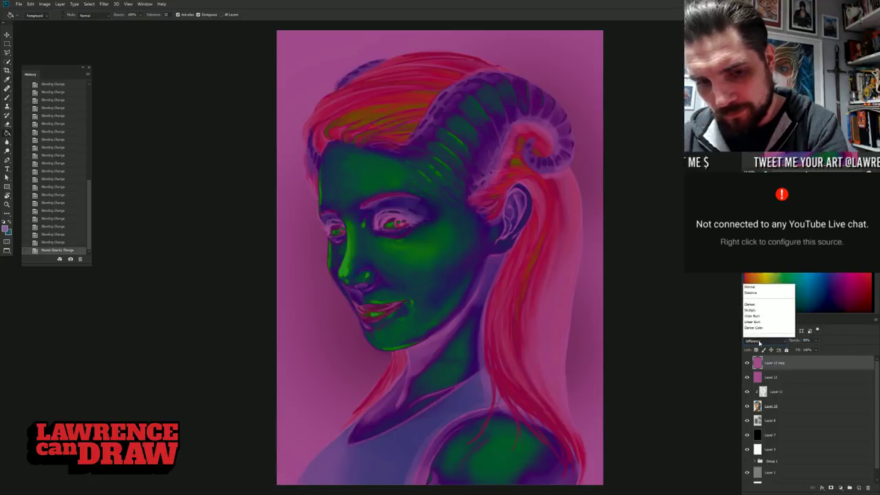
click(759, 342)
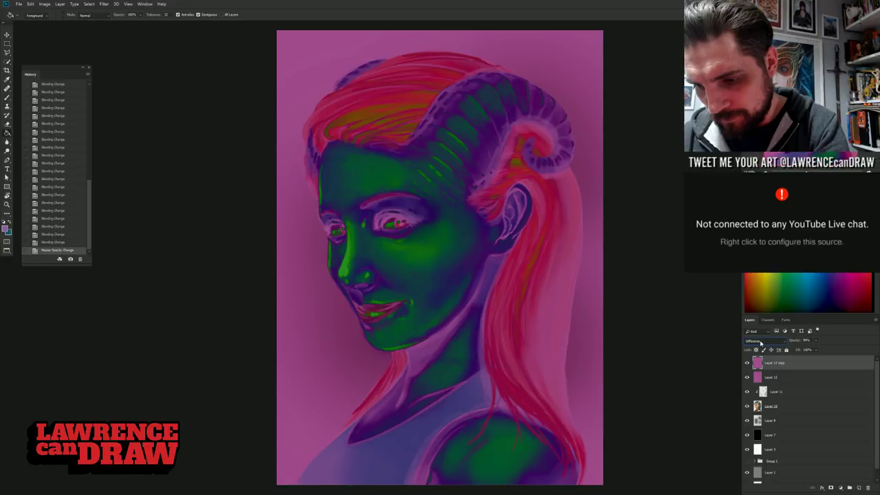
- Try Exclusion, then set the duplicated fill layer to Subtract with its opacity at about 45%
click(760, 341)
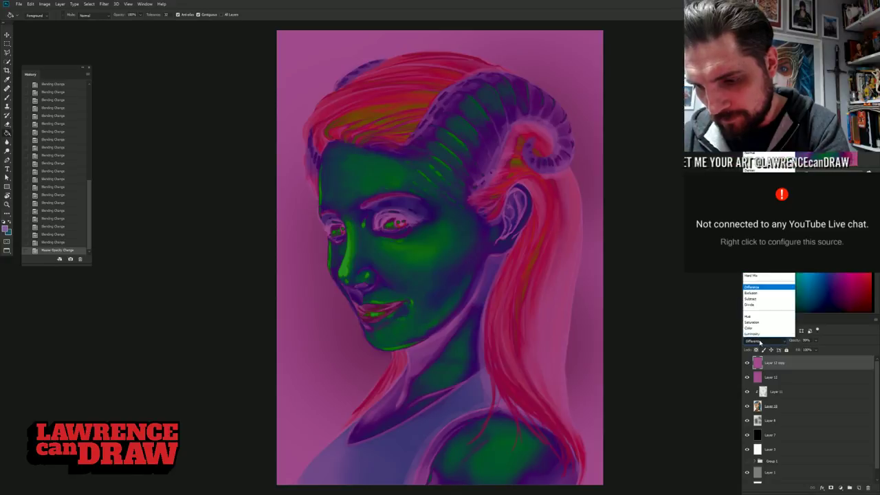
click(750, 294)
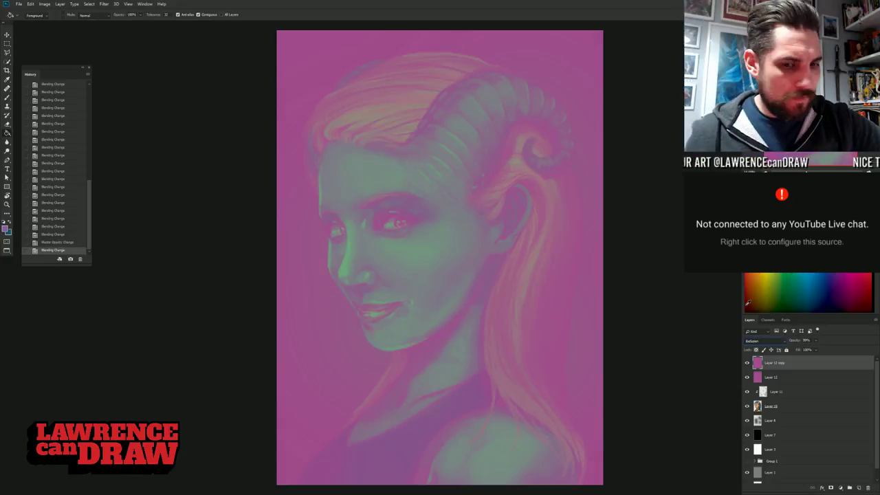
key(Down)
key(Down)
key(Up)
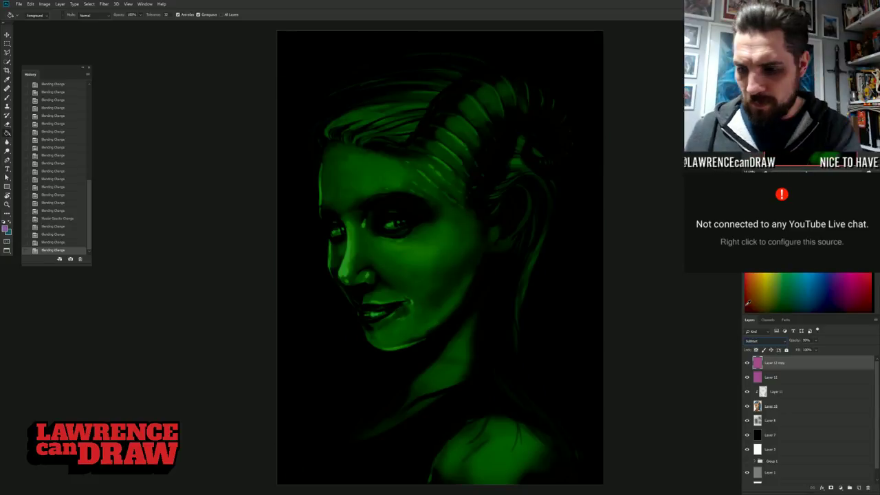
mouse_move(796, 341)
mouse_down()
mouse_move(764, 339)
mouse_move(791, 342)
mouse_move(780, 345)
mouse_up()
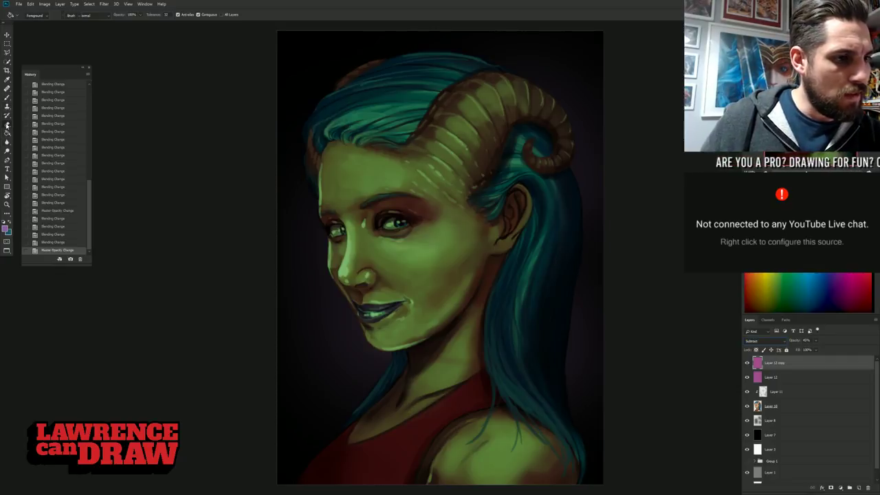
- Erase the duplicated fill layer over the face, horn, neck and shoulder with a large soft eraser
click(7, 124)
right_click(396, 199)
click(468, 207)
key(Return)
mouse_move(463, 199)
mouse_down()
mouse_move(478, 104)
mouse_move(447, 212)
mouse_move(466, 131)
mouse_move(513, 98)
mouse_move(490, 103)
mouse_move(449, 175)
mouse_move(514, 228)
mouse_move(470, 282)
mouse_move(397, 175)
mouse_move(390, 250)
mouse_move(352, 158)
mouse_move(340, 187)
mouse_move(367, 237)
mouse_move(351, 238)
mouse_move(438, 284)
mouse_move(421, 260)
mouse_move(444, 295)
mouse_move(490, 262)
mouse_move(433, 412)
mouse_move(477, 404)
mouse_move(538, 447)
mouse_move(466, 440)
mouse_move(443, 325)
mouse_move(414, 253)
mouse_move(427, 375)
mouse_move(399, 420)
mouse_move(462, 246)
mouse_move(426, 184)
mouse_move(526, 220)
mouse_up()
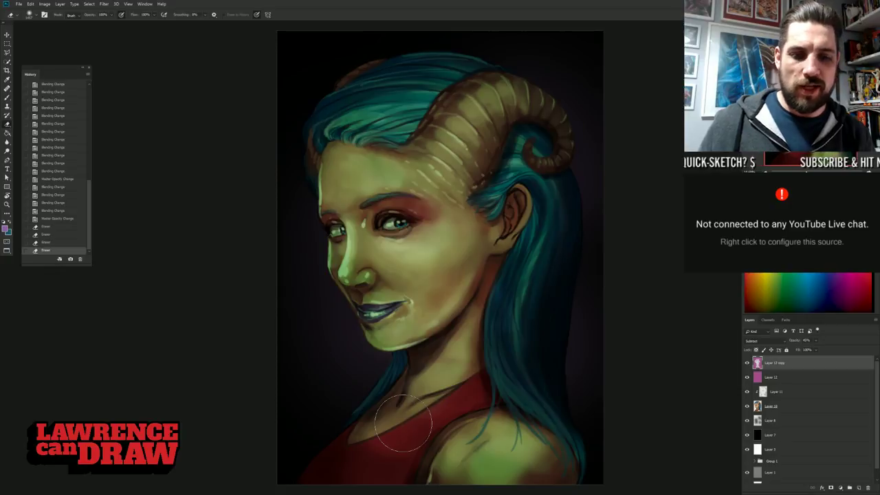
click(443, 493)
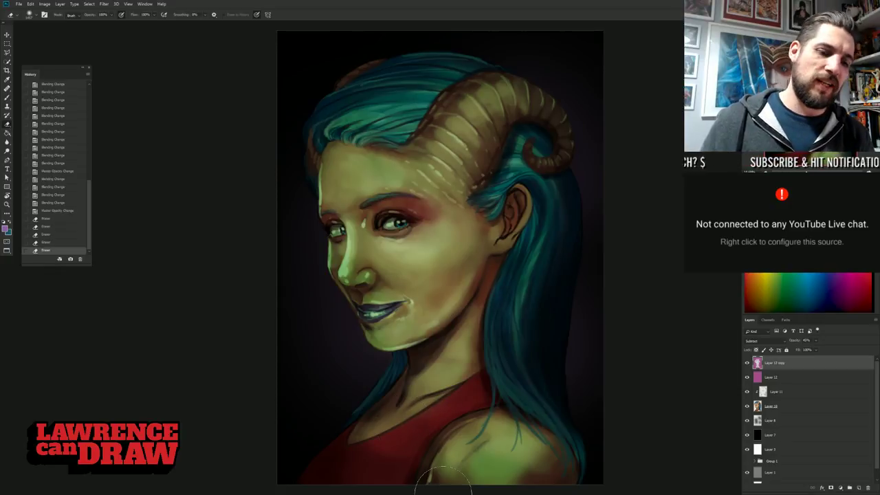
mouse_move(376, 331)
mouse_down()
mouse_move(354, 299)
mouse_move(393, 225)
mouse_move(385, 222)
mouse_move(389, 194)
mouse_up()
click(388, 319)
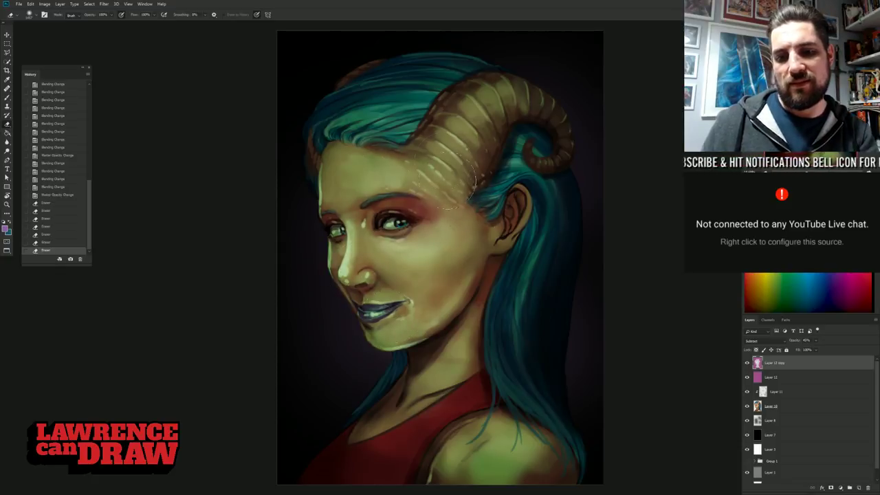
- Erase the duplicated fill layer under the chin and on the neck, and toggle Layer 12's visibility to compare
click(416, 351)
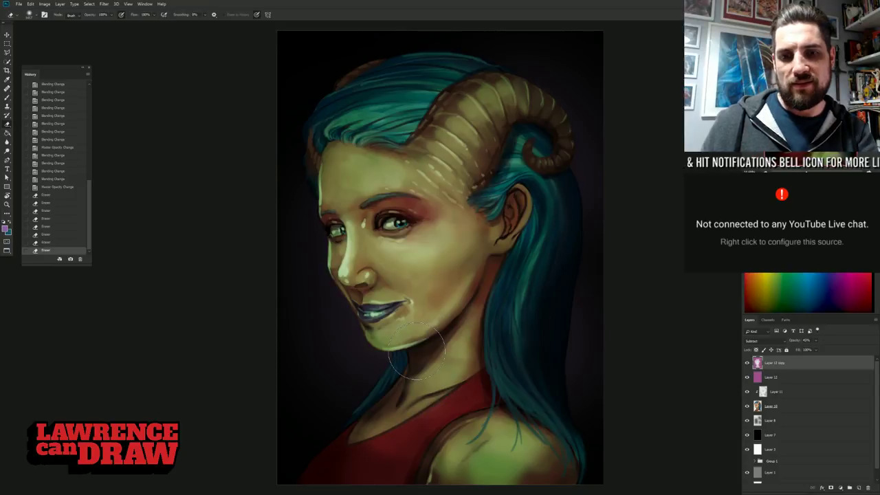
drag(411, 374, 416, 382)
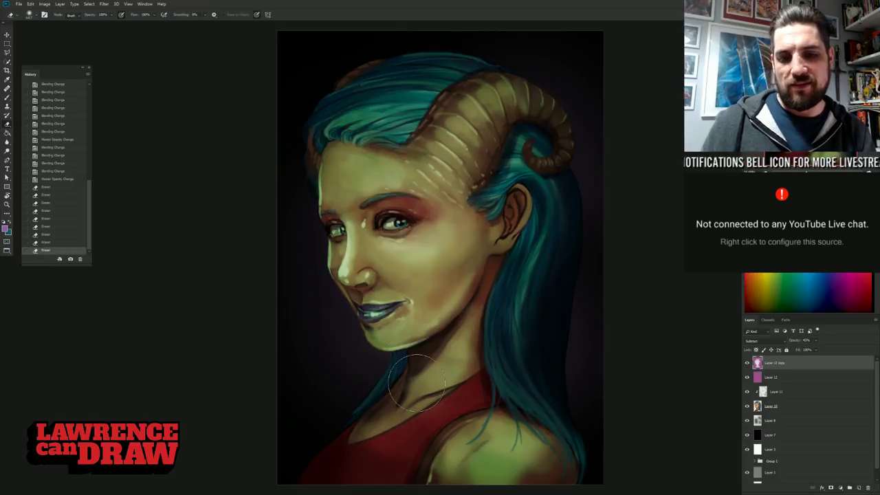
click(747, 378)
click(747, 378)
click(747, 378)
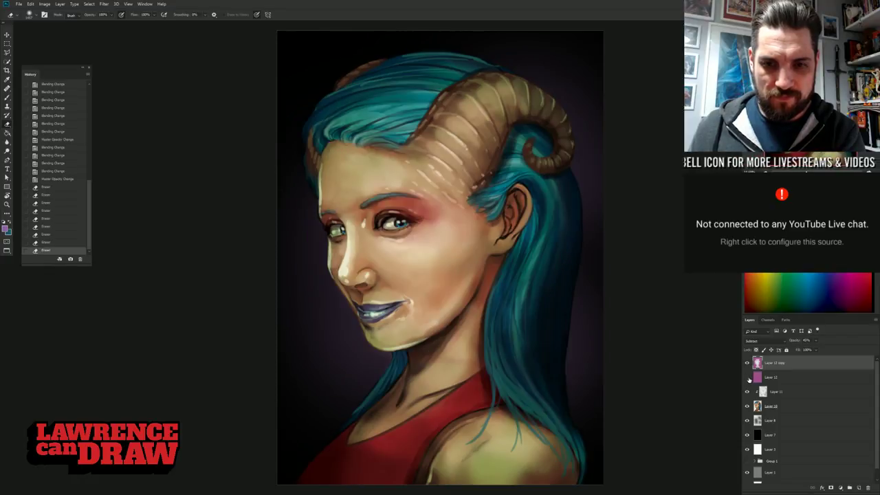
click(747, 377)
- Erase Layer 12 over both eyes with the soft eraser
click(775, 378)
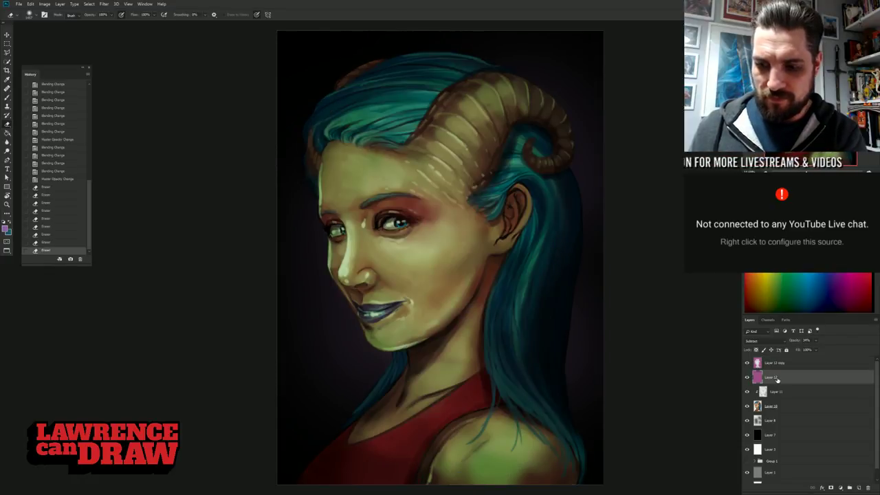
mouse_move(399, 221)
mouse_down()
mouse_move(435, 233)
mouse_move(434, 223)
mouse_move(374, 211)
mouse_move(381, 230)
mouse_move(340, 230)
mouse_up()
click(332, 228)
click(333, 228)
click(341, 231)
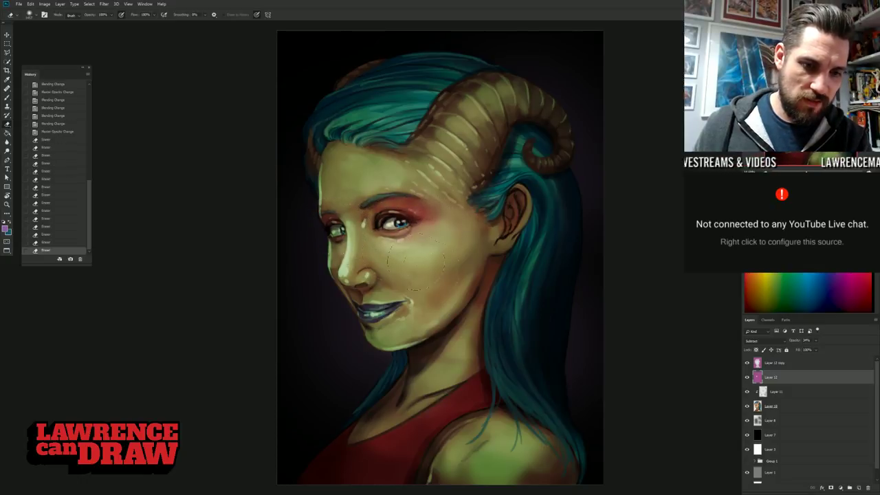
- Try erasing Layer 12 over the mouth, cheek, jaw, horn and temple with the soft eraser
drag(369, 306, 433, 323)
drag(384, 291, 465, 285)
drag(483, 227, 462, 301)
mouse_move(506, 157)
mouse_down()
mouse_move(488, 115)
mouse_move(529, 99)
mouse_up()
drag(472, 143, 431, 193)
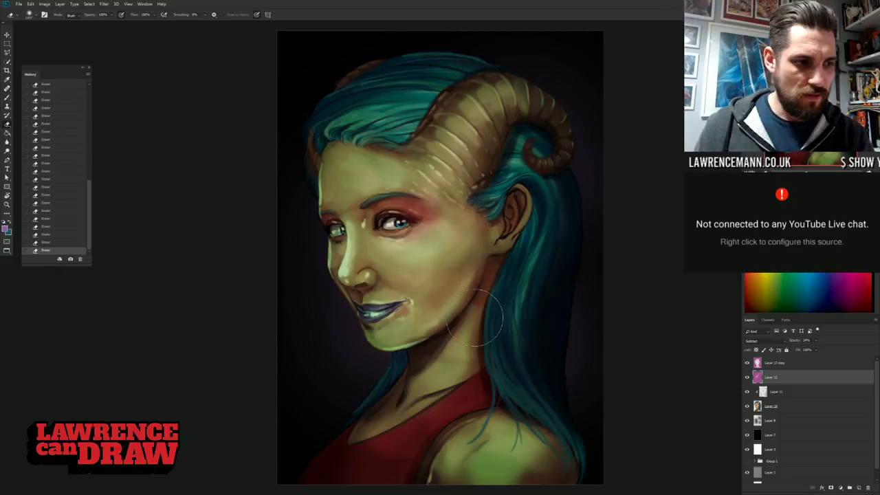
- Step back through the history to undo the eraser strokes over the cheek, jaw and horn
click(43, 170)
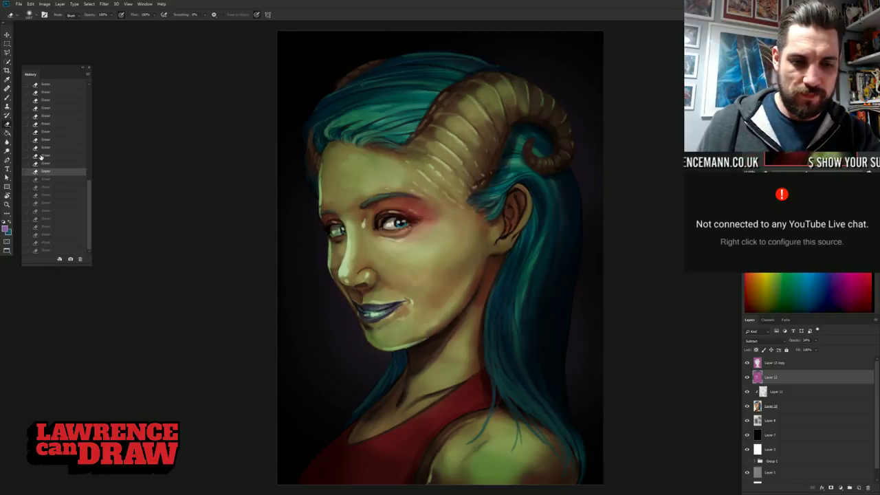
click(44, 179)
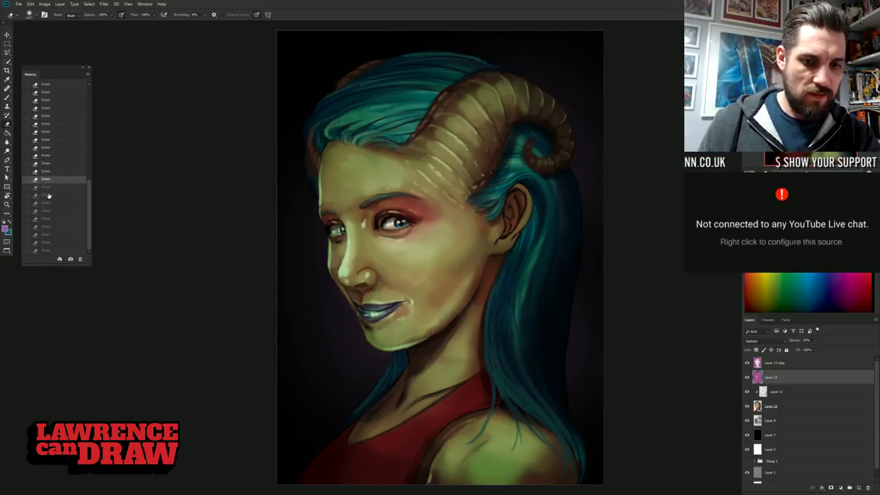
click(46, 171)
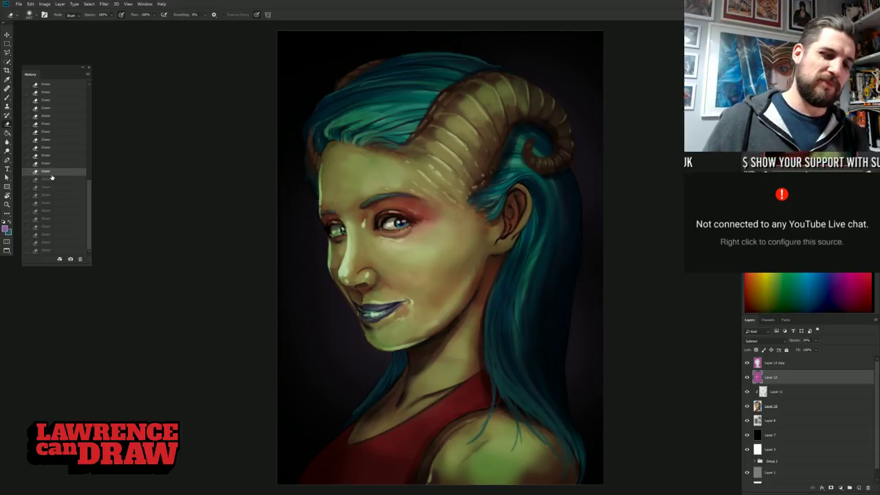